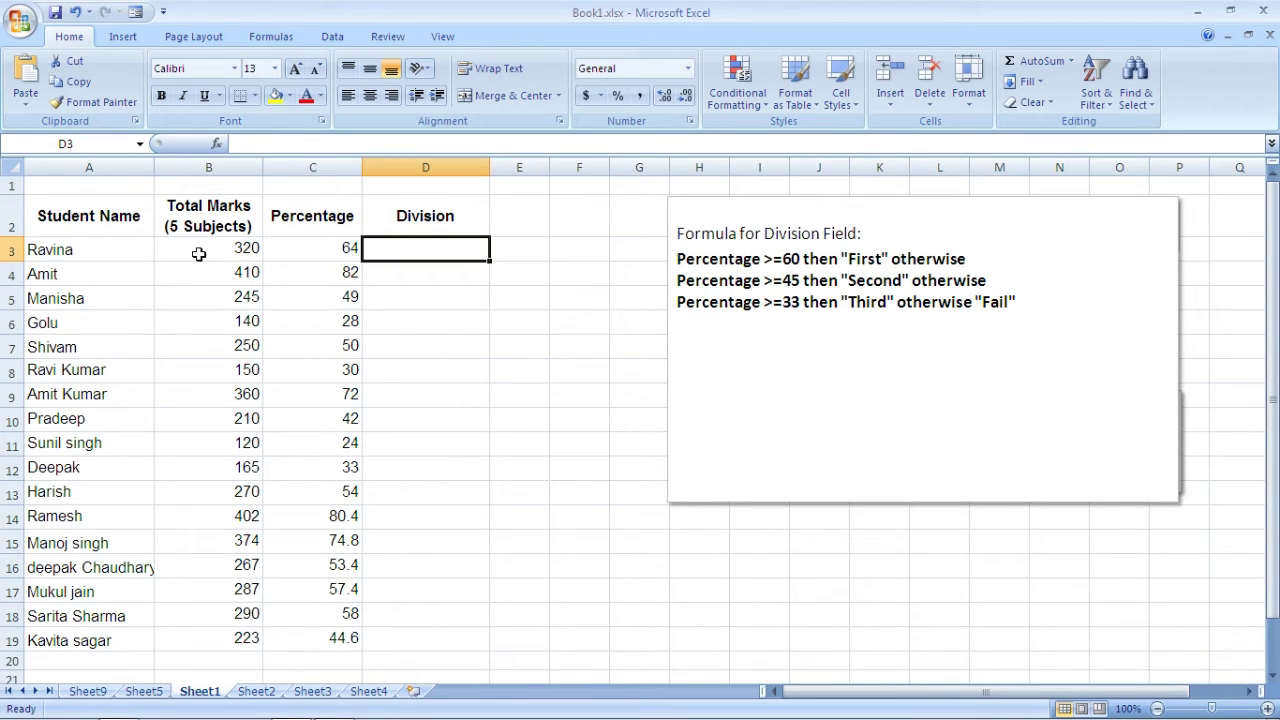
- Start a nested IF formula in D3 that returns "First" when C3>=60
left_click(312, 251)
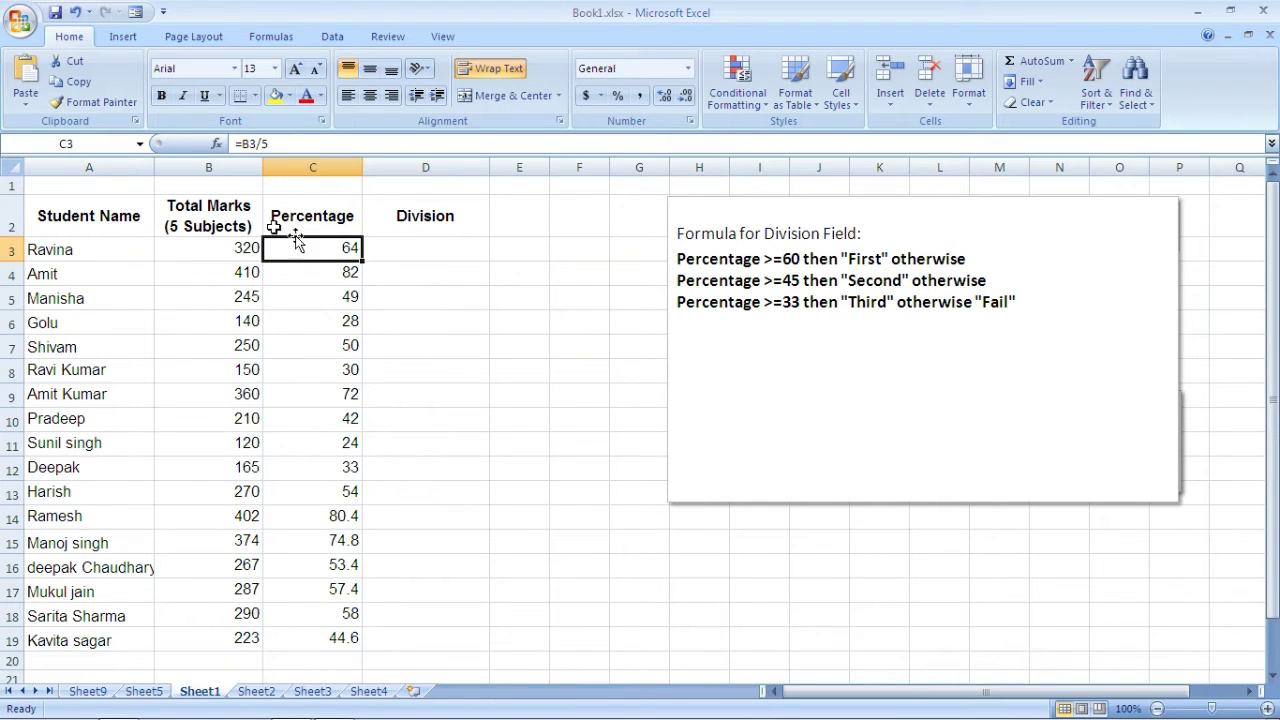
left_click(414, 254)
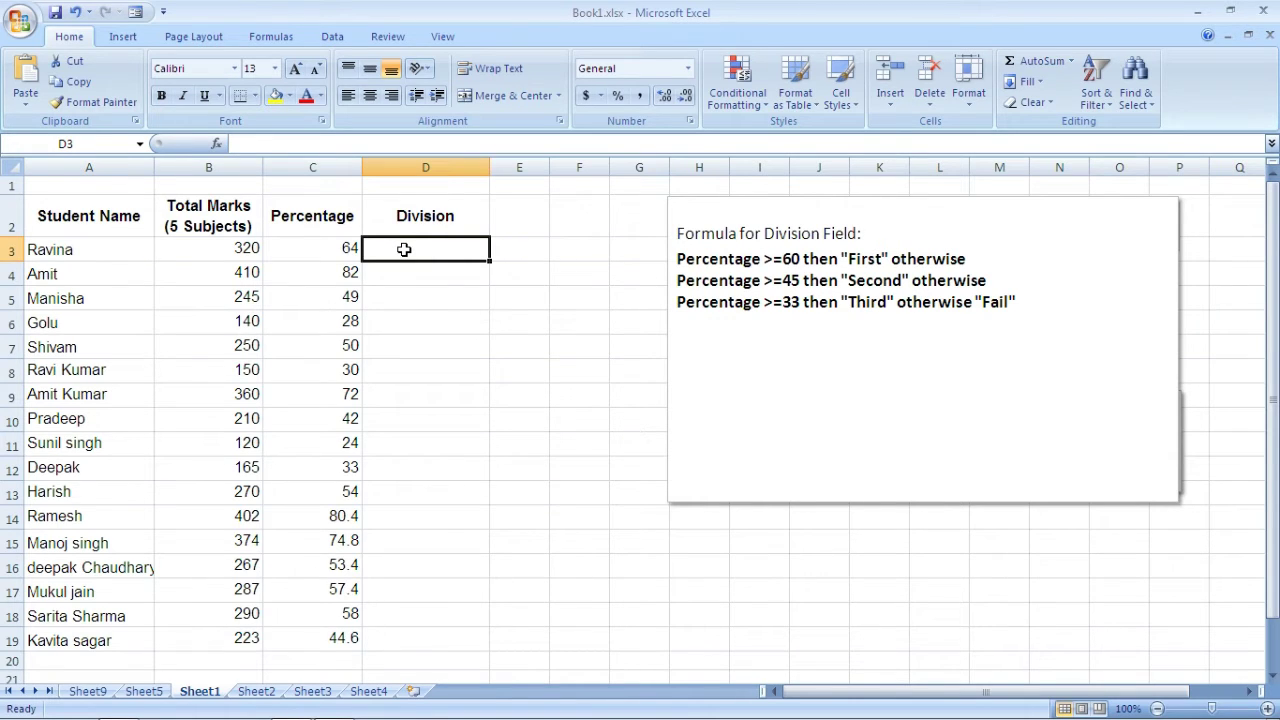
type("=")
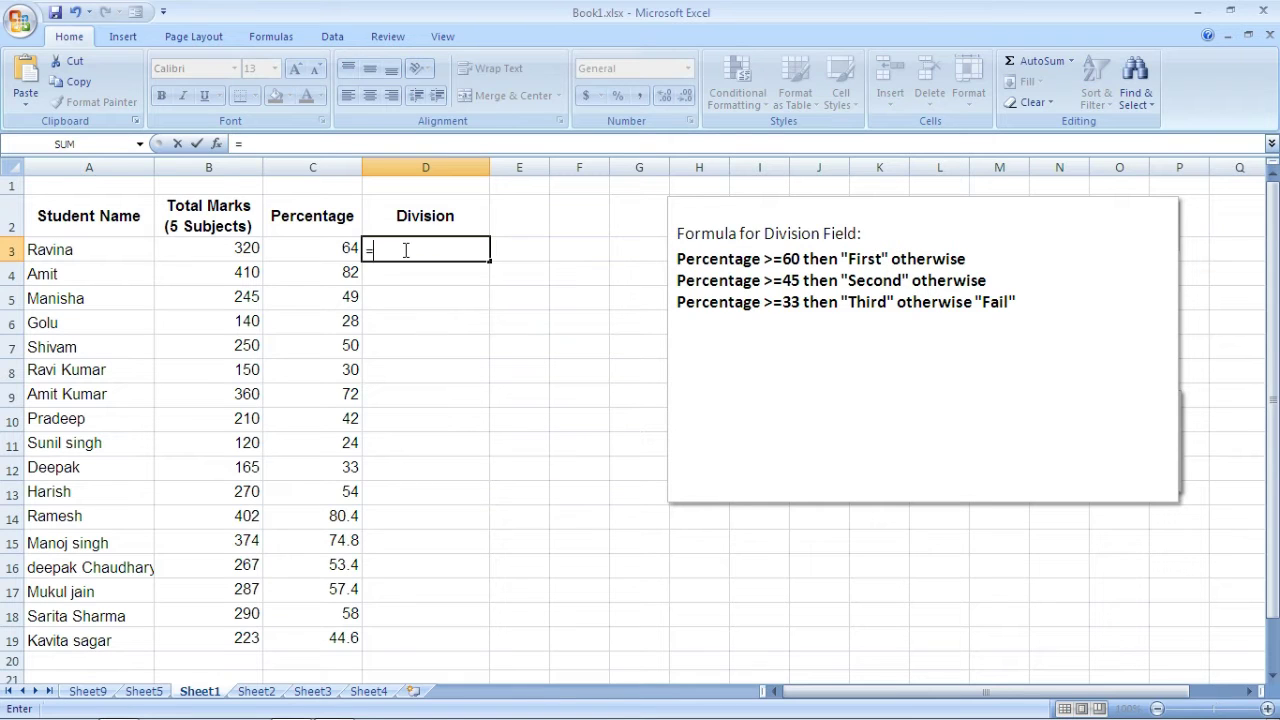
type("if")
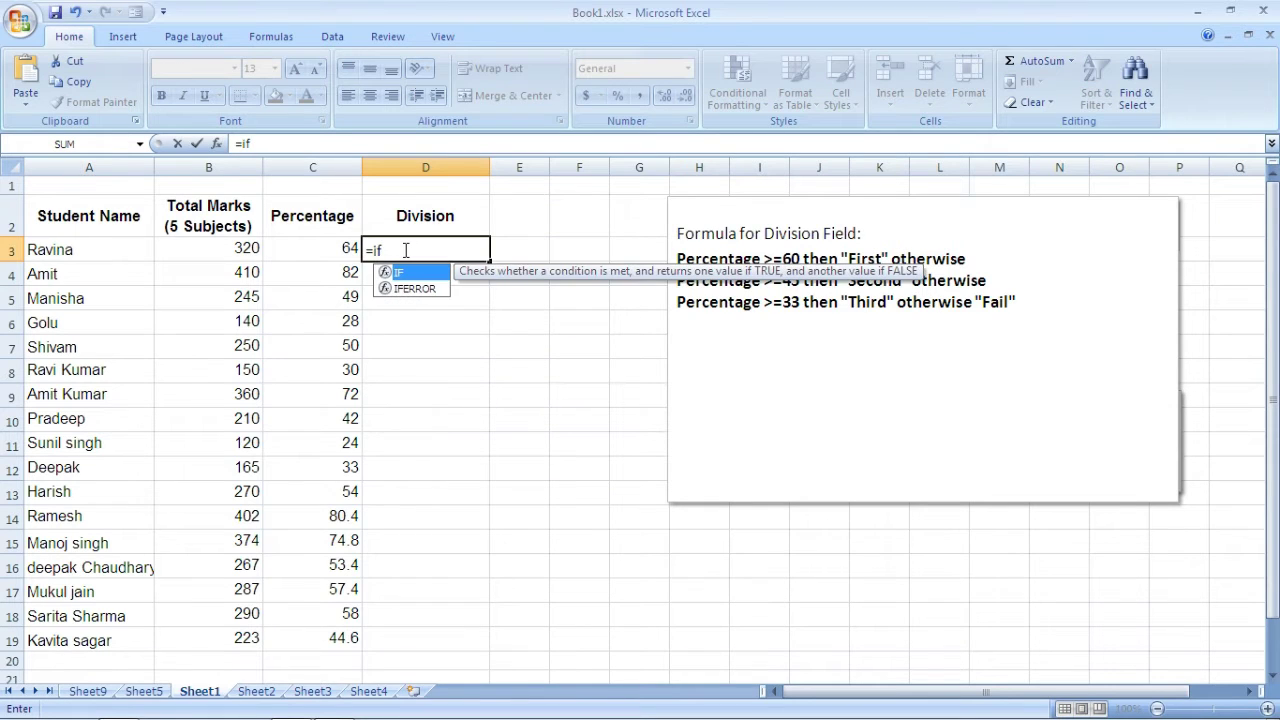
type("(")
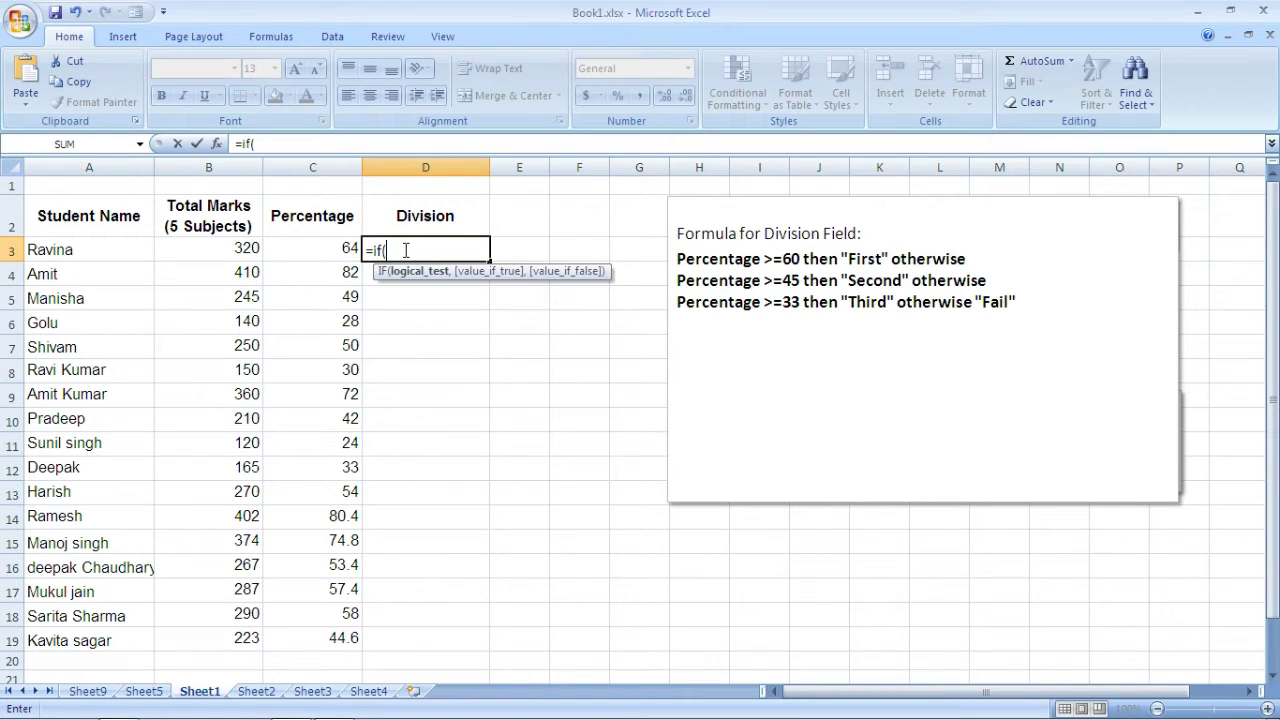
type("c3")
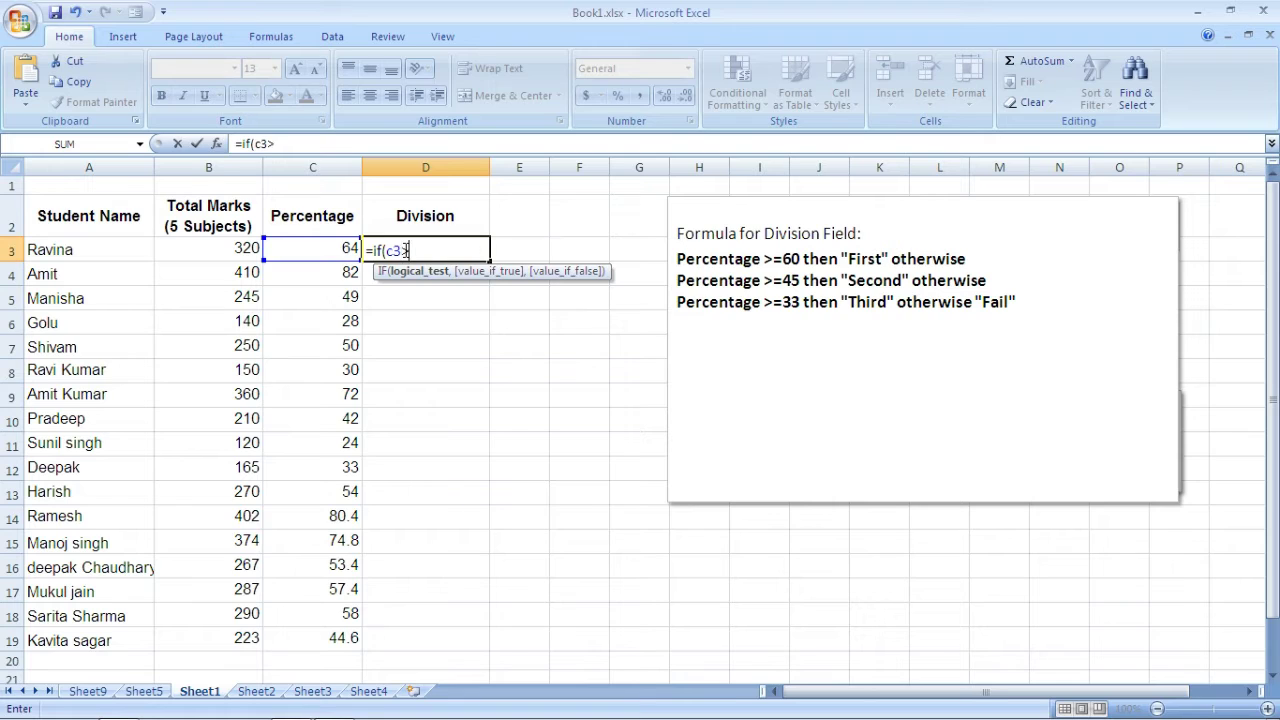
type(">=60,")
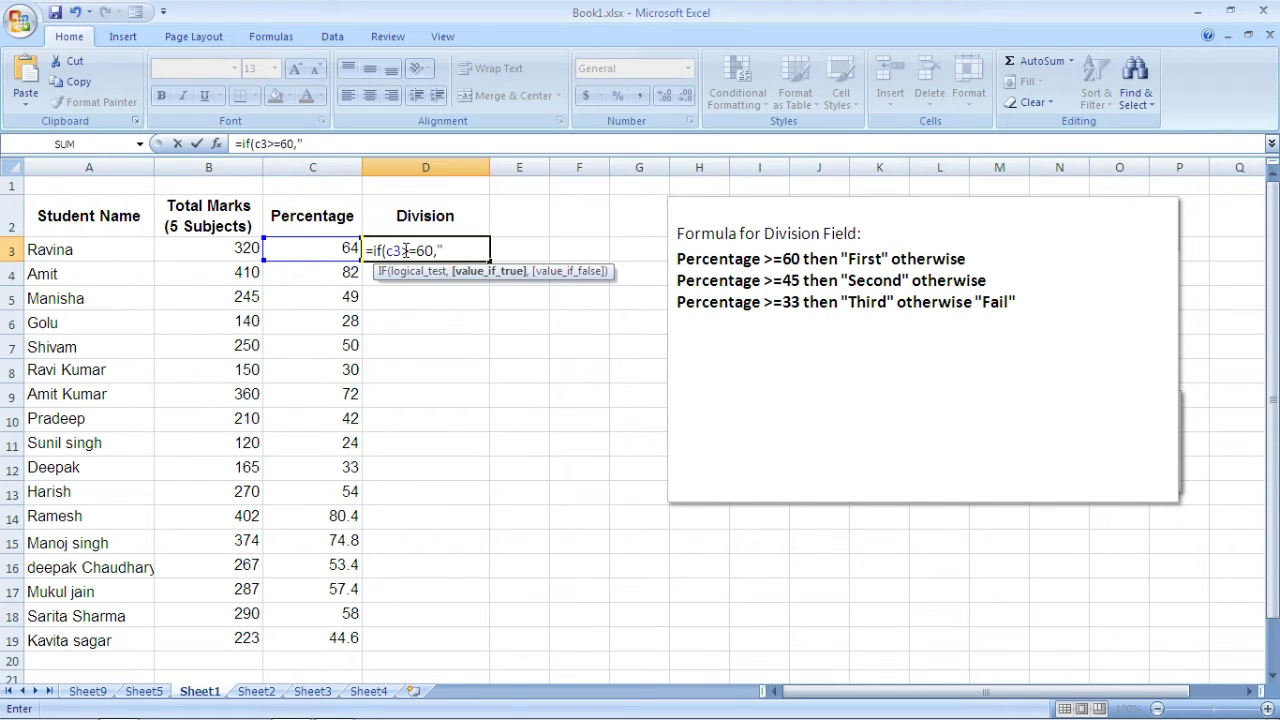
type("\"First\",")
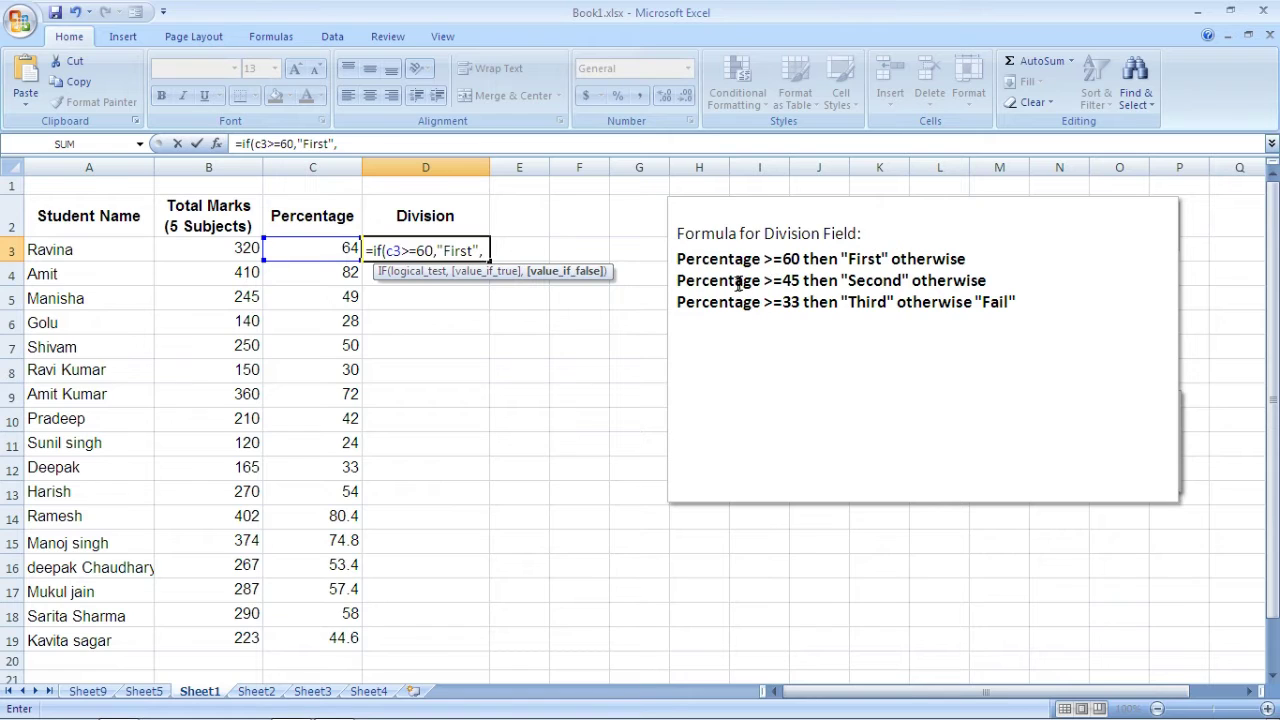
- Nest a second IF in the D3 formula's false argument, returning "Second" when C3>=45
type("if")
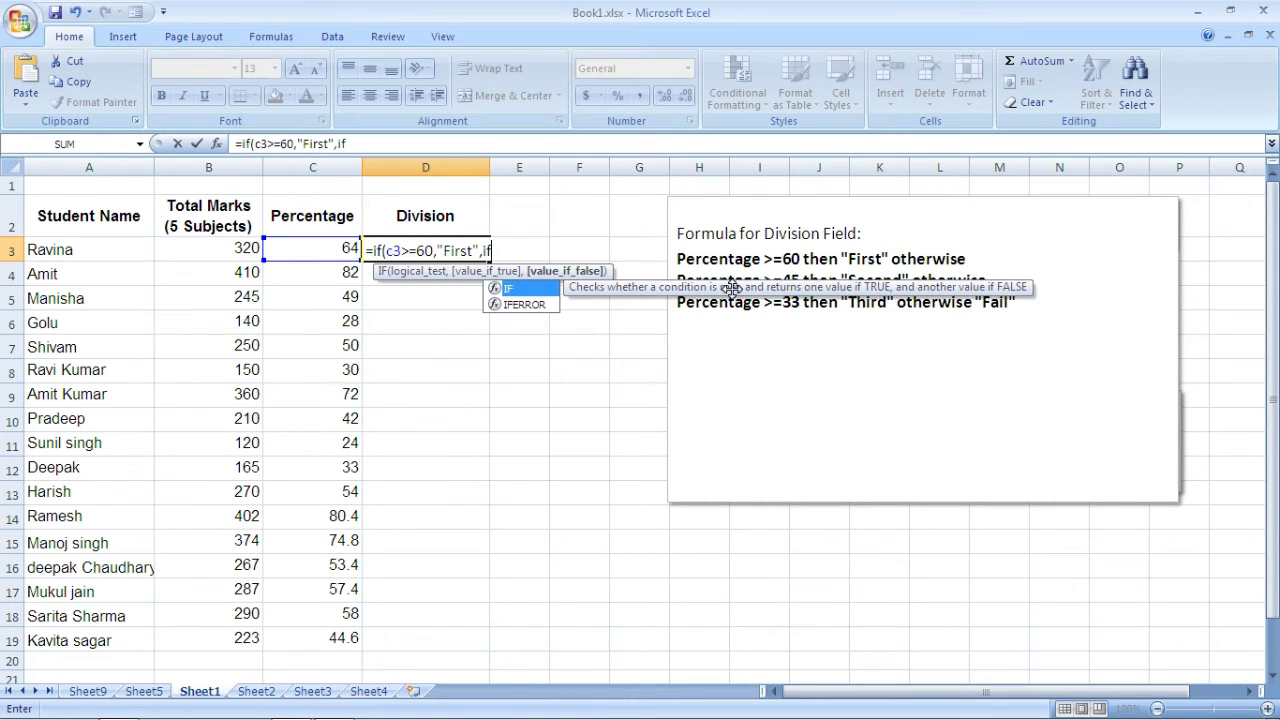
type("(")
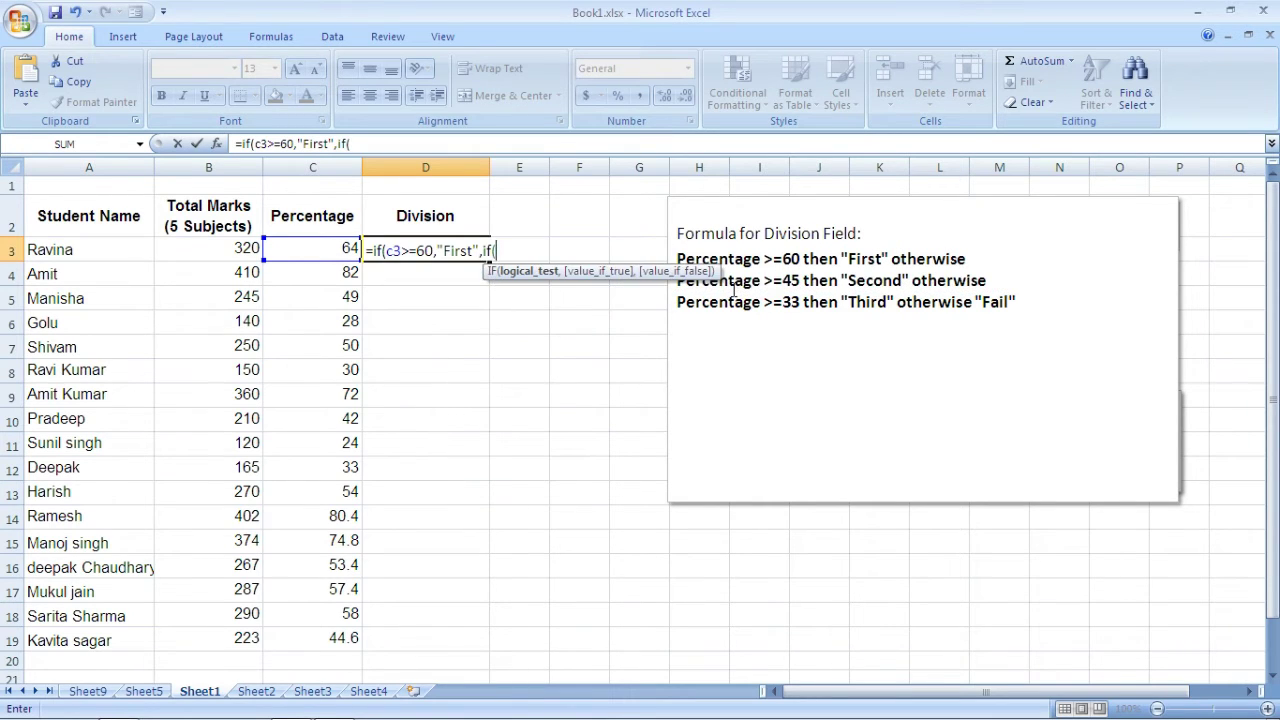
type("c3>=45,\"")
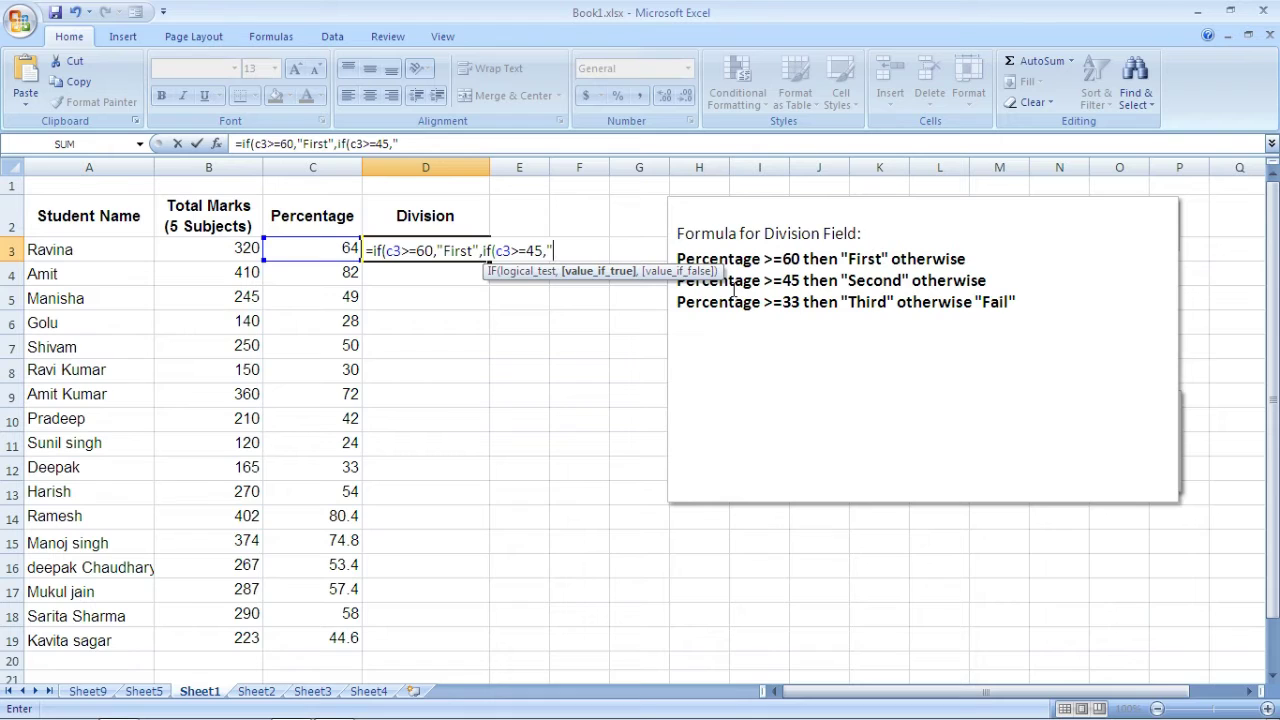
type("Second\",")
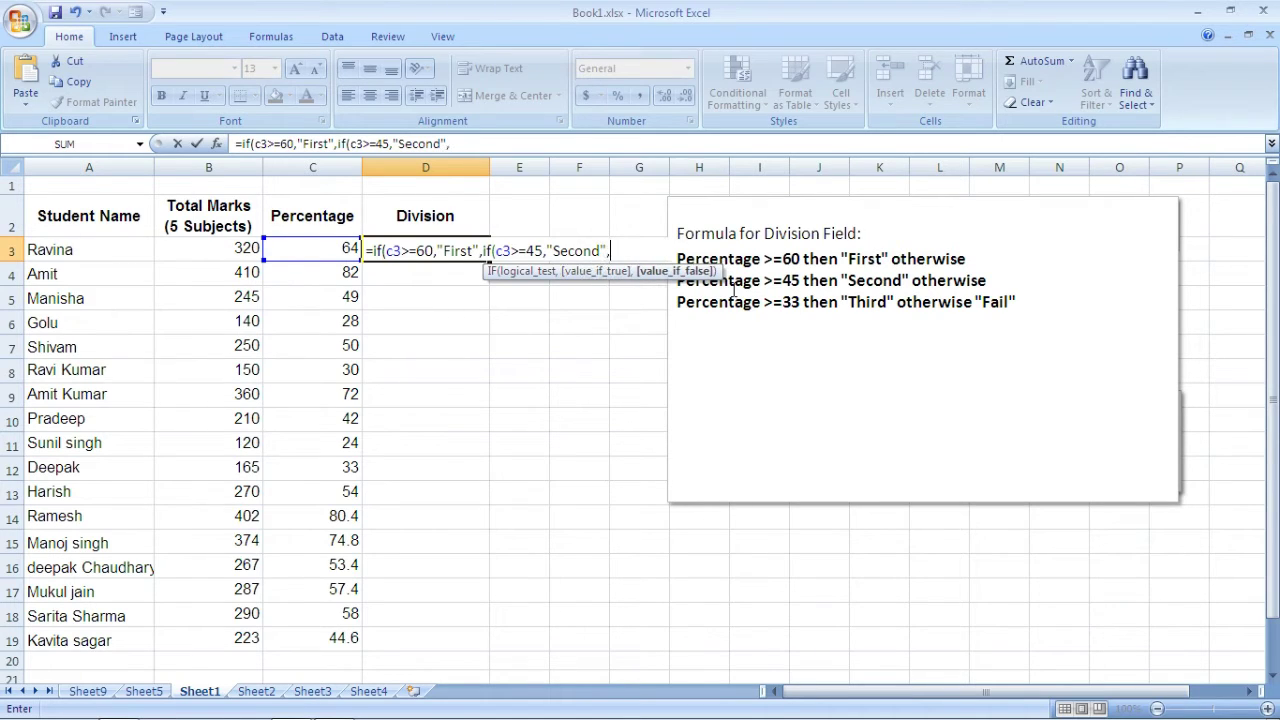
- Nest a third IF returning "Third" when C3>=33 and otherwise "Fail", and enter the completed formula in D3
type("if(")
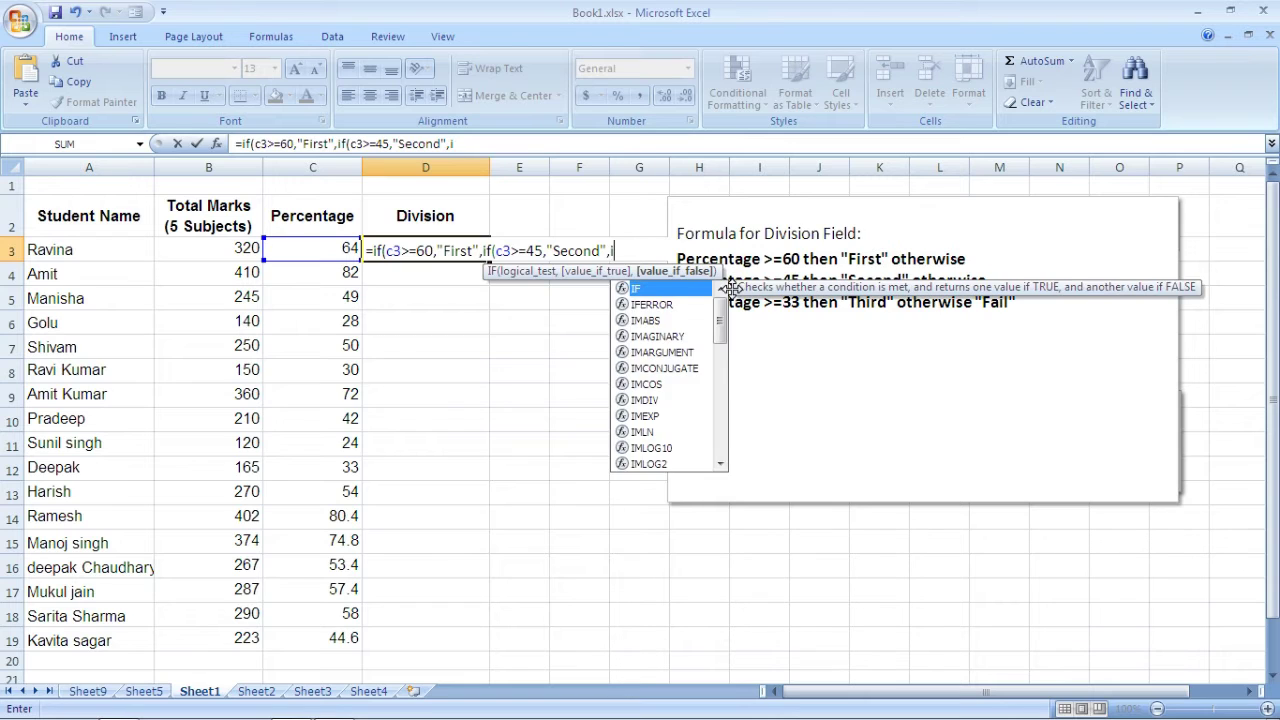
type("c3")
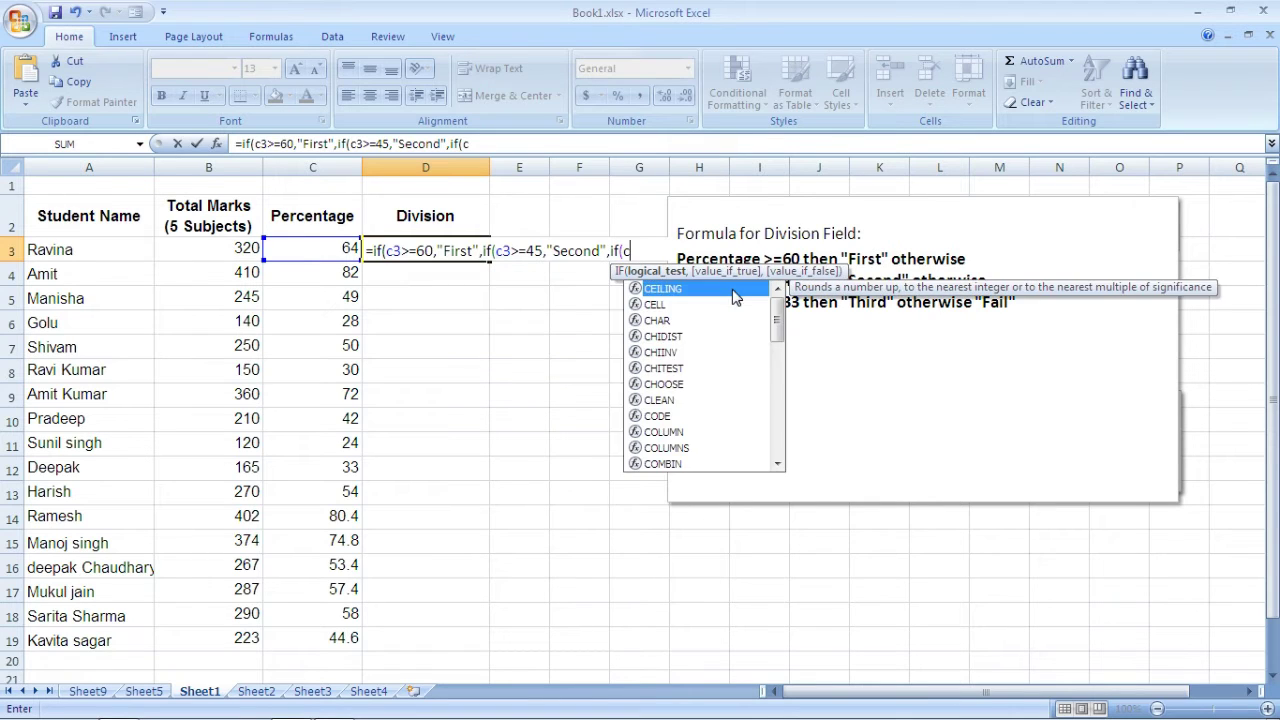
type(">=")
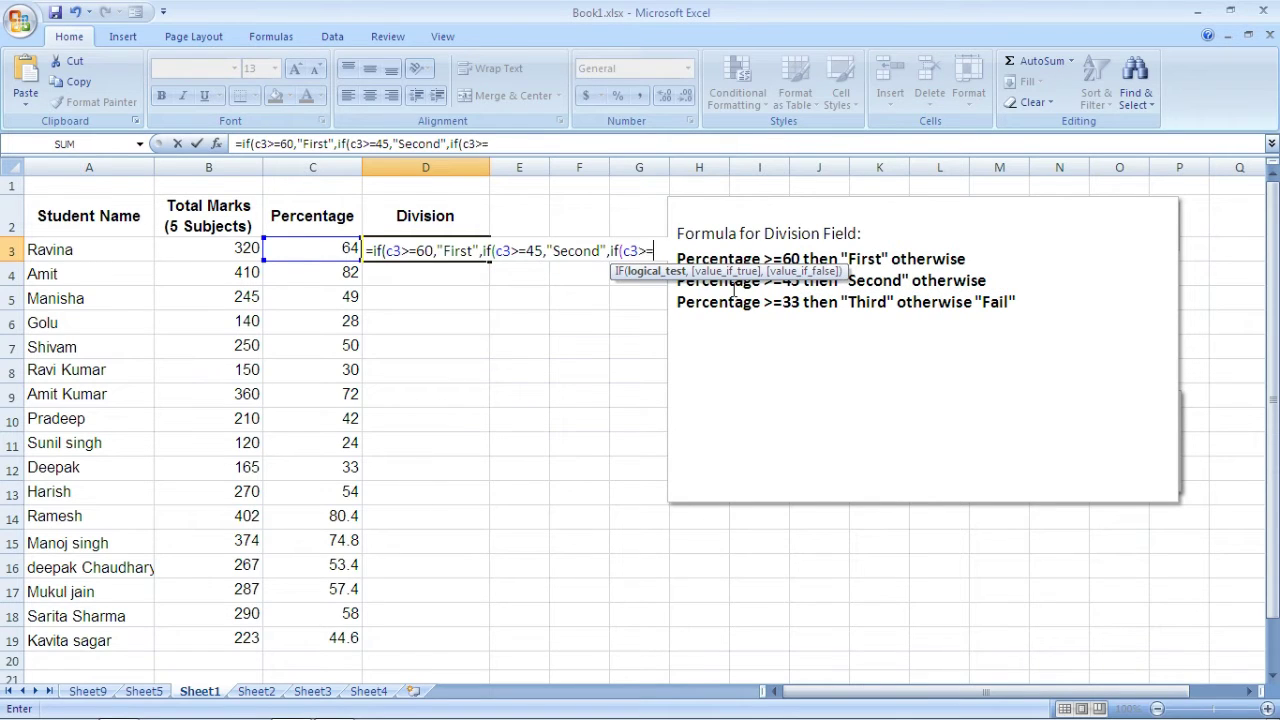
type("33,")
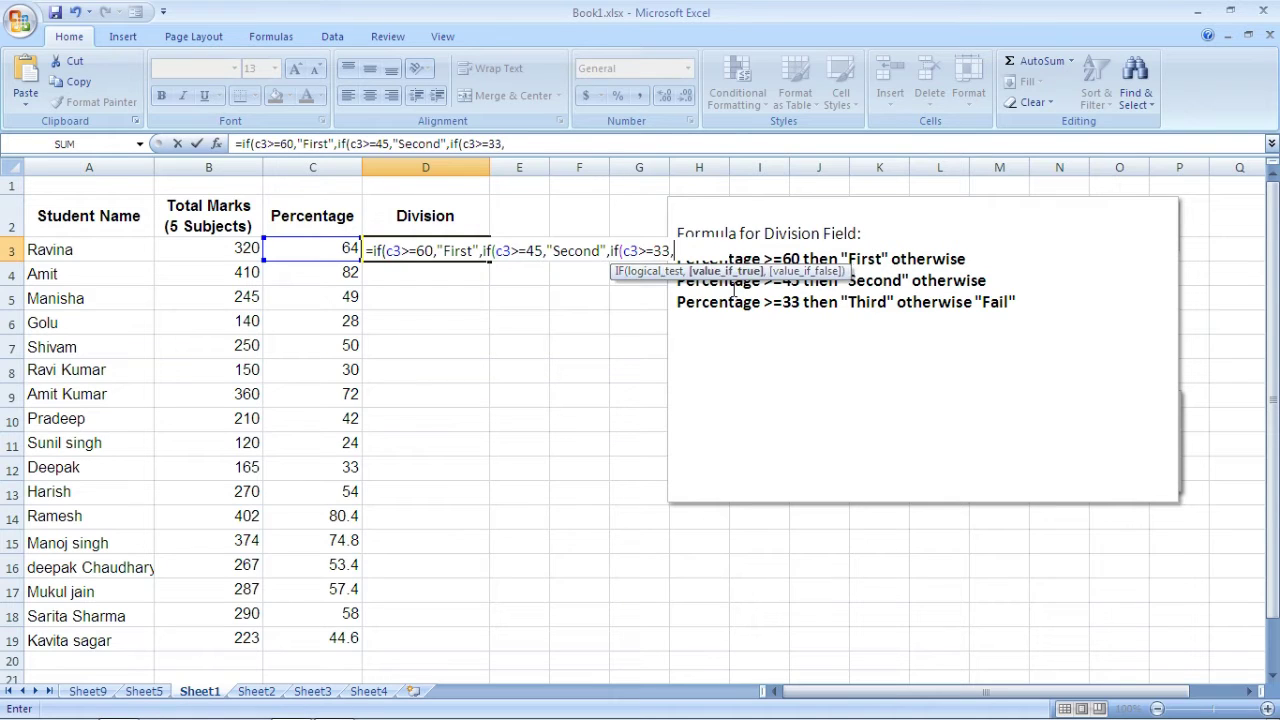
type("\"Third\",\"Fail")
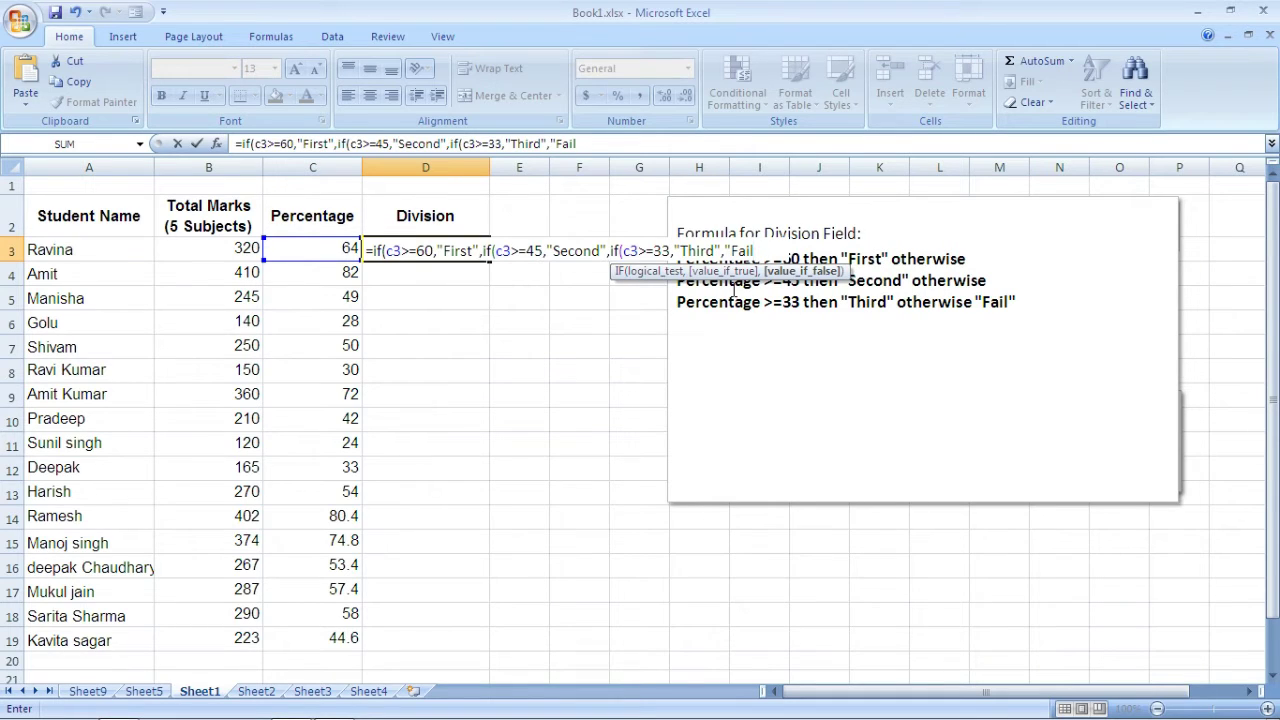
type("\")))")
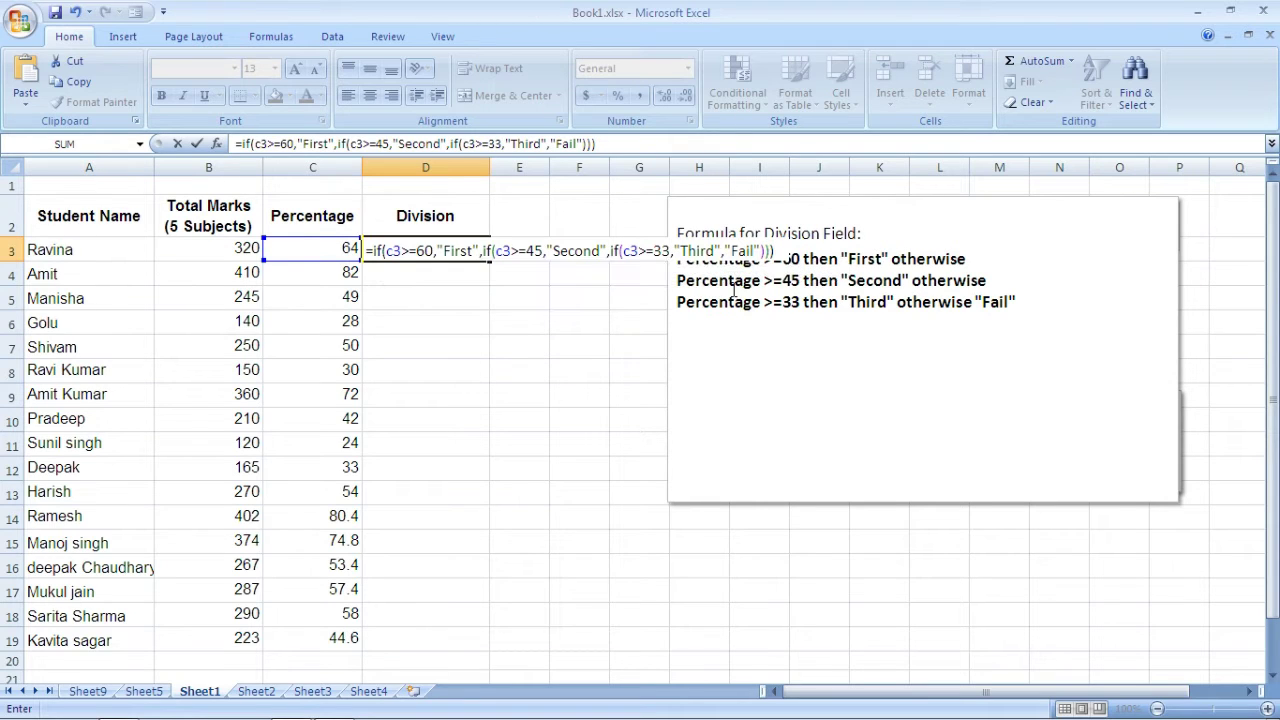
key("Return")
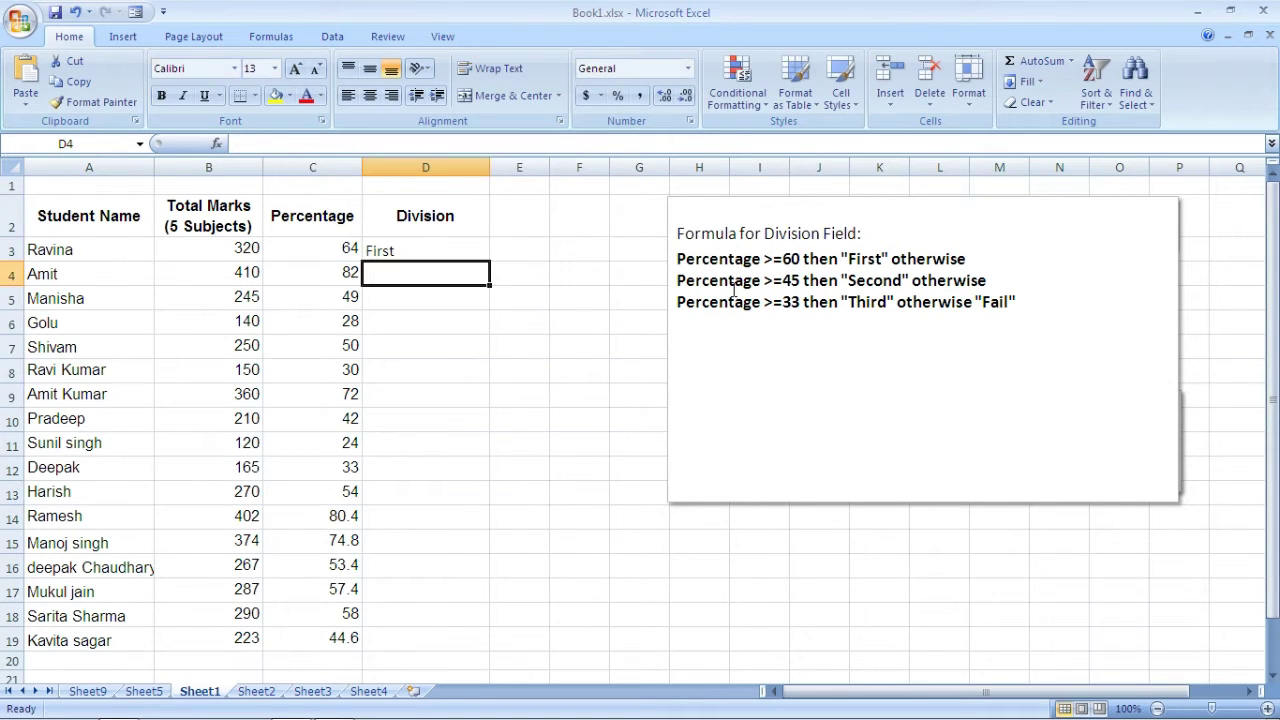
- Fill the Division formula from D3 down to D19
left_click(401, 251)
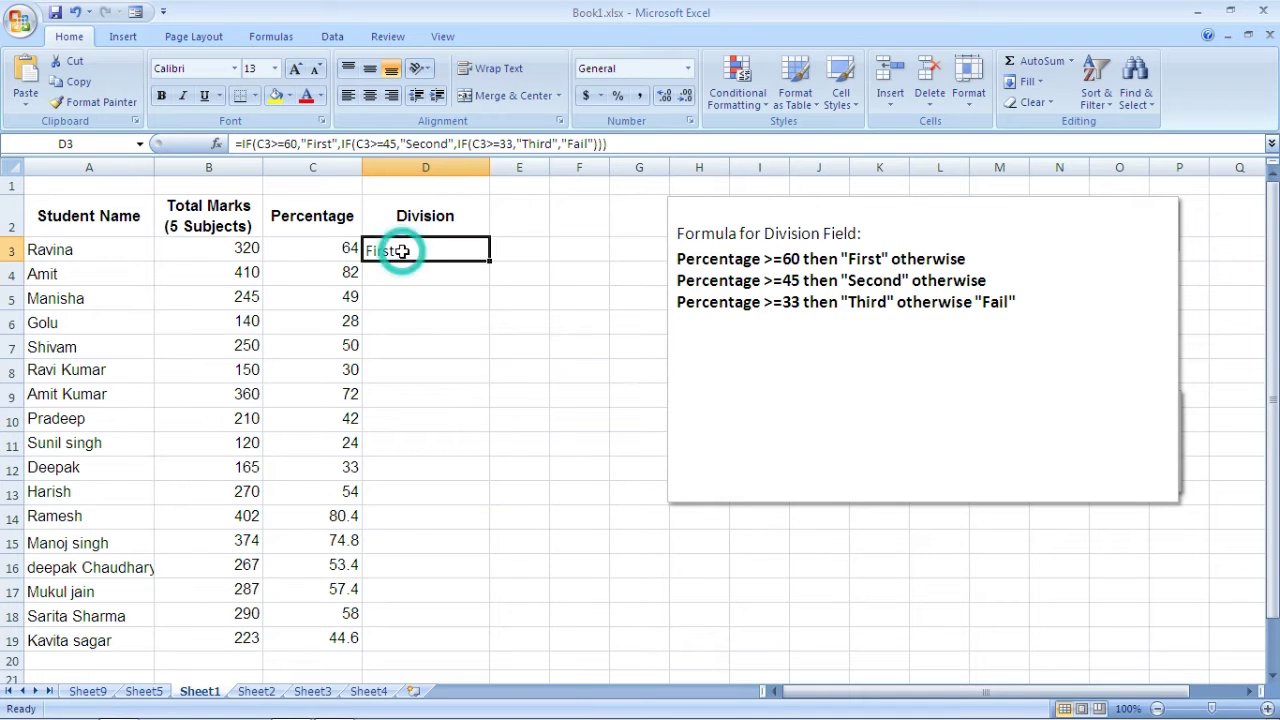
left_click_drag(491, 261, 487, 650)
left_click(563, 394)
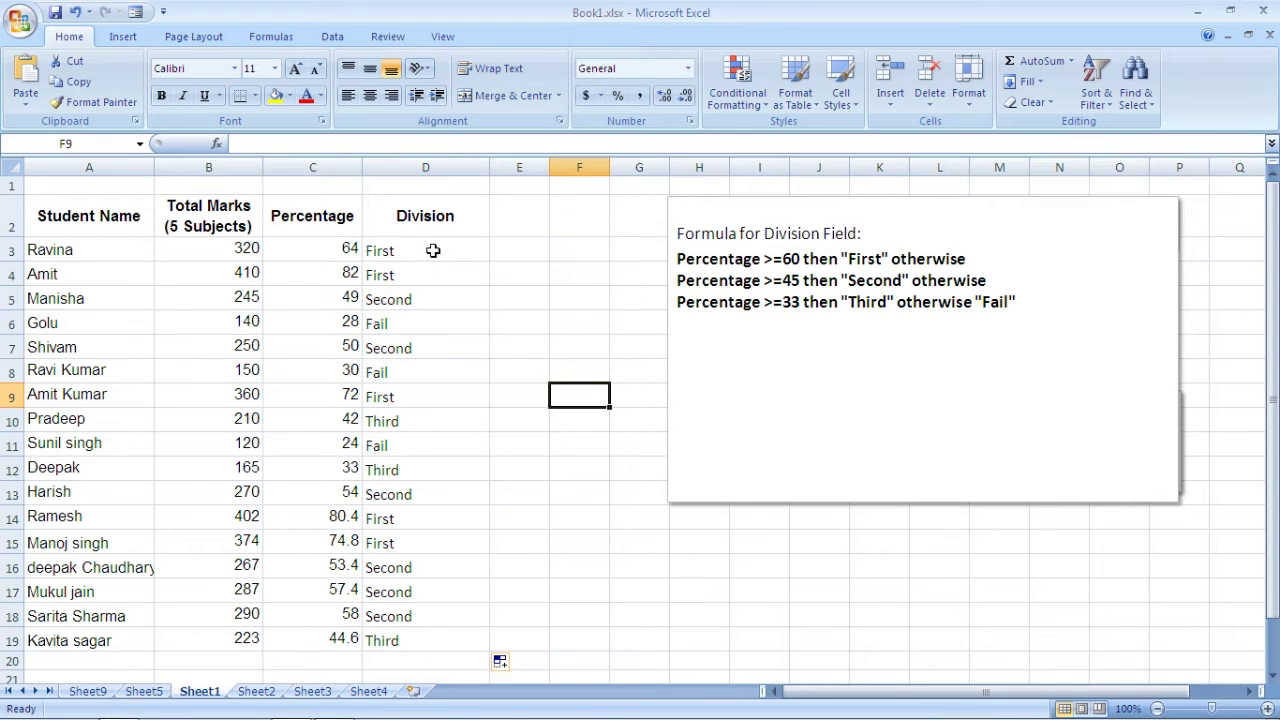
- Shrink the rules text box from its upper edge to uncover the formula text behind it
left_click(700, 197)
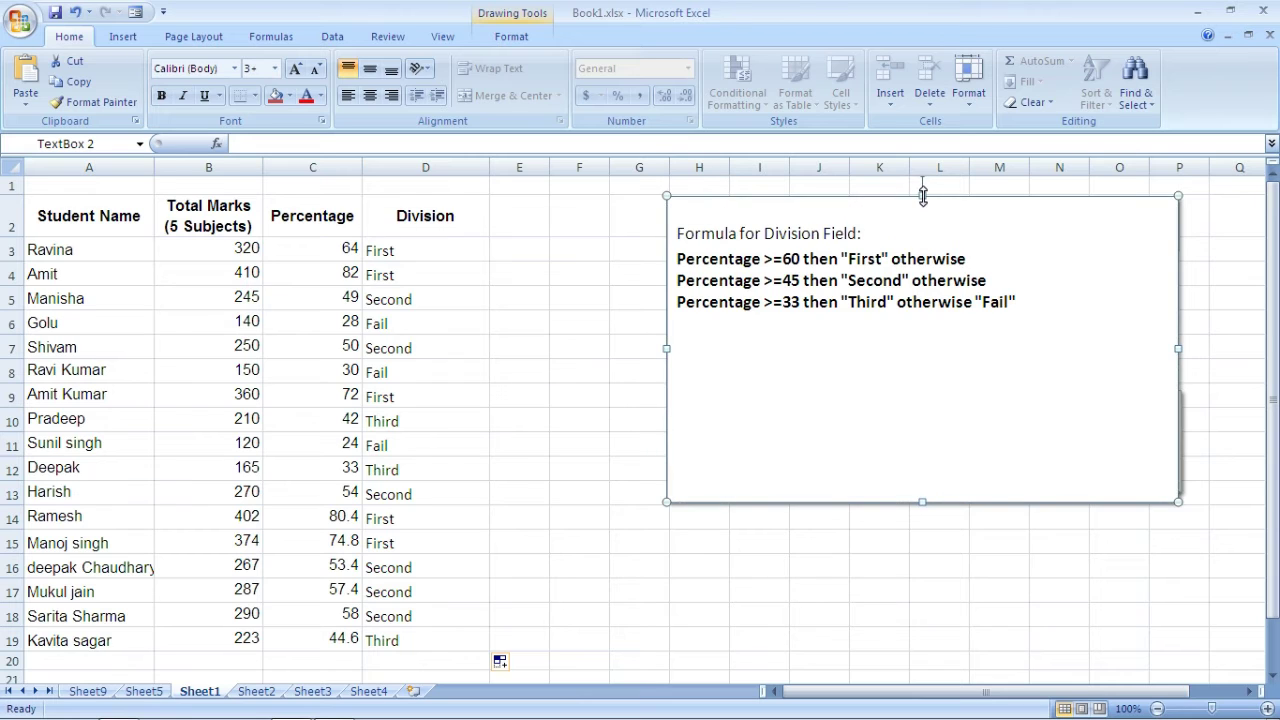
left_click_drag(924, 196, 920, 254)
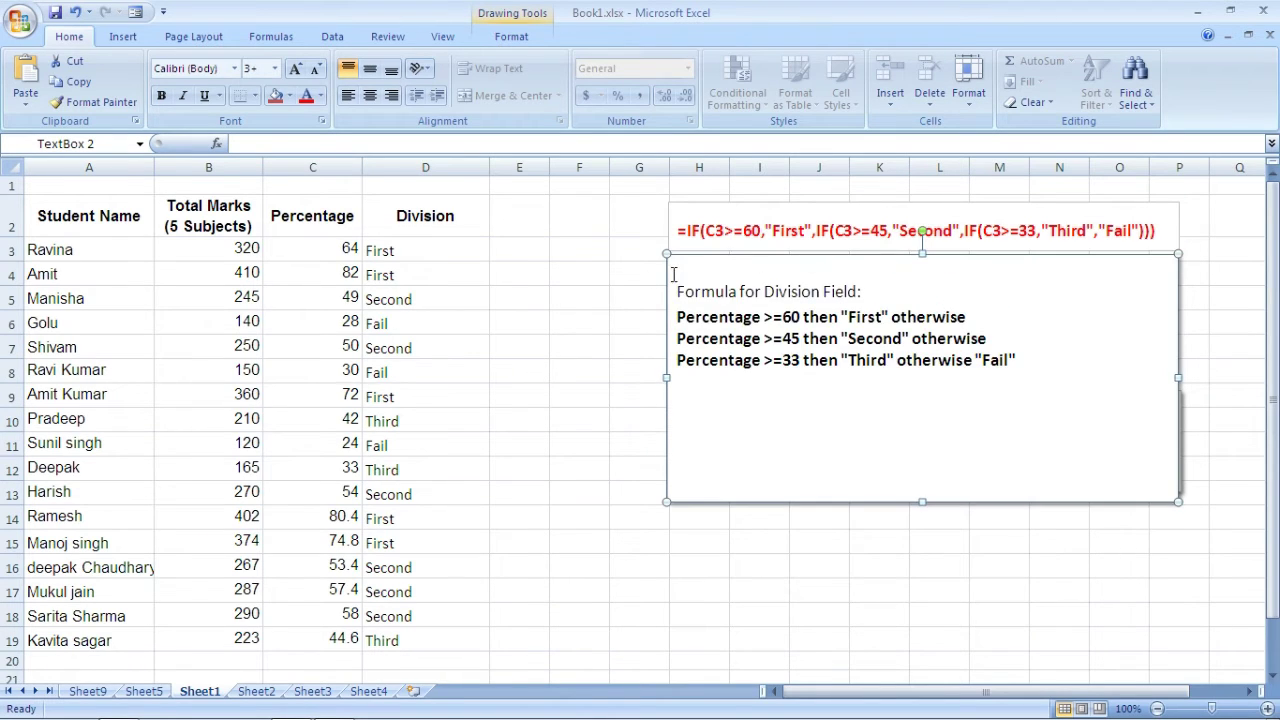
- Clear the Division results in D4:D19, keeping the formula in D3
left_click(436, 257)
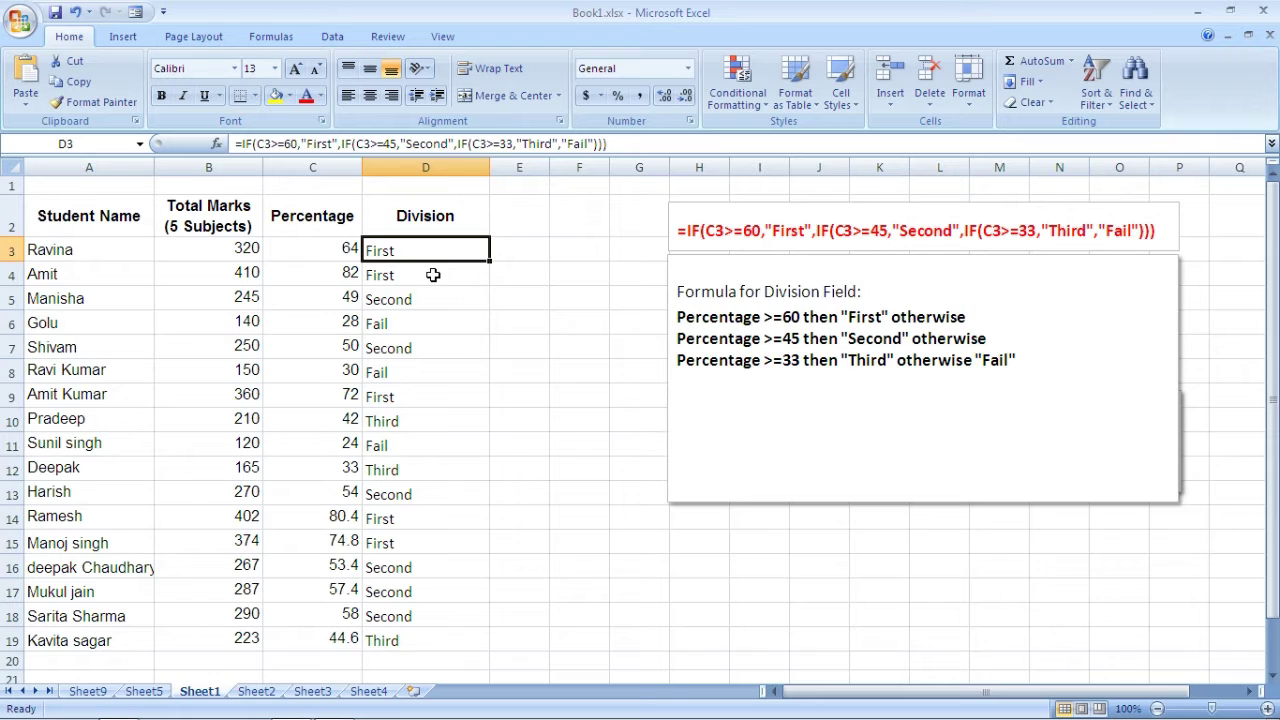
left_click_drag(433, 275, 425, 633)
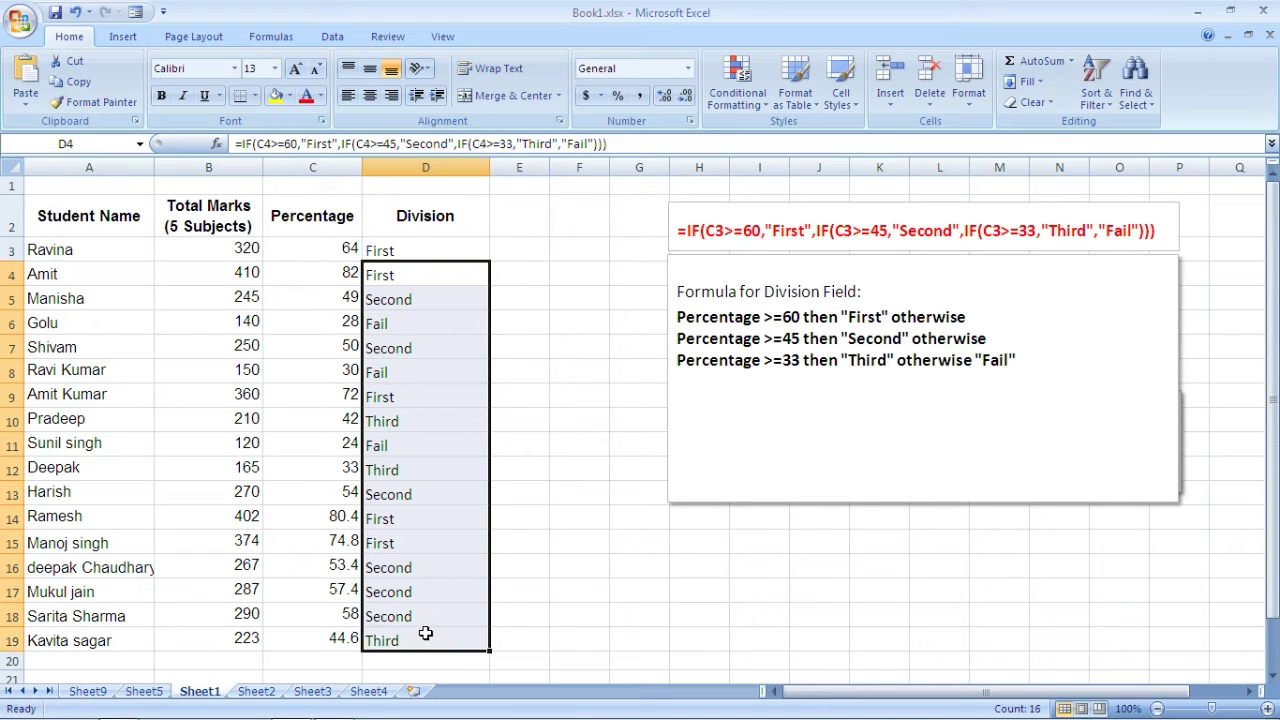
key("Delete")
- Edit the first IF in D3's formula to test C3>=45 and return "Second"
left_click(428, 251)
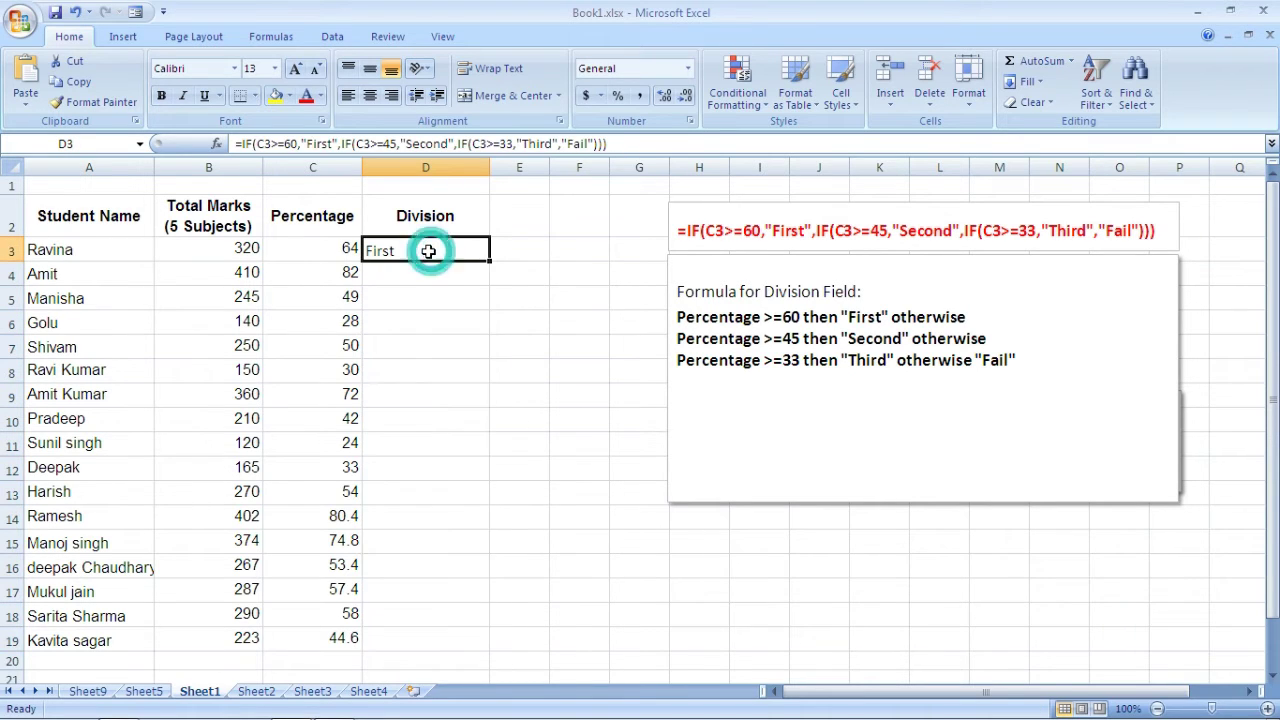
left_click(288, 144)
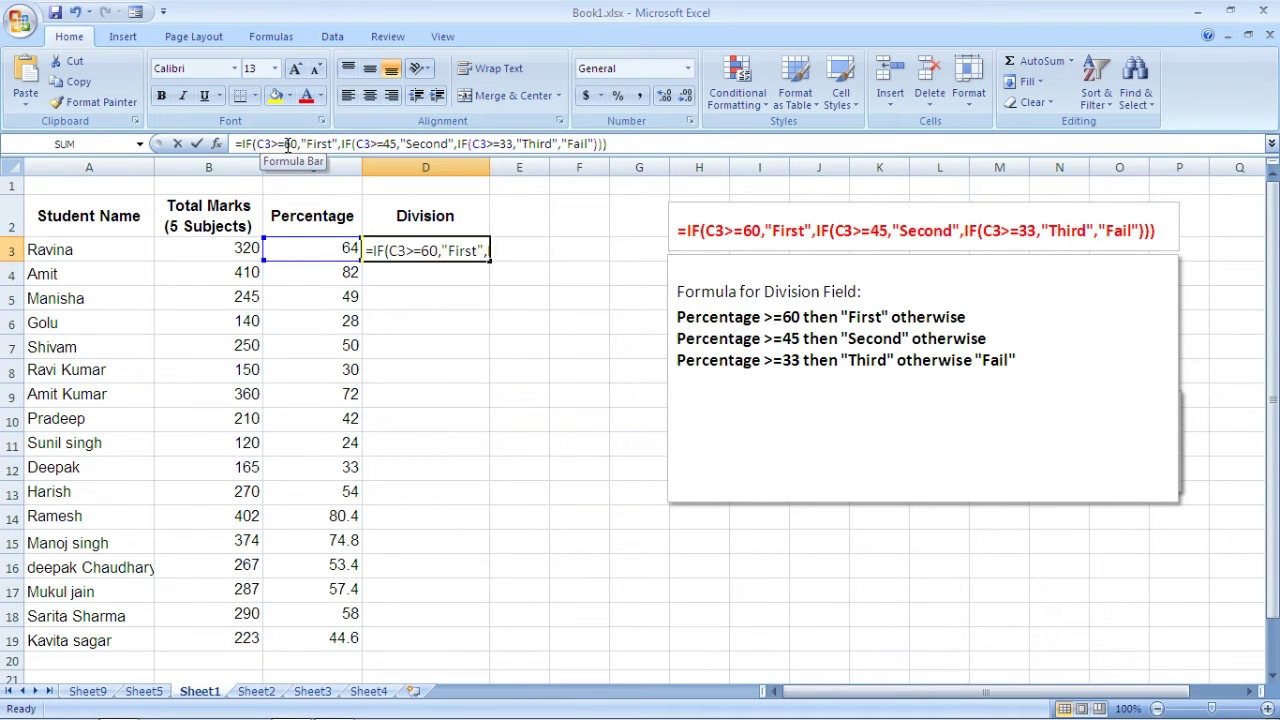
double_click(291, 144)
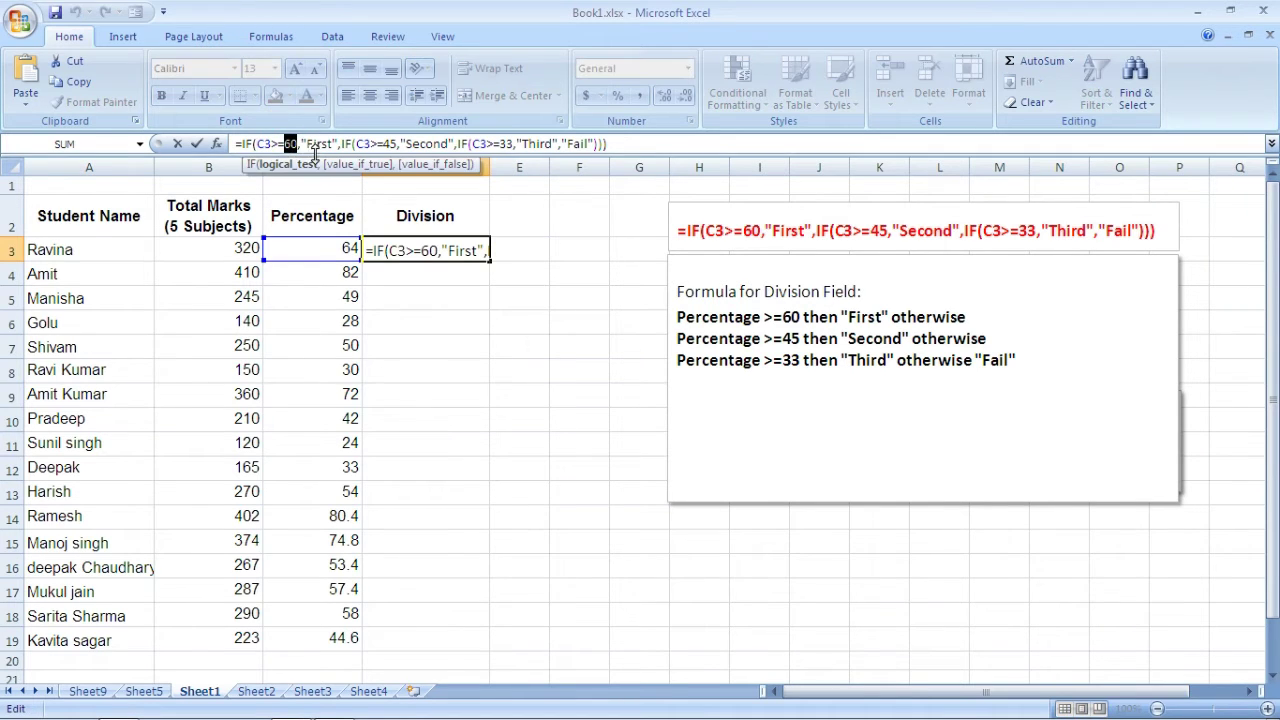
type("45")
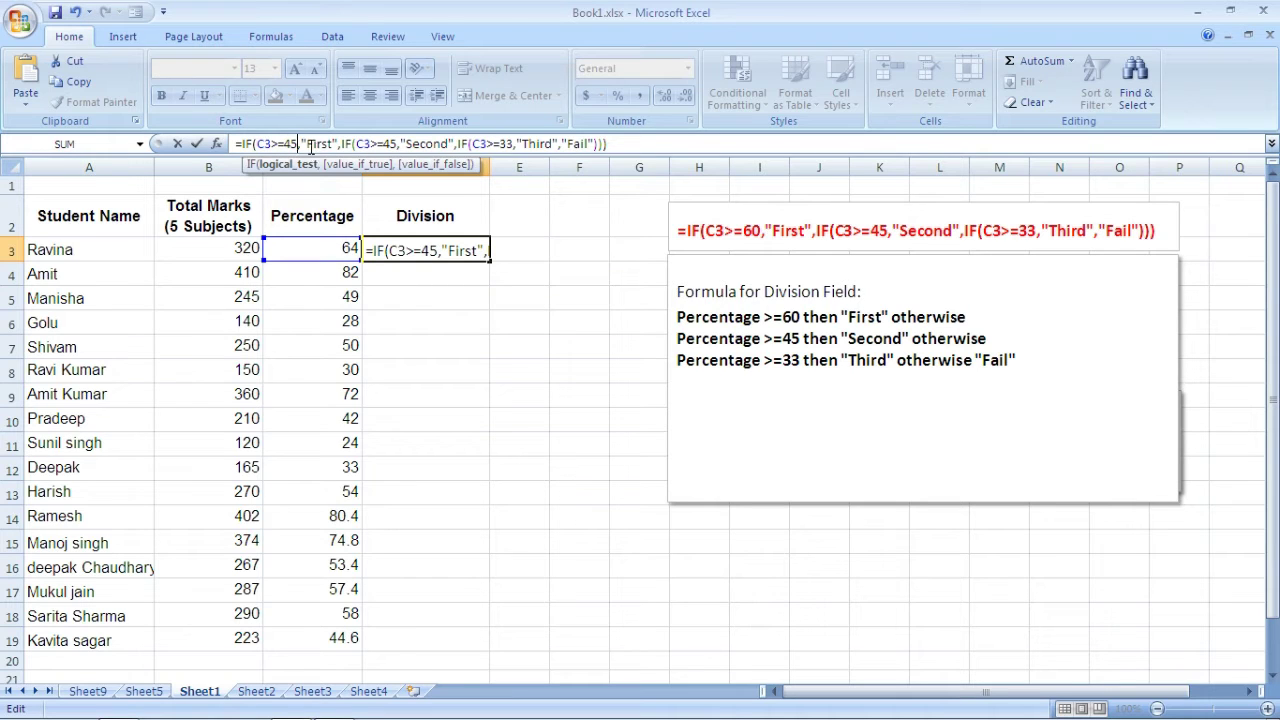
left_click_drag(306, 144, 333, 144)
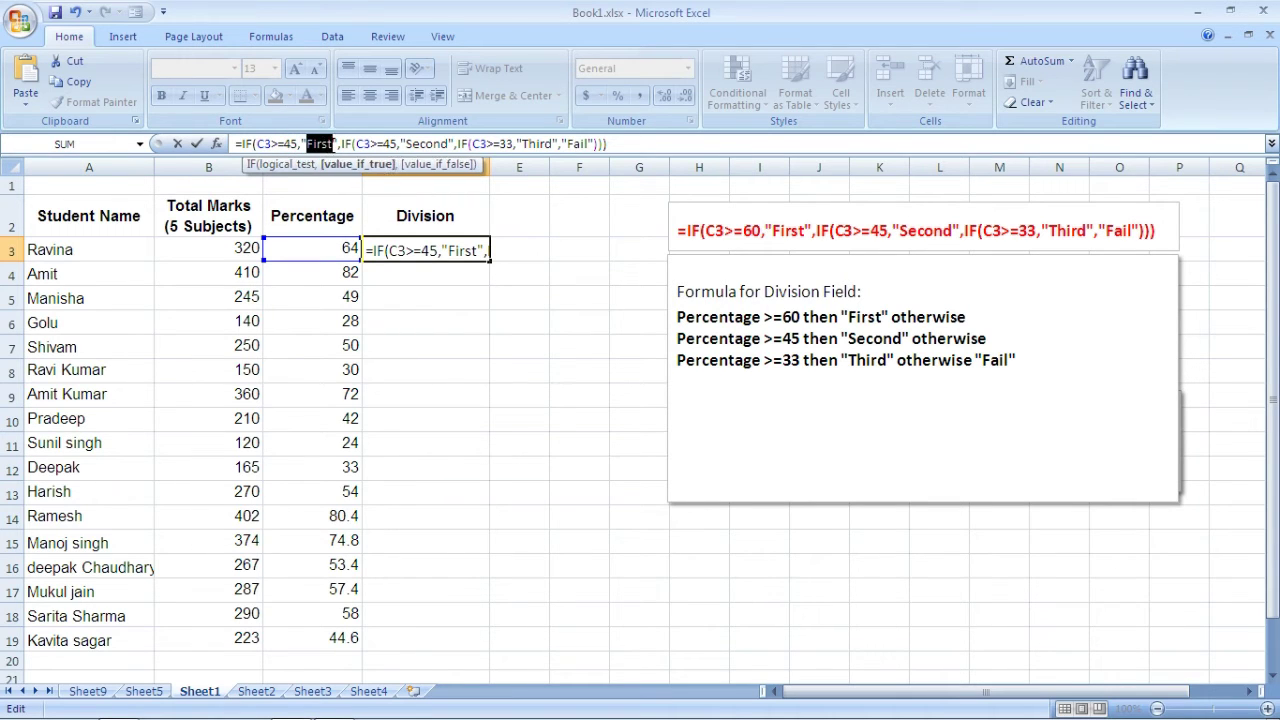
type("Secon")
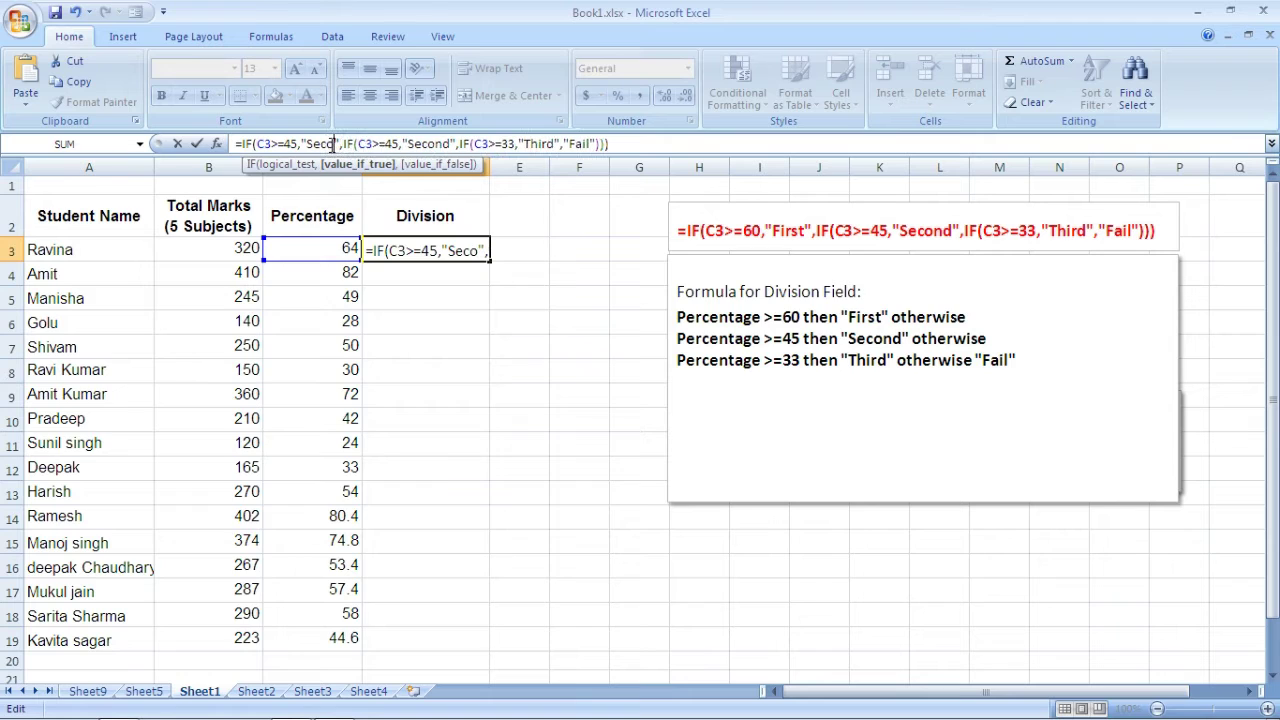
type("d")
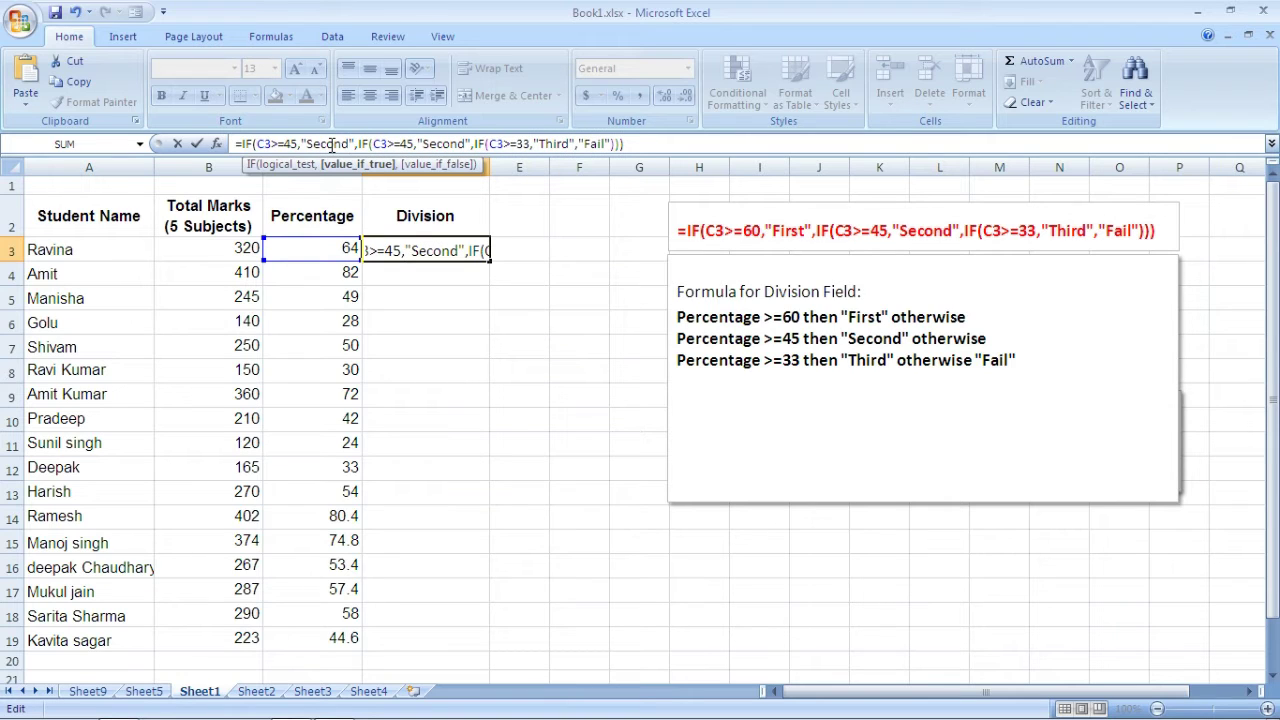
- Edit the second IF in D3's formula to test C3>=33 and return "Third"
left_click(402, 144)
left_click_drag(401, 144, 414, 144)
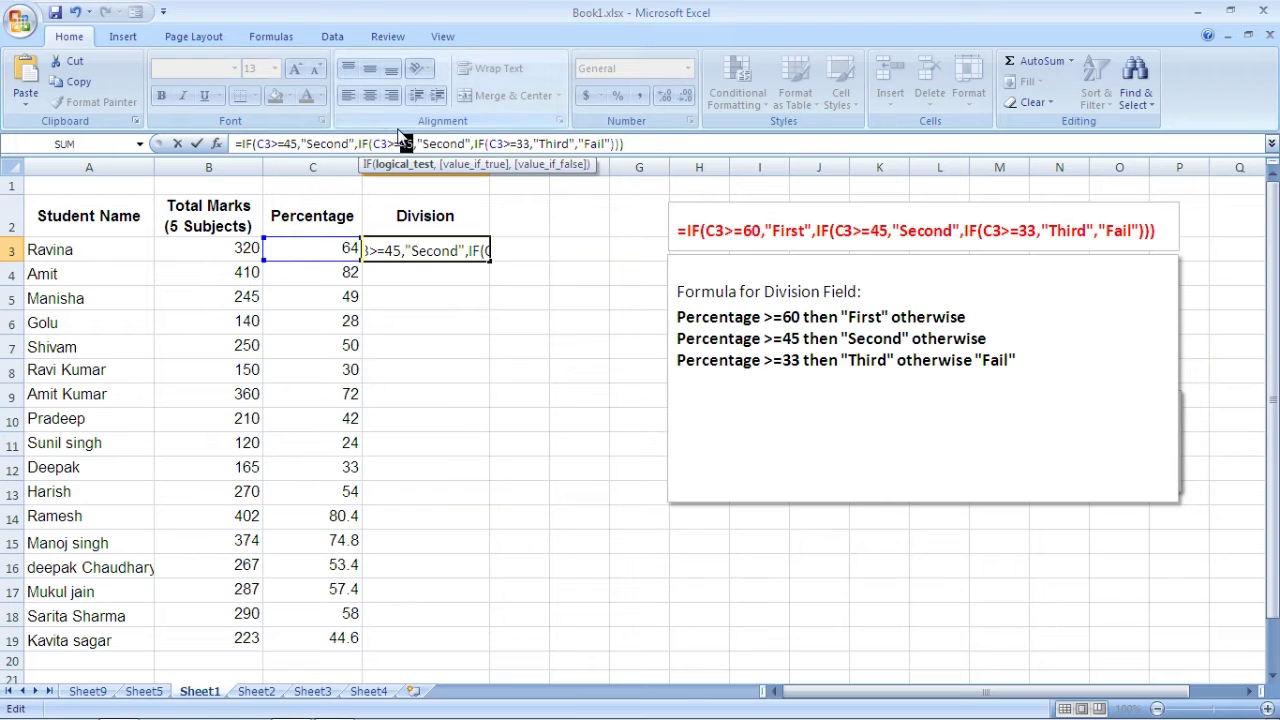
type("33")
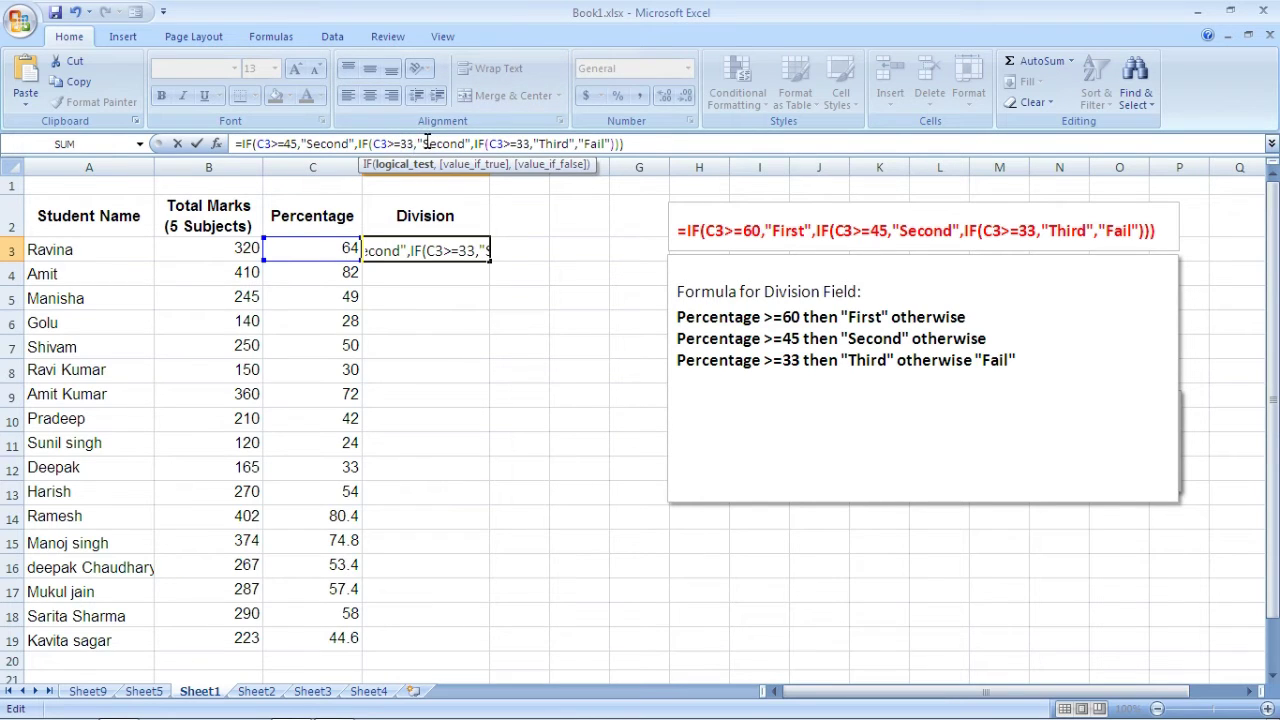
left_click_drag(422, 144, 466, 144)
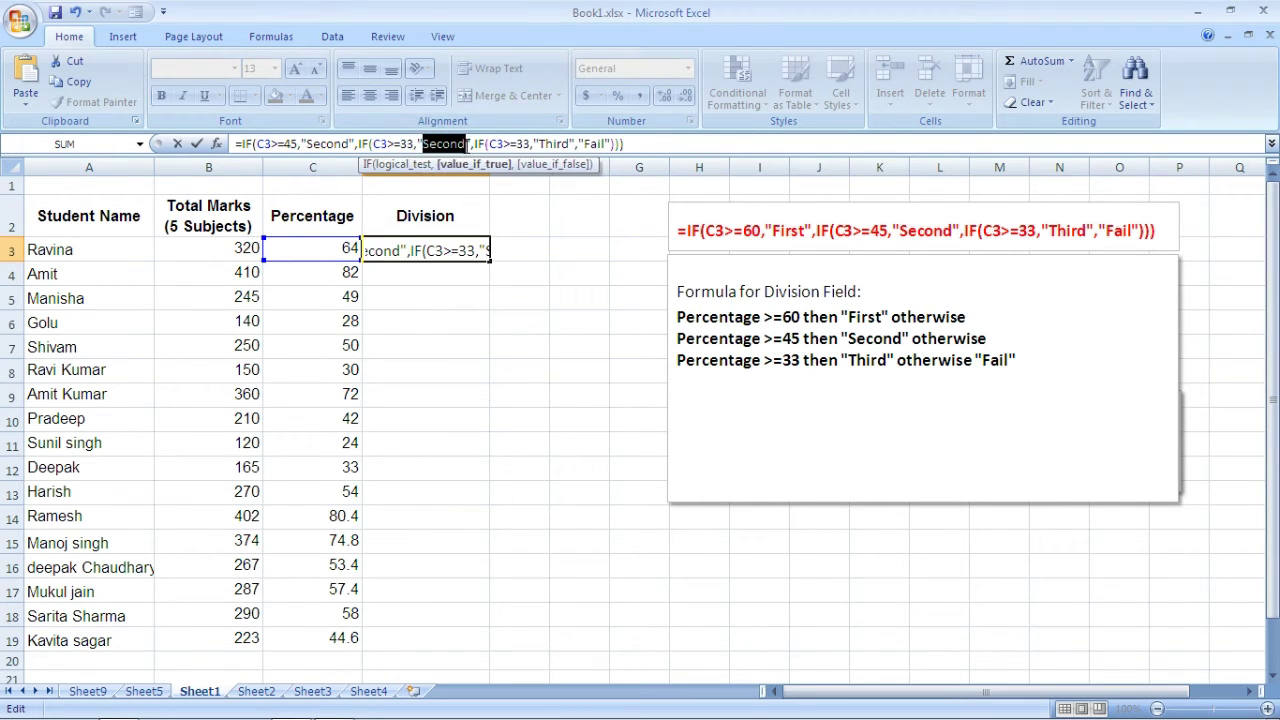
type("T")
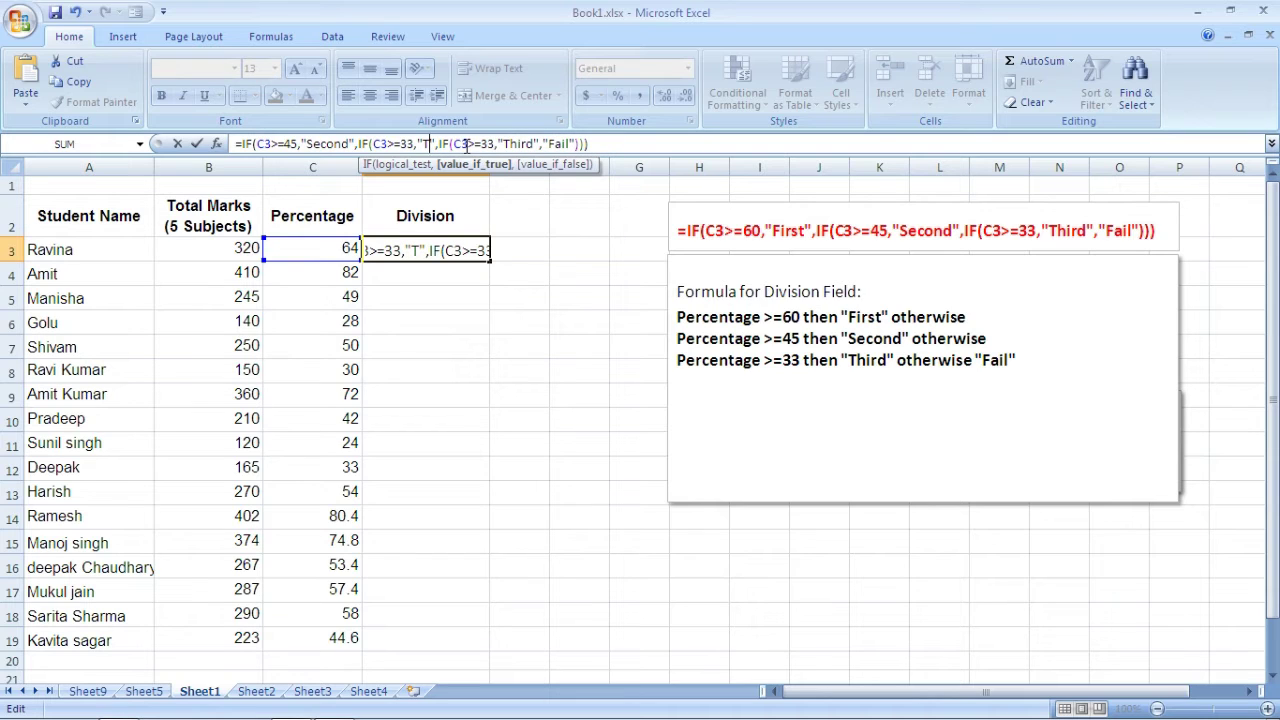
type("hird")
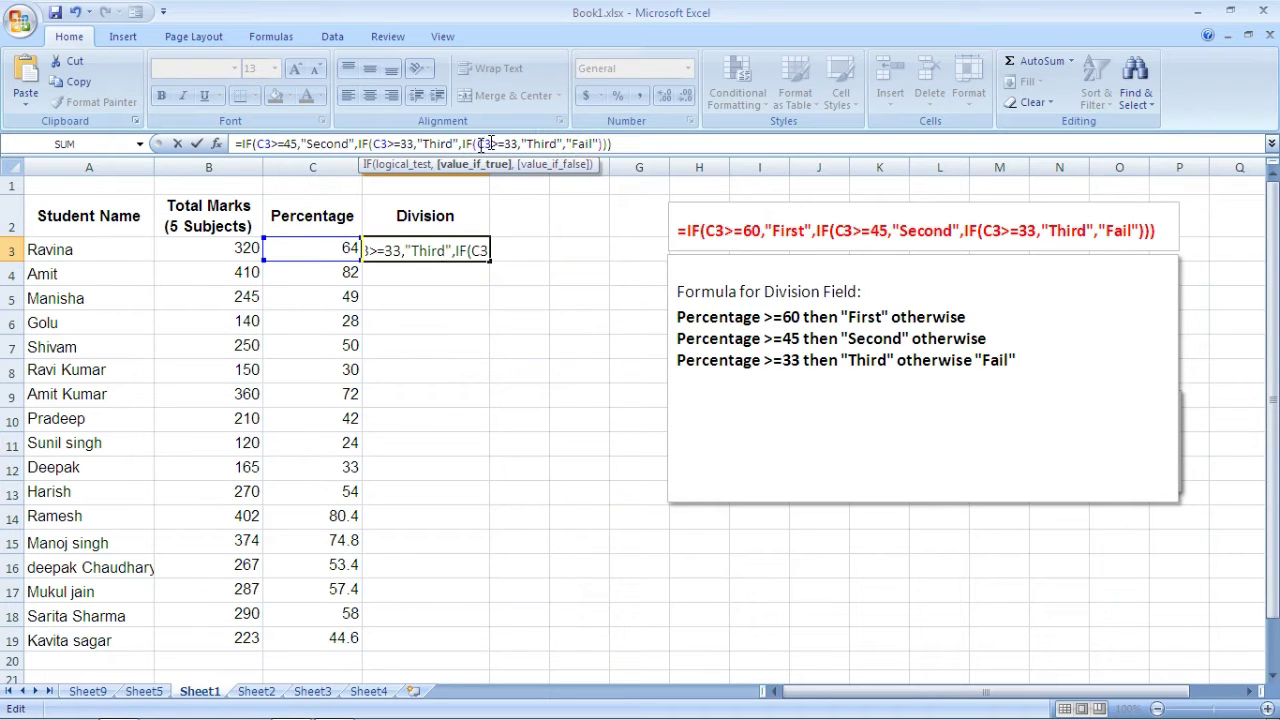
- Change the third IF in D3's formula to test C3>=60 and return "First", and commit the formula
double_click(508, 144)
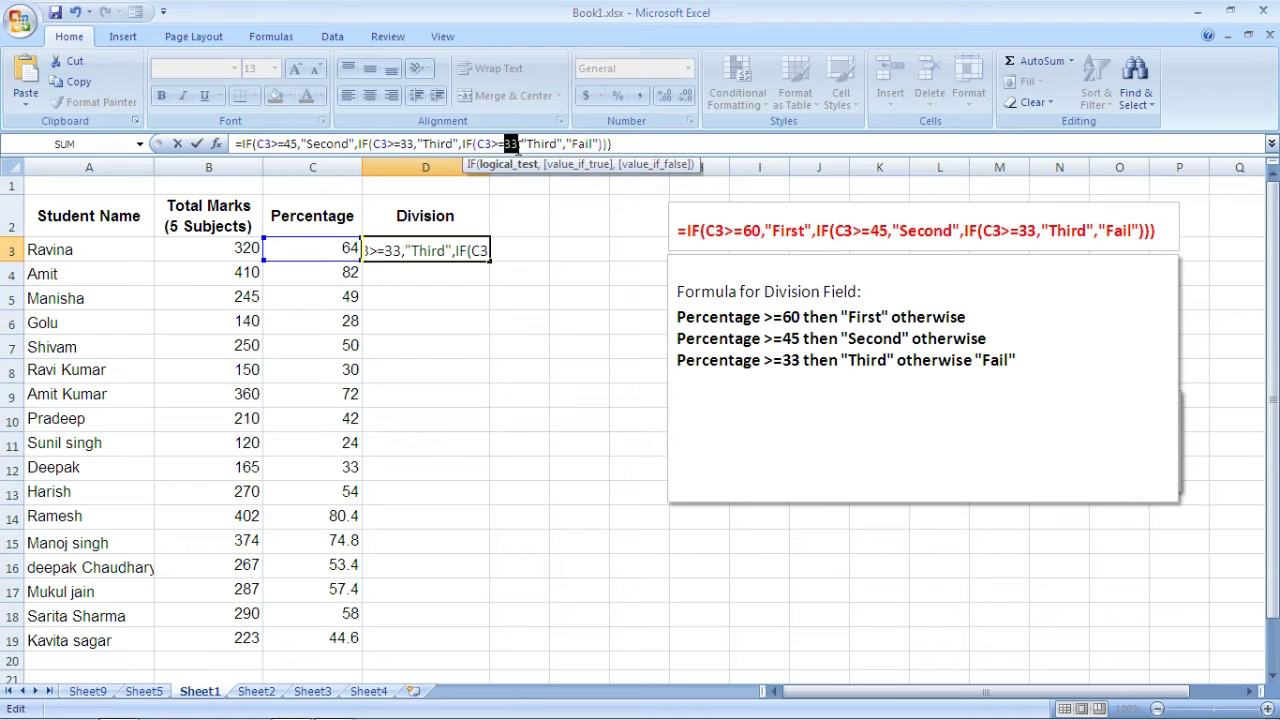
type("60")
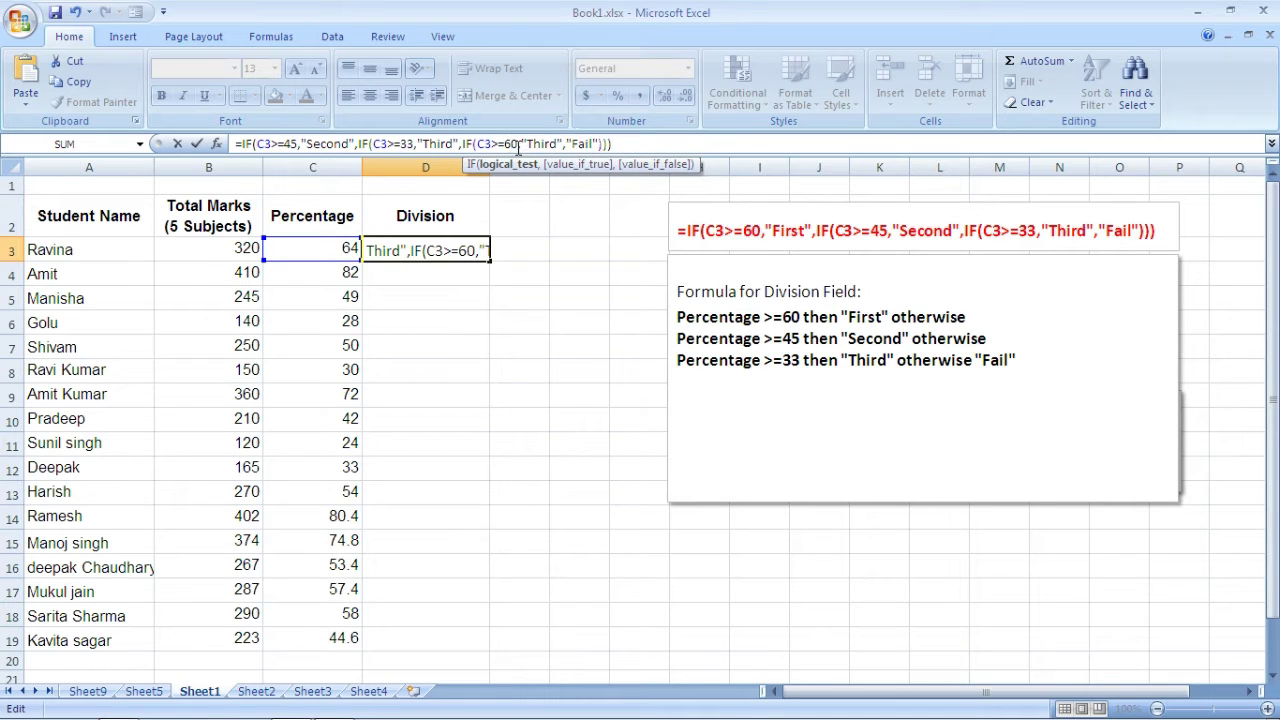
double_click(540, 144)
type("Fir")
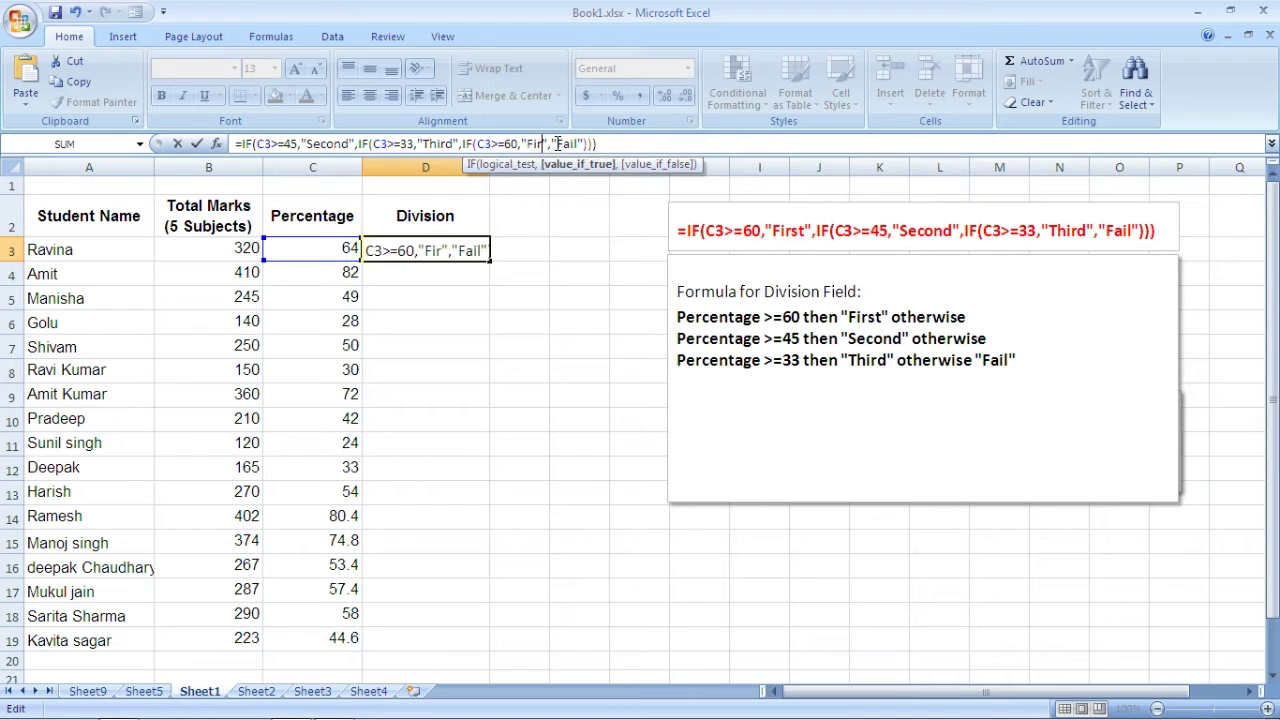
type("st")
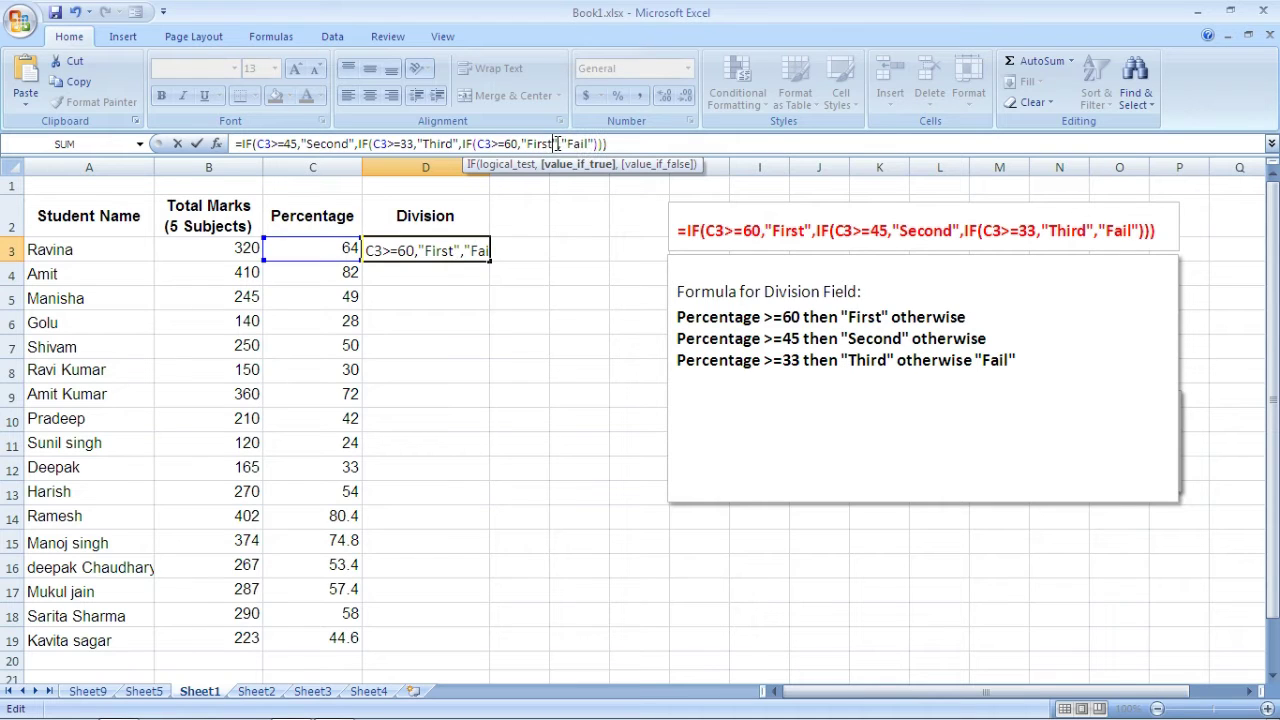
left_click(620, 143)
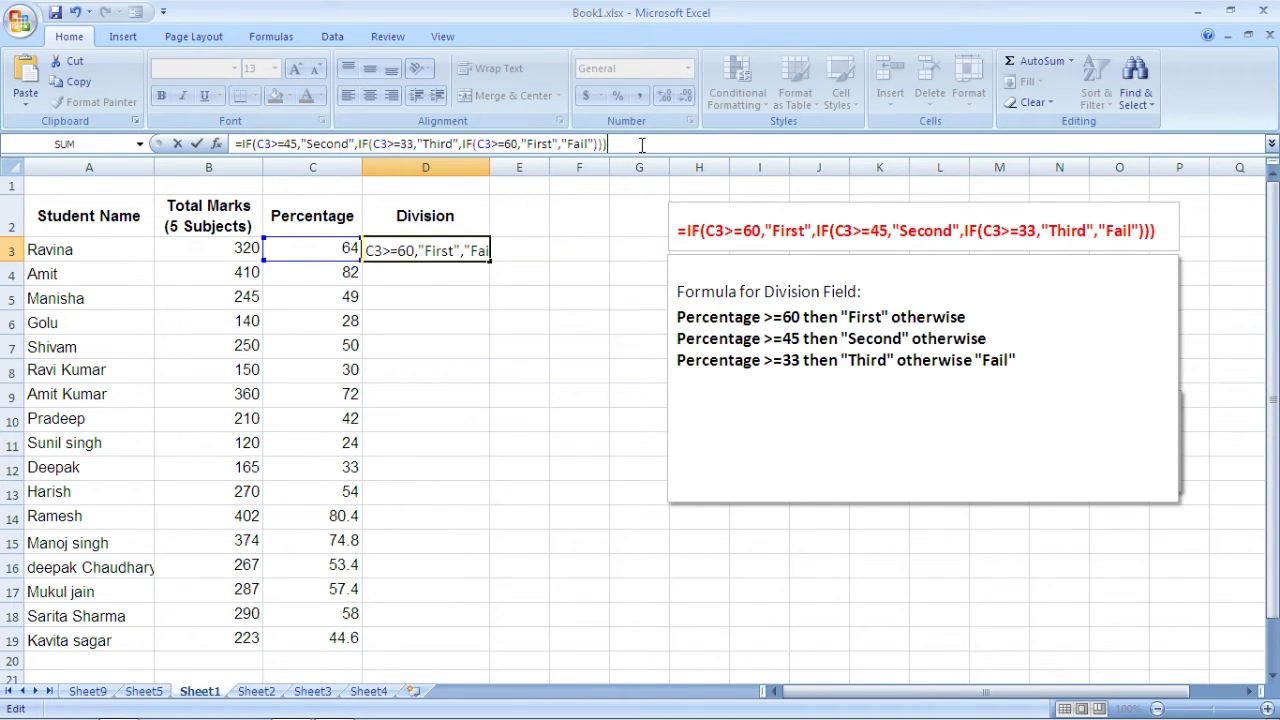
key("Return")
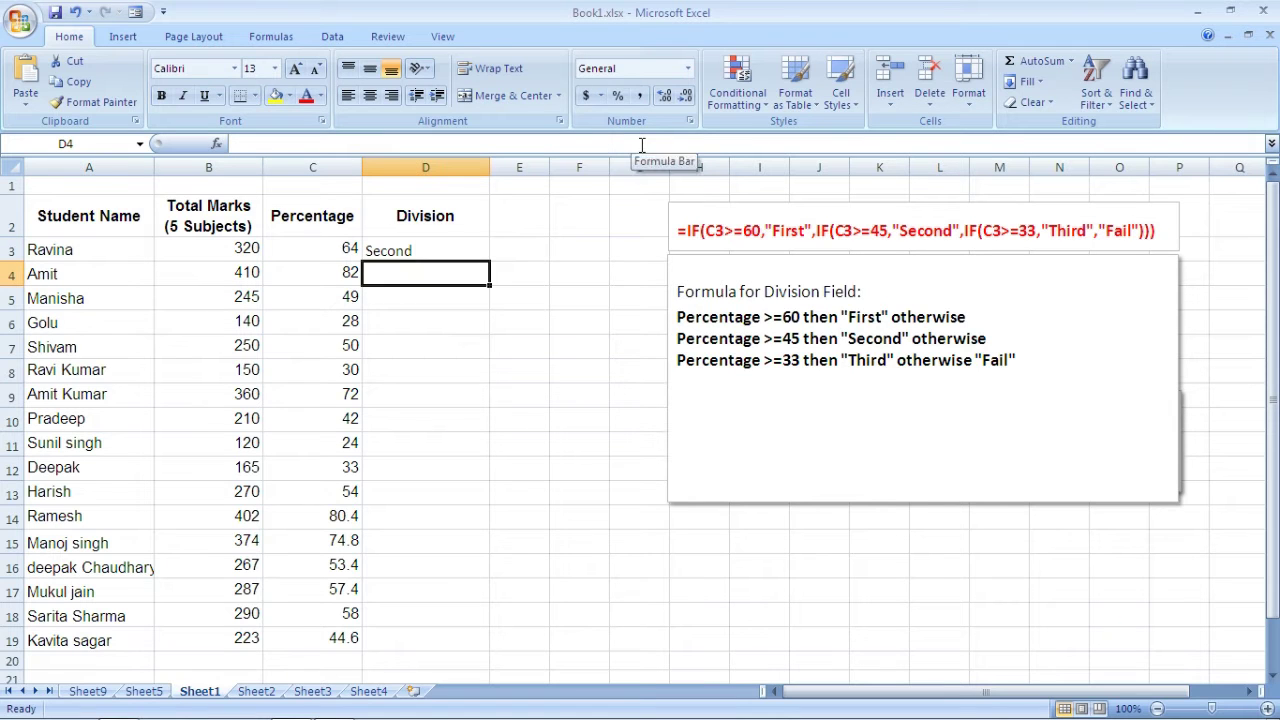
- Fill the reordered Division formula from D3 down to D19
left_click(436, 254)
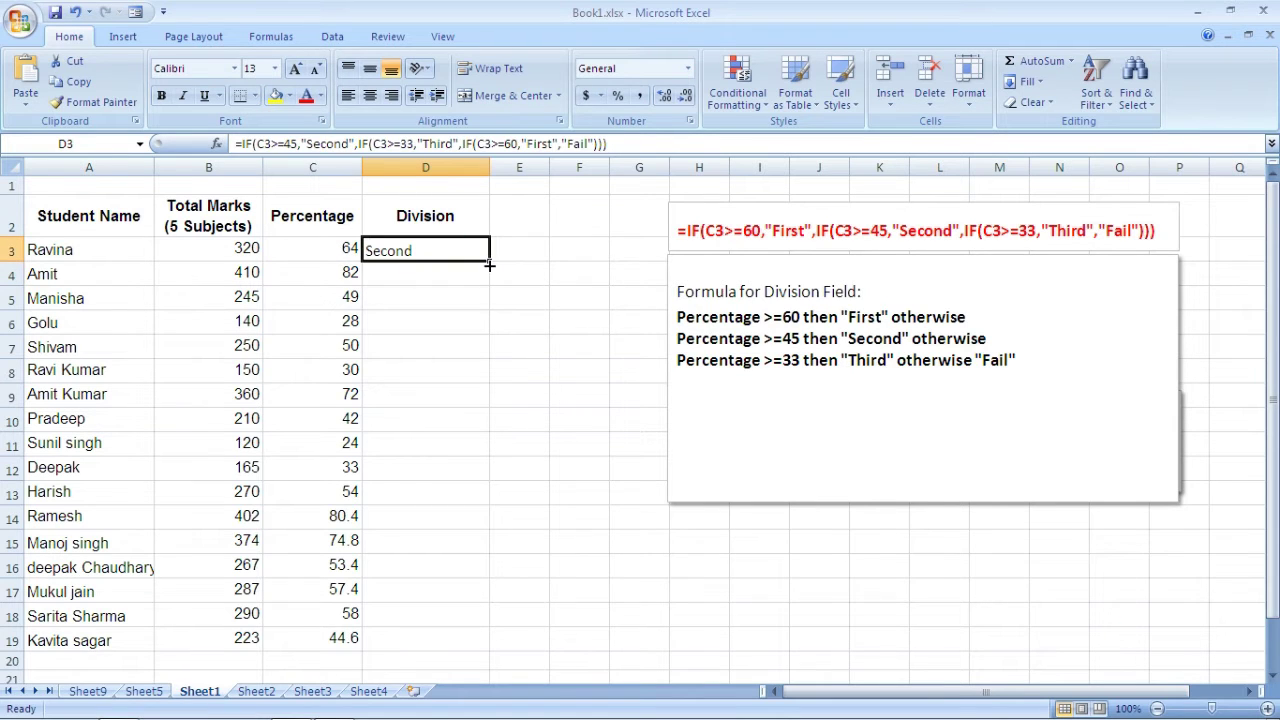
left_click_drag(491, 261, 450, 643)
left_click(442, 266)
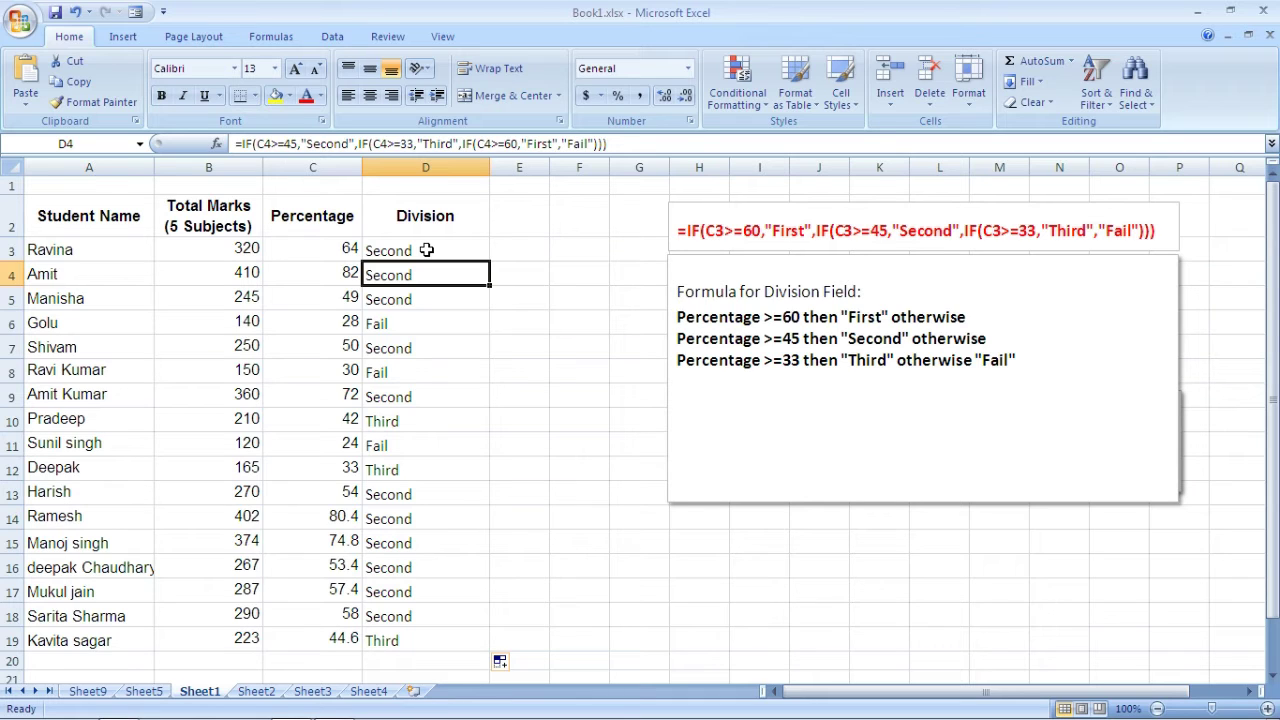
- Clear all Division results in D3:D19, including the formula in D3
left_click_drag(426, 250, 428, 639)
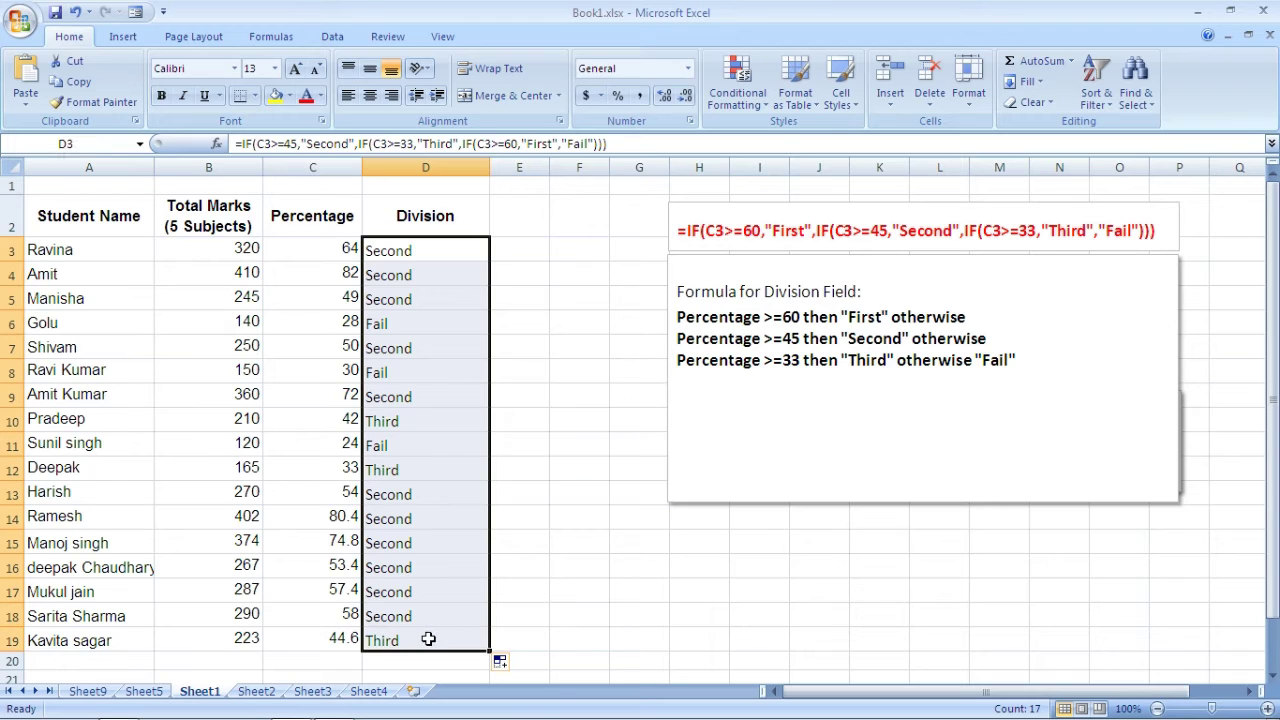
key("Delete")
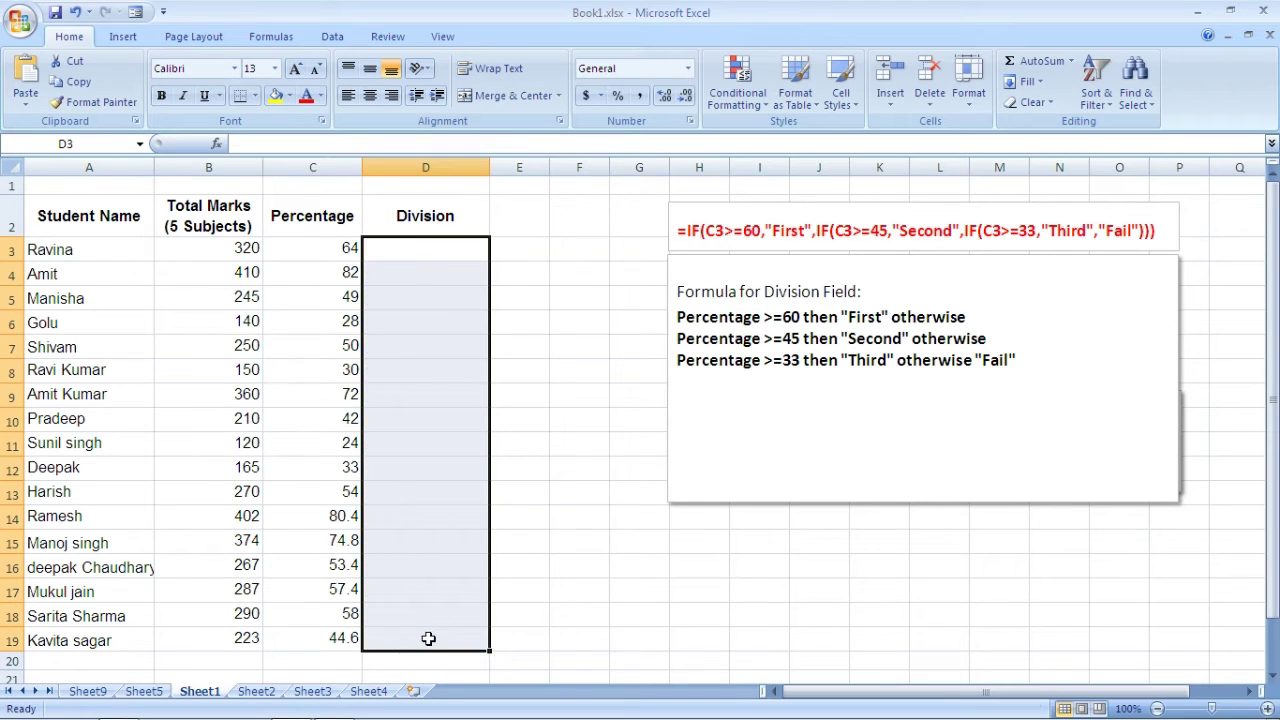
left_click(434, 249)
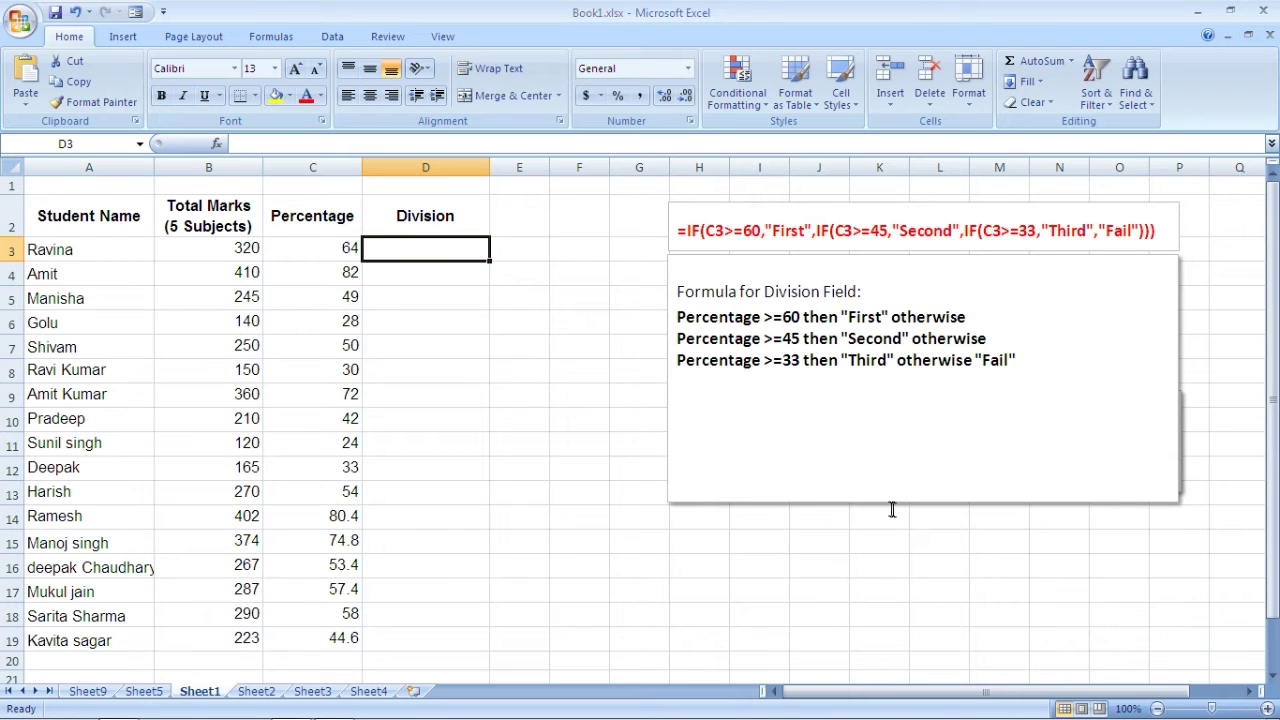
- Shrink the rules text box from its lower edge to uncover the division criteria box behind it
left_click(846, 499)
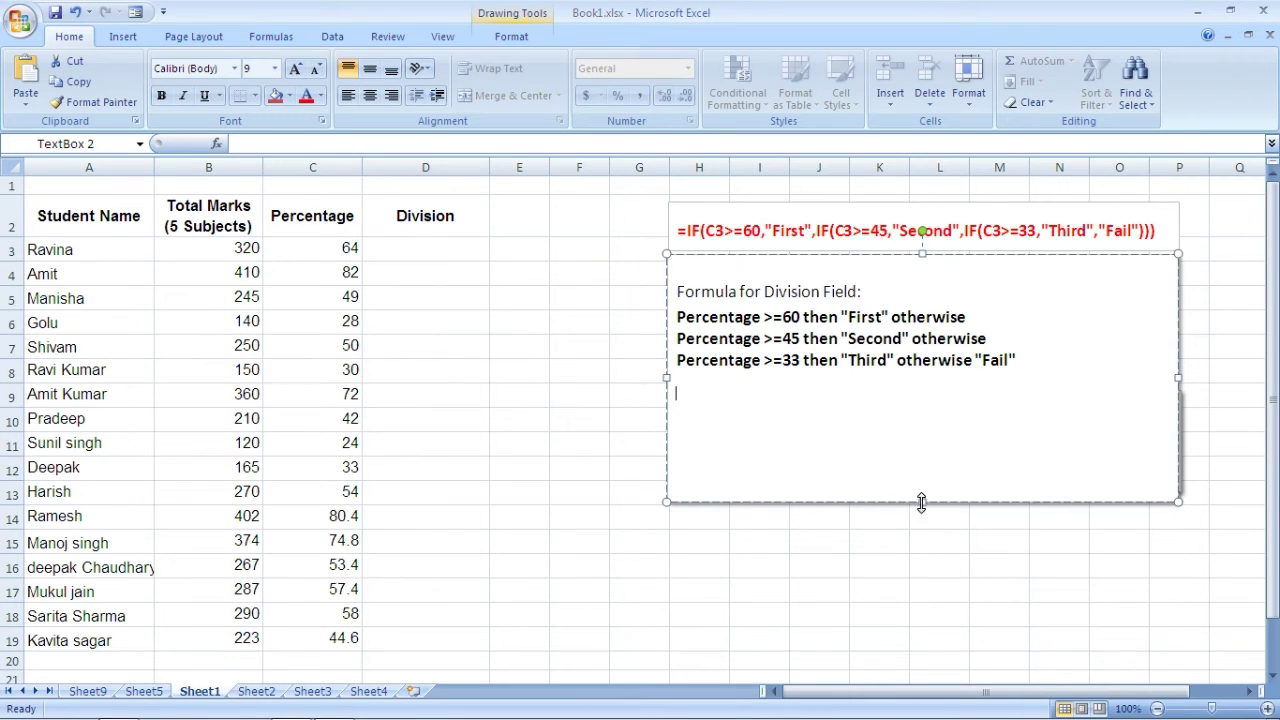
left_click_drag(922, 502, 912, 380)
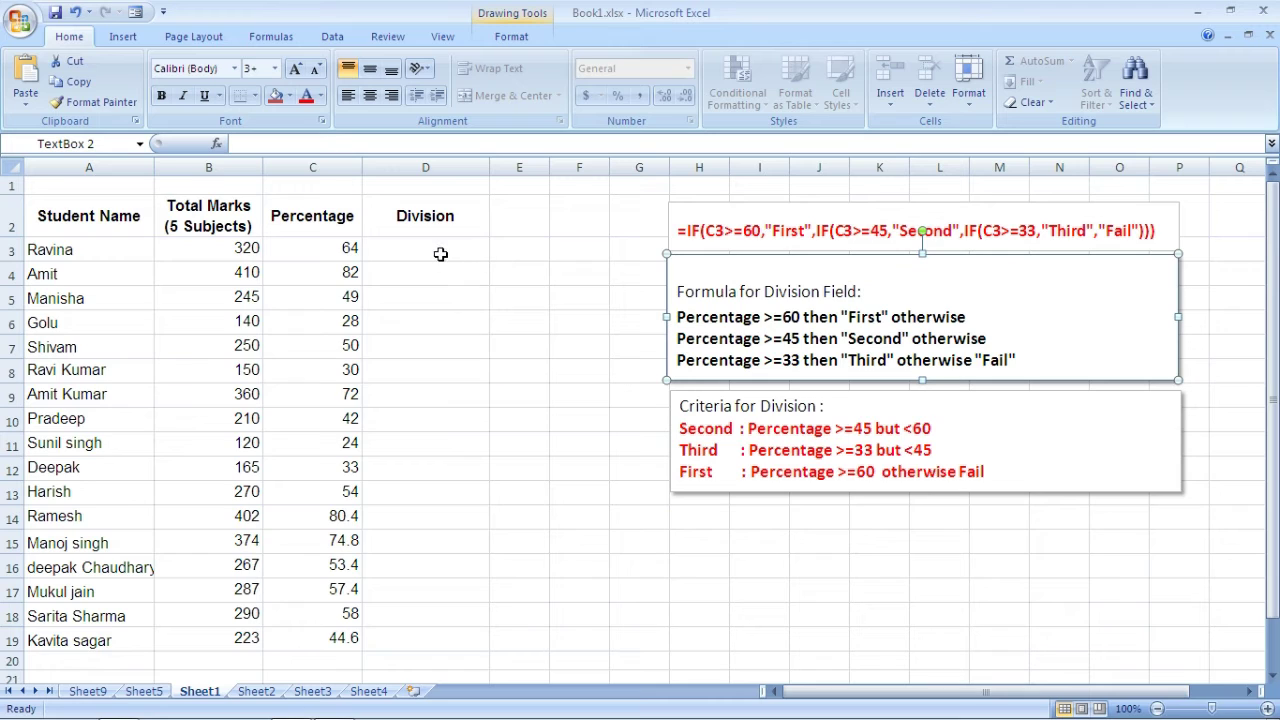
- Start a formula in D3 with an IF that returns "second" when AND(c3>=45,c3<60) is met
left_click(440, 254)
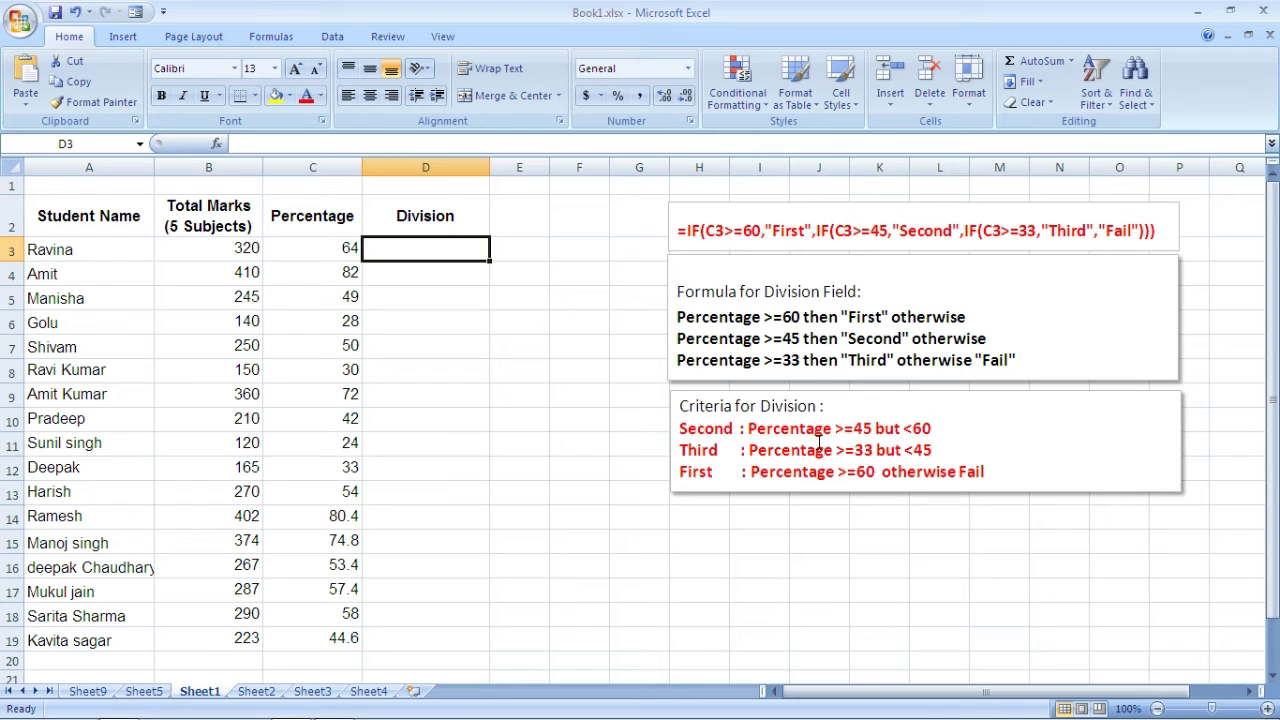
type("=")
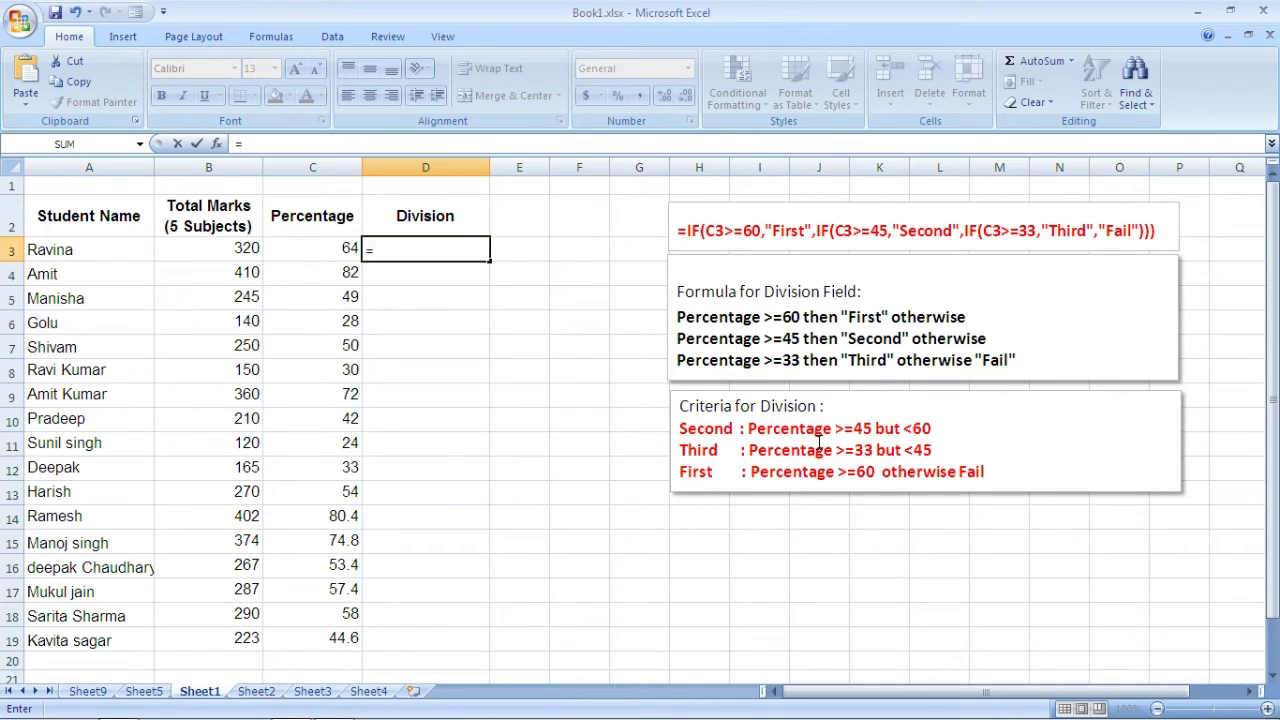
type("if(")
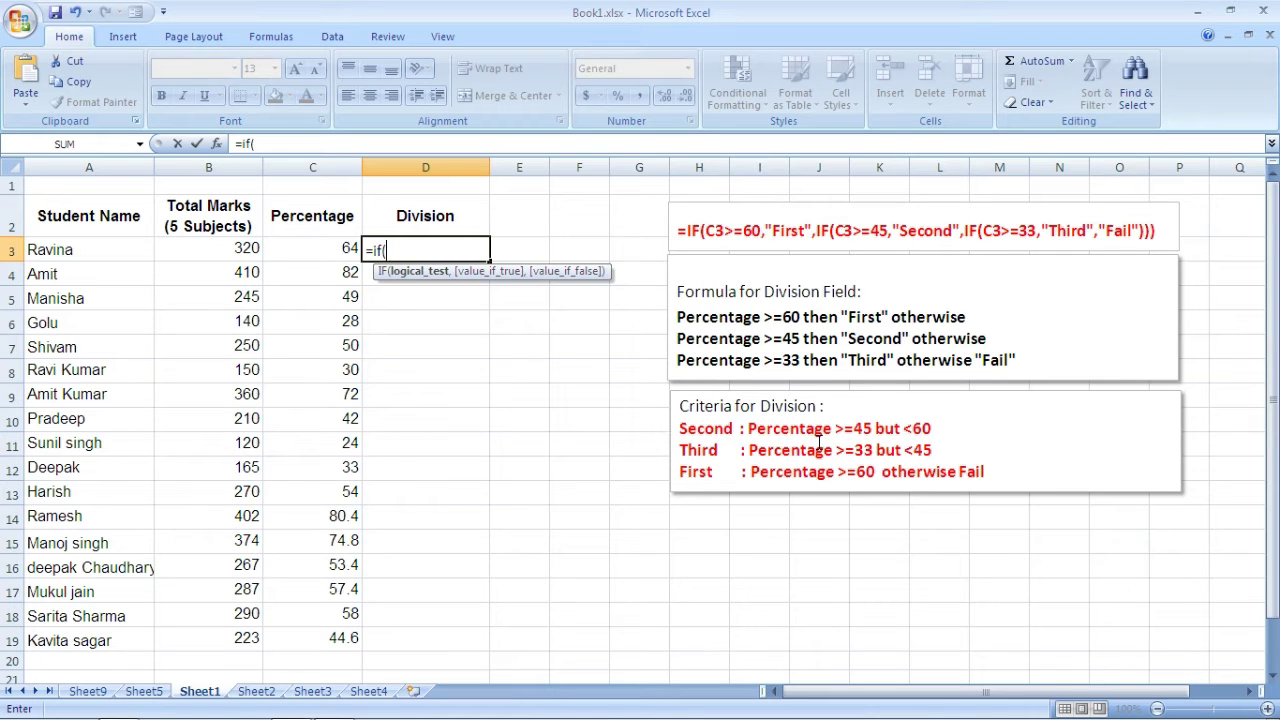
type("and(")
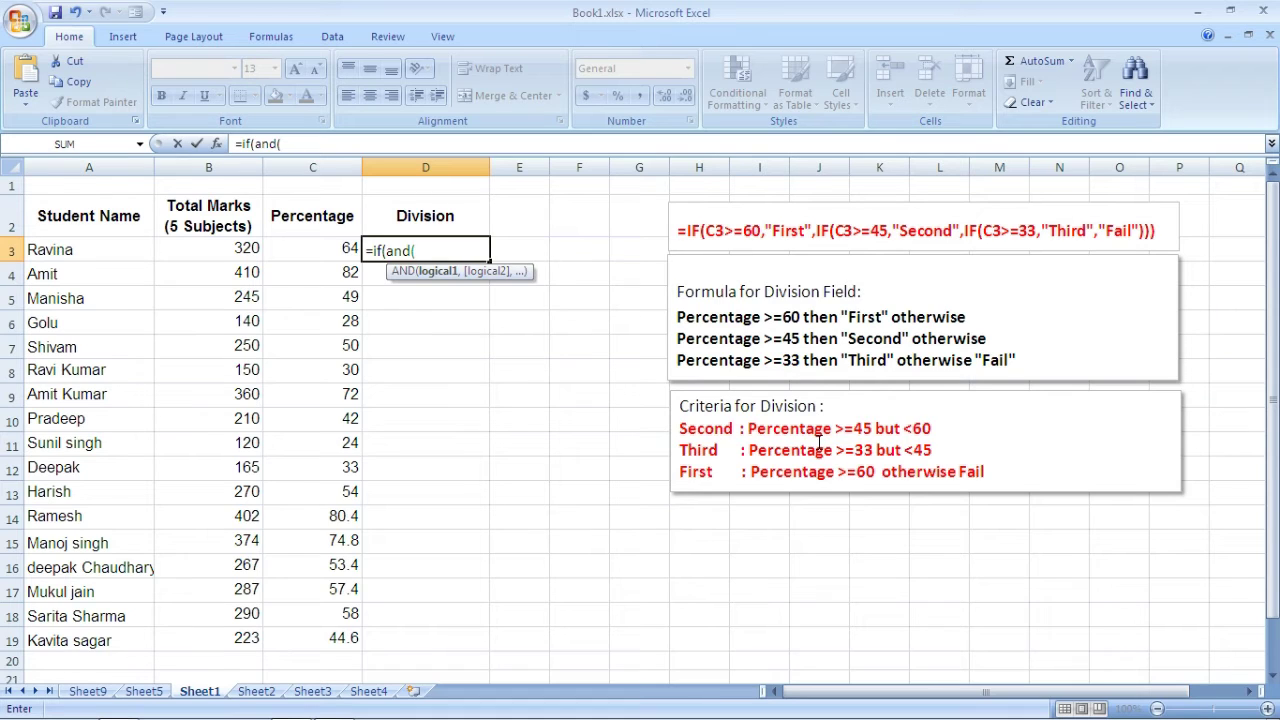
type("c")
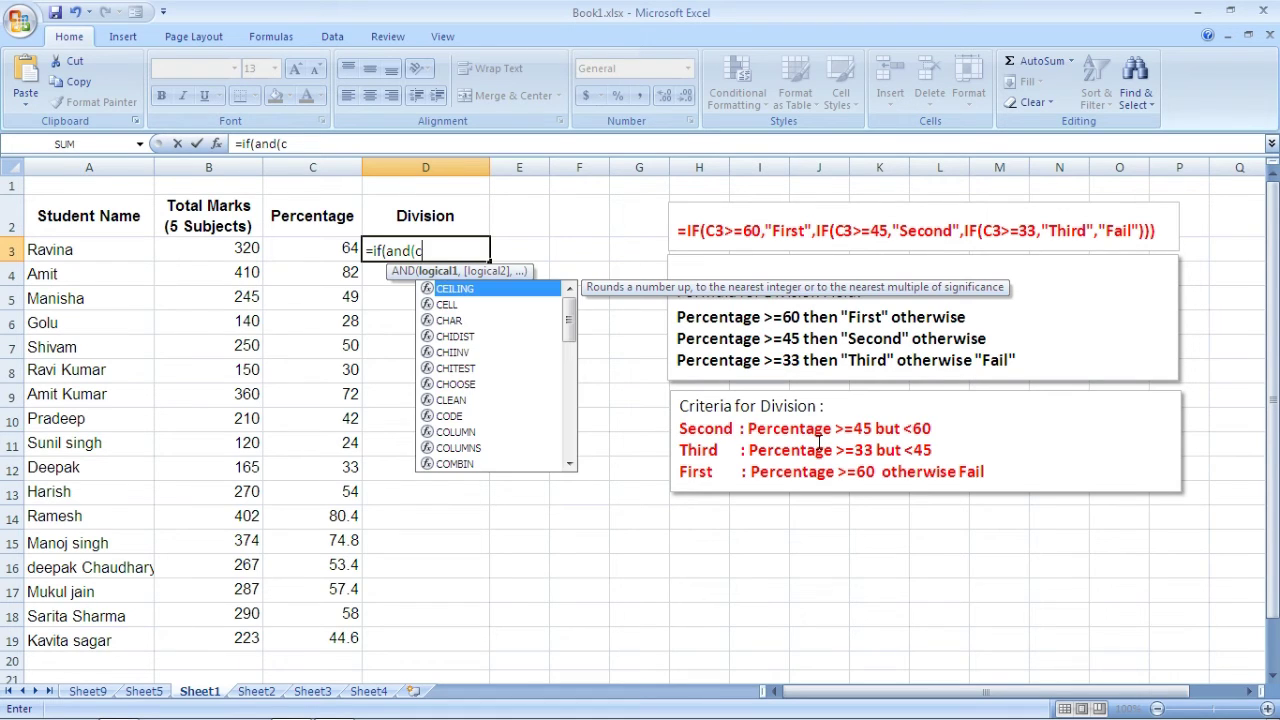
type("3>=")
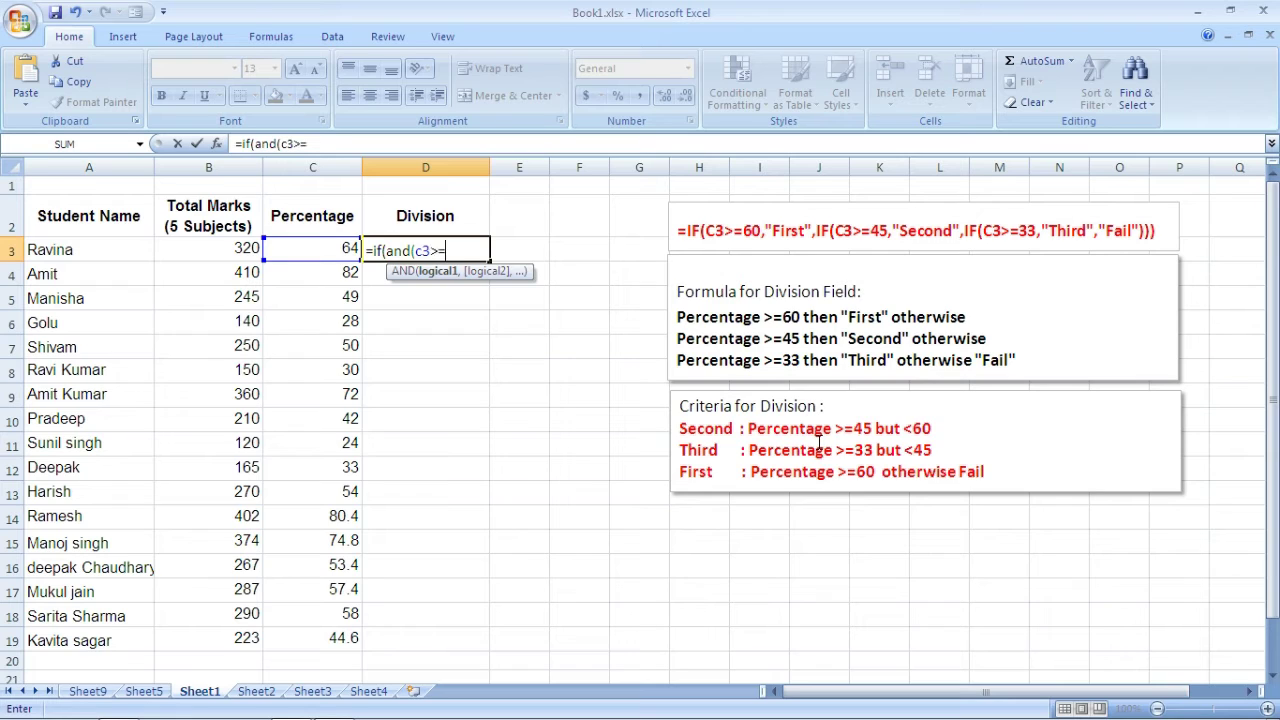
type("45,")
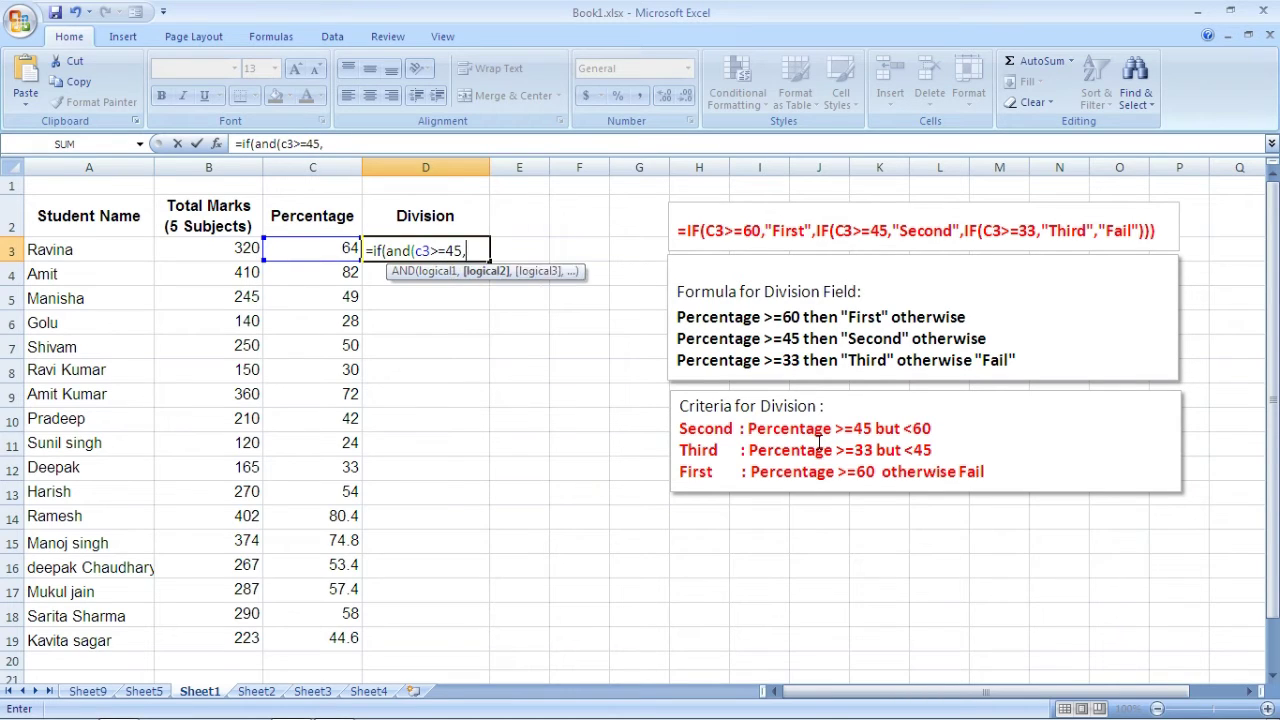
type("c3<60")
type(")")
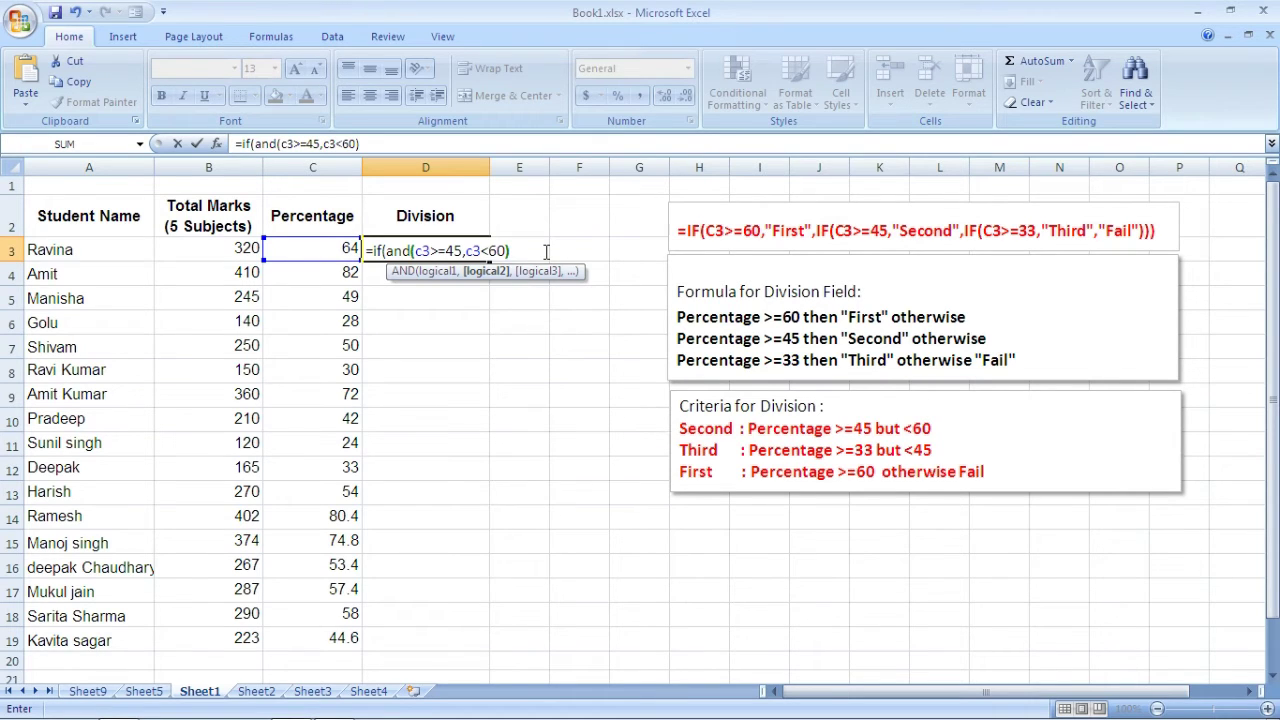
type(",\"second")
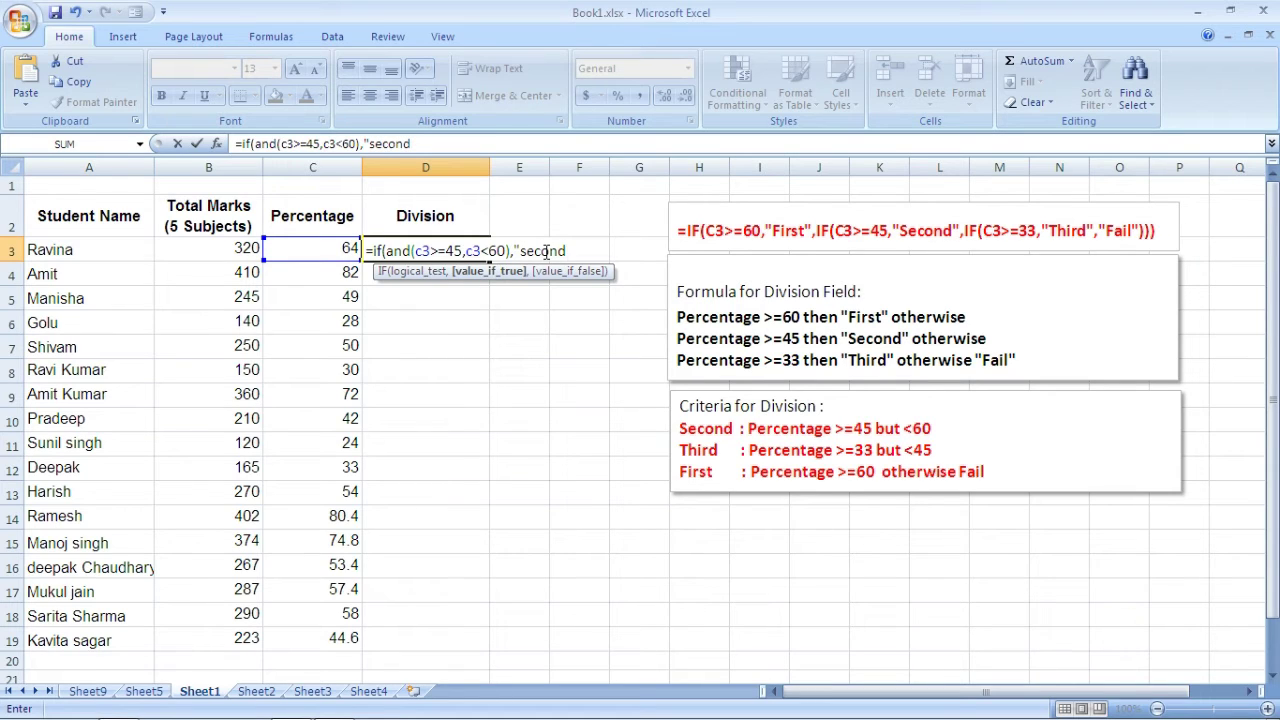
type("\",")
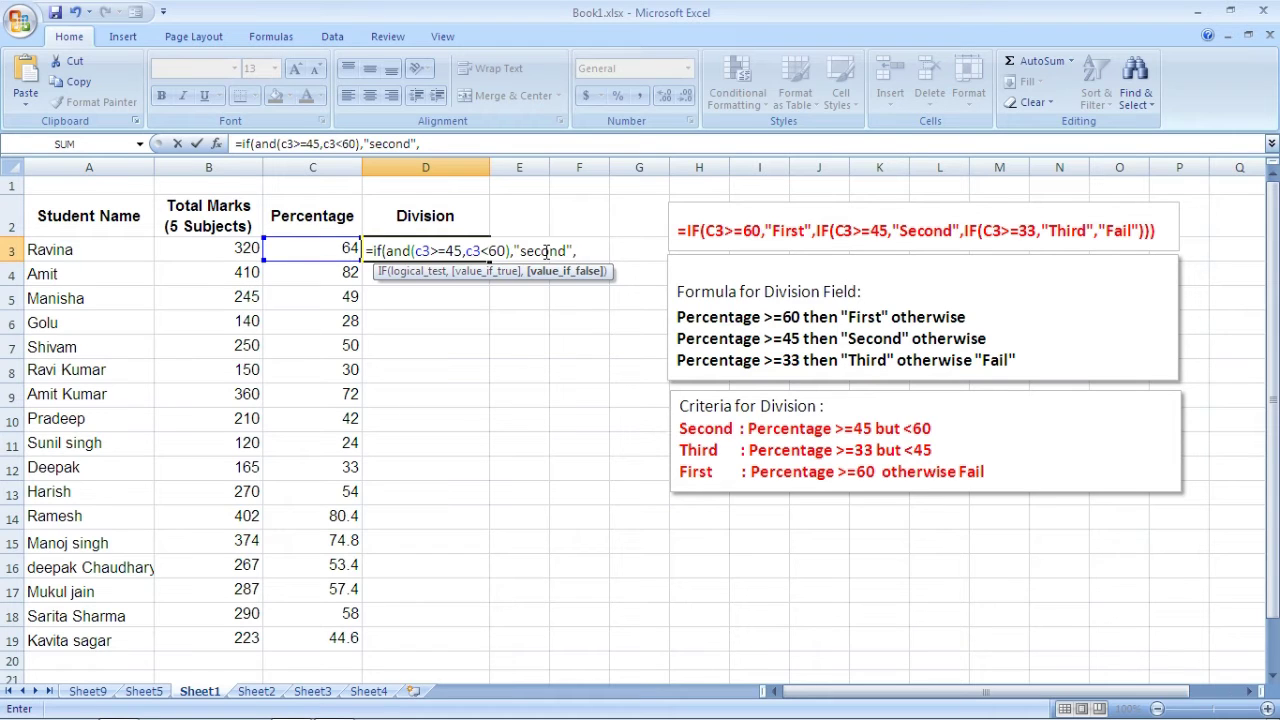
- Nest a second IF in the D3 formula that returns "Third" when AND(c3>=33,c3<45) is met
type("if(")
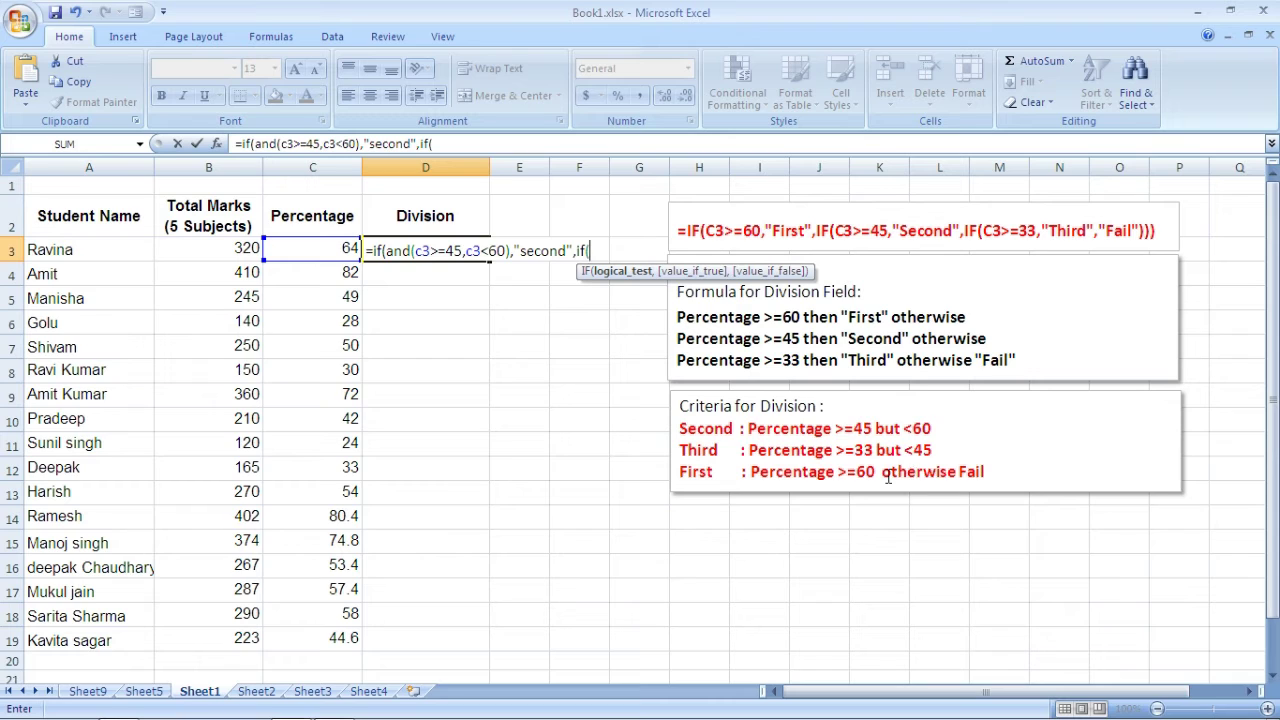
type("and")
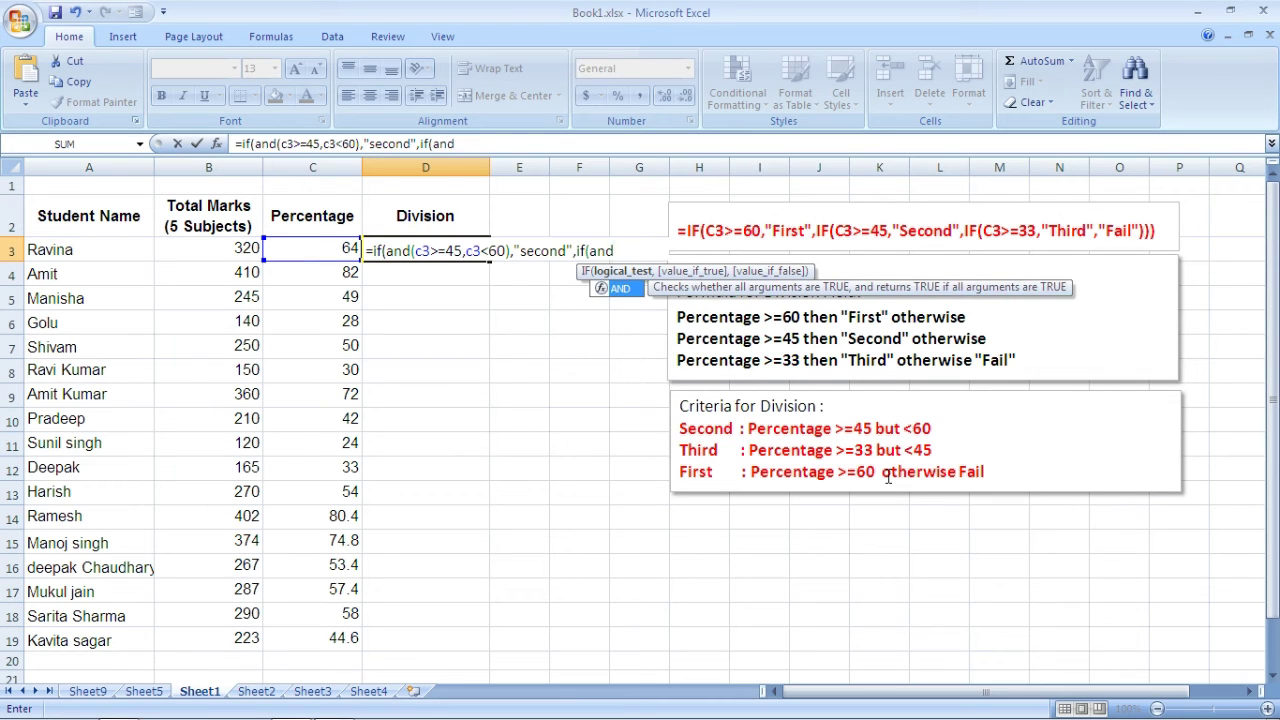
type("(c3")
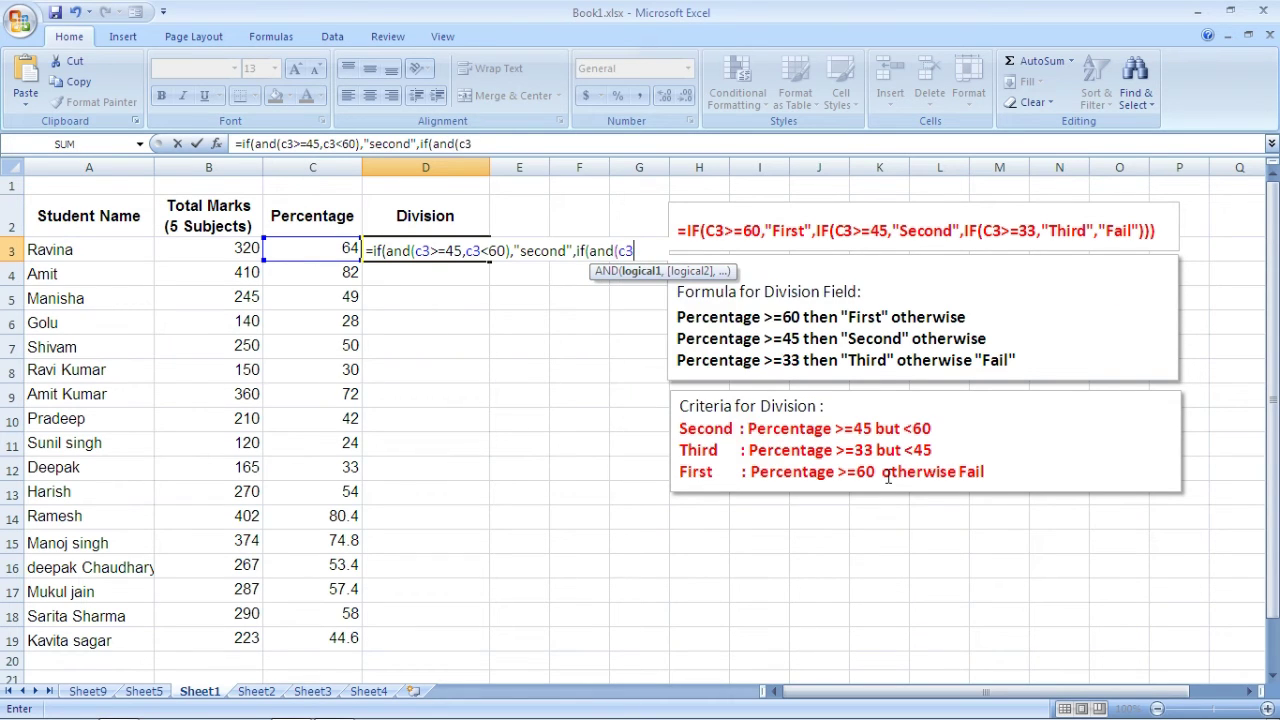
type(">=33,")
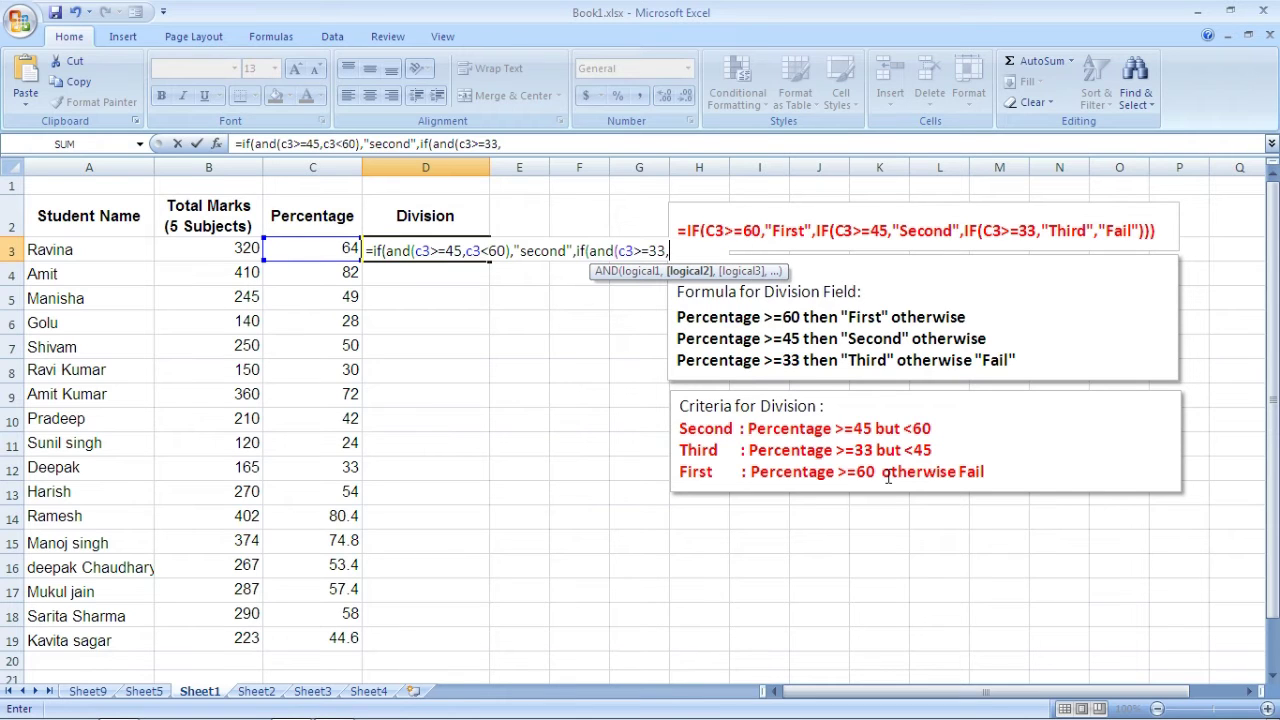
type("c3<45),")
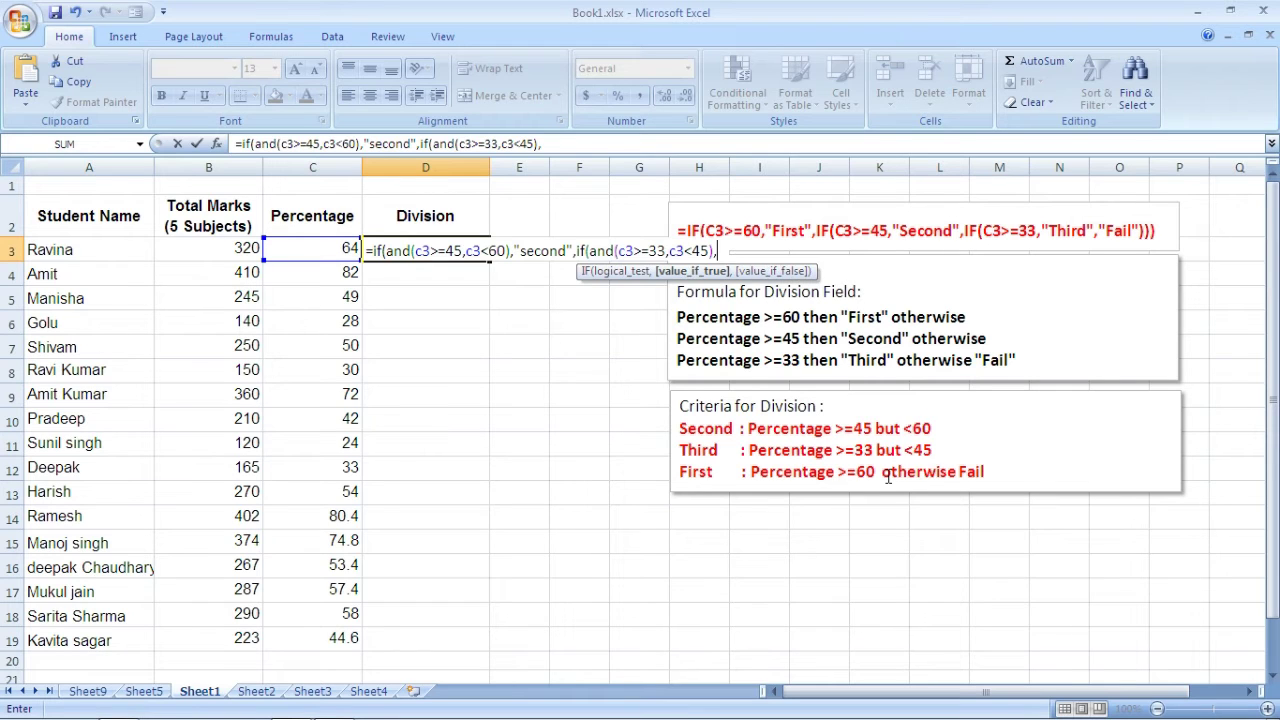
type("\"Third\",")
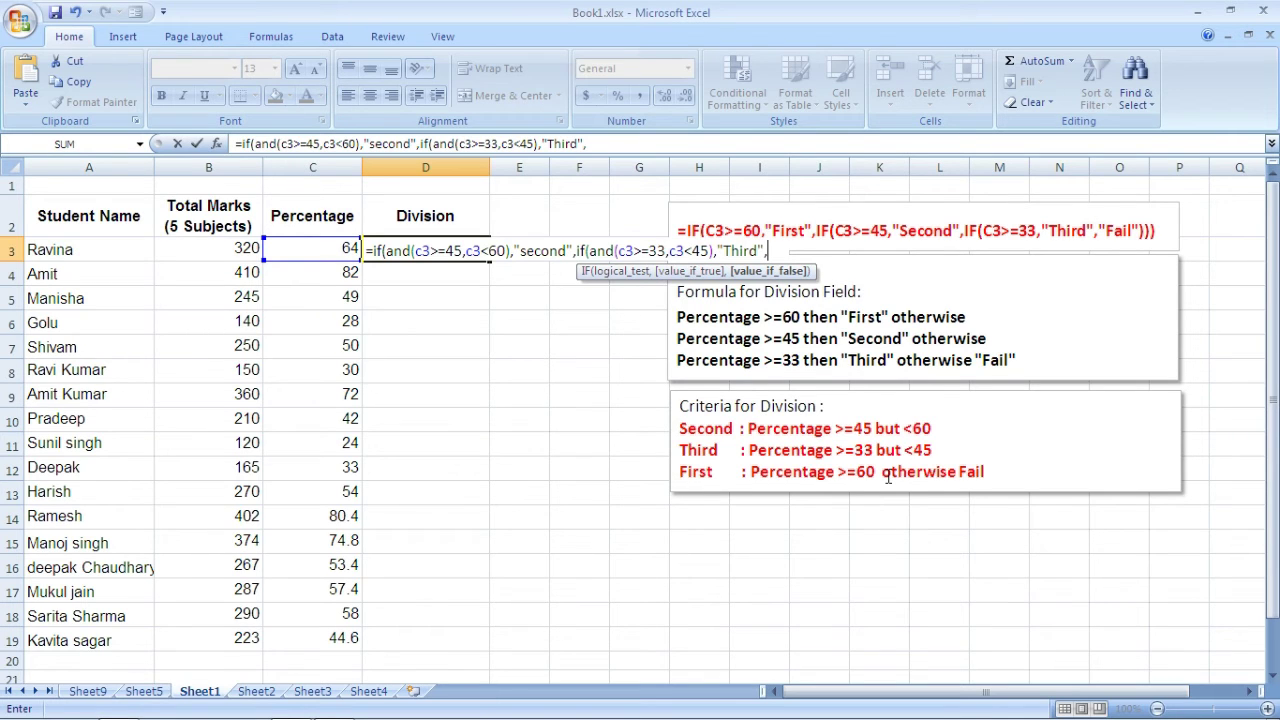
- Complete the D3 formula with a nested IF returning "First" for c3>=60 and otherwise "Fail", and enter it
type("if(")
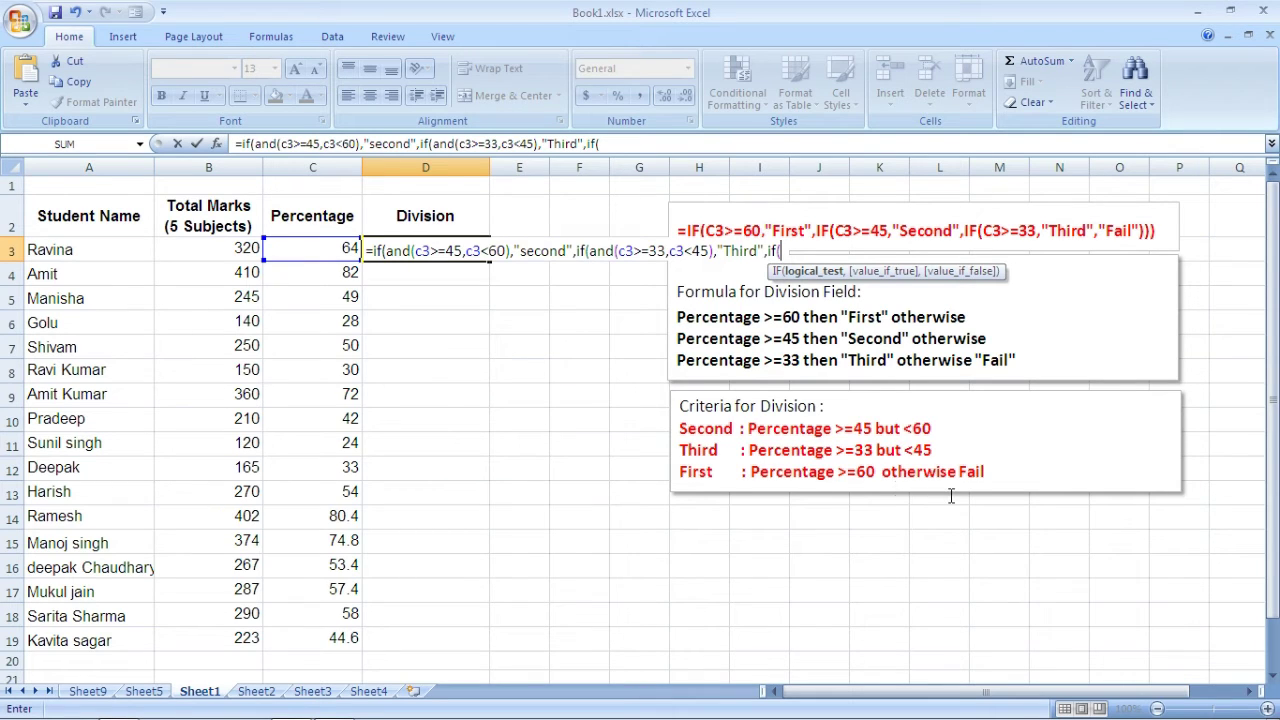
type("c3>=60,\"F")
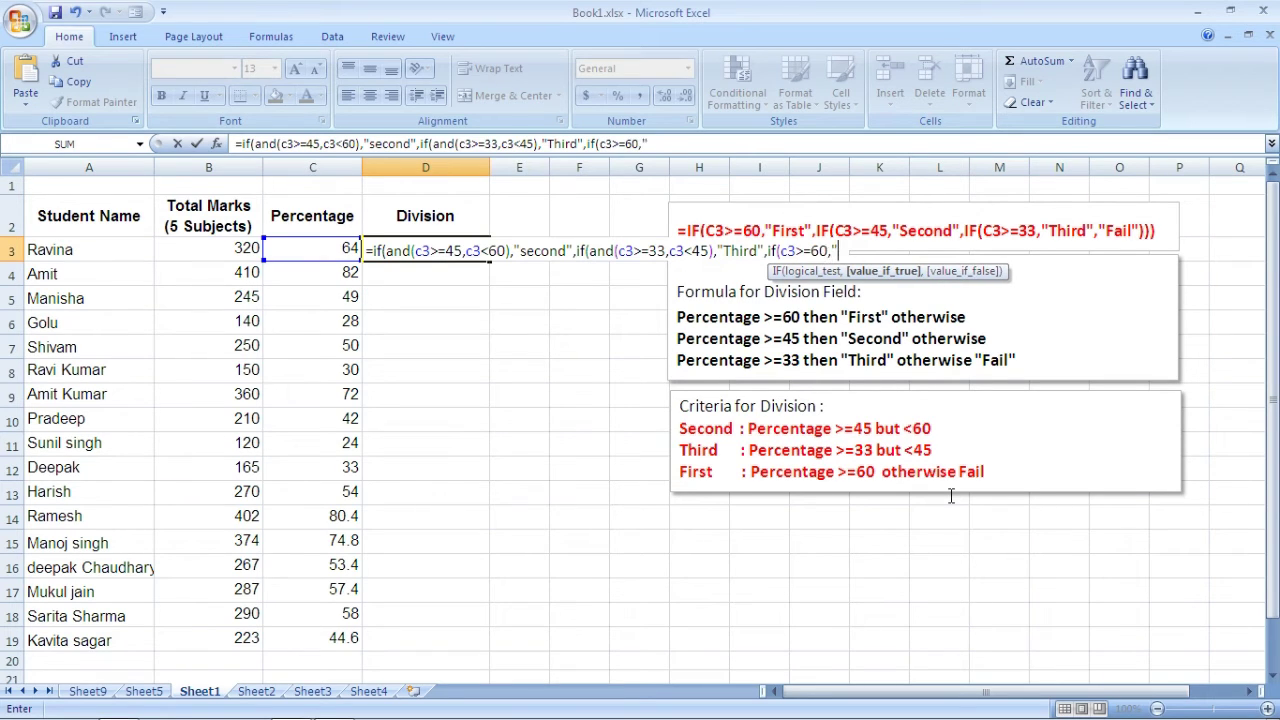
type("irst\",")
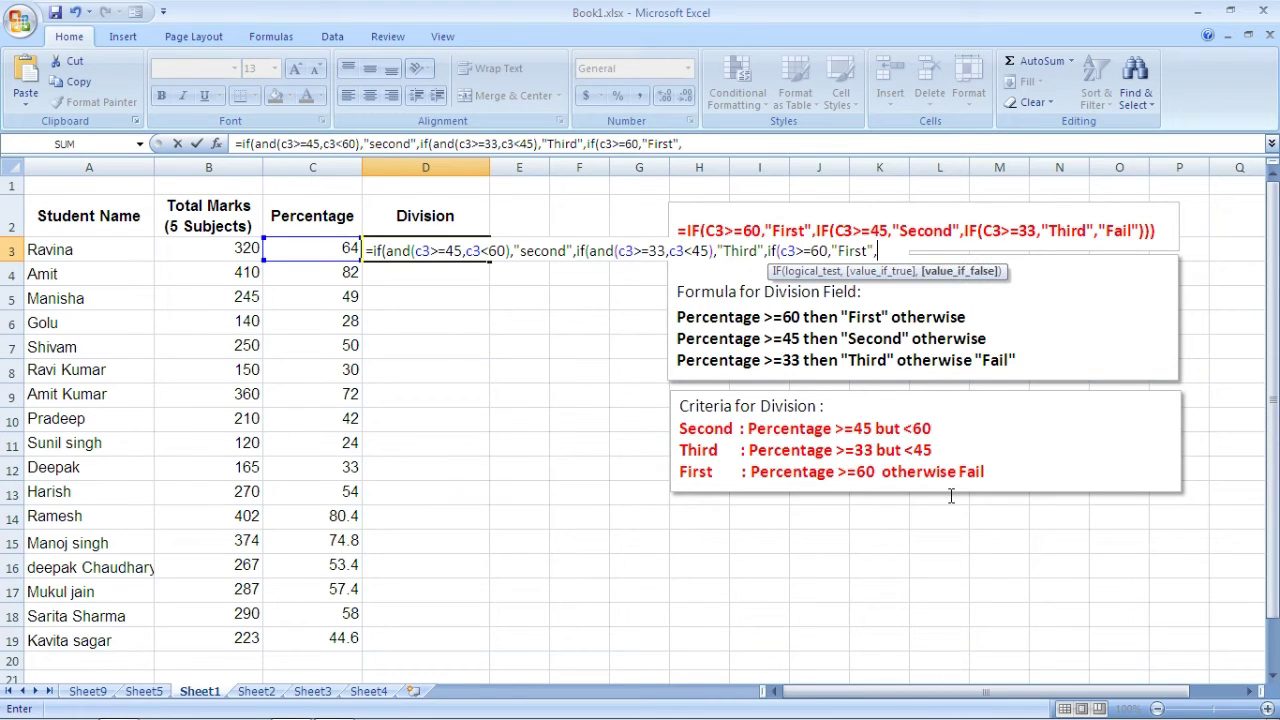
type("\"Fail\"))")
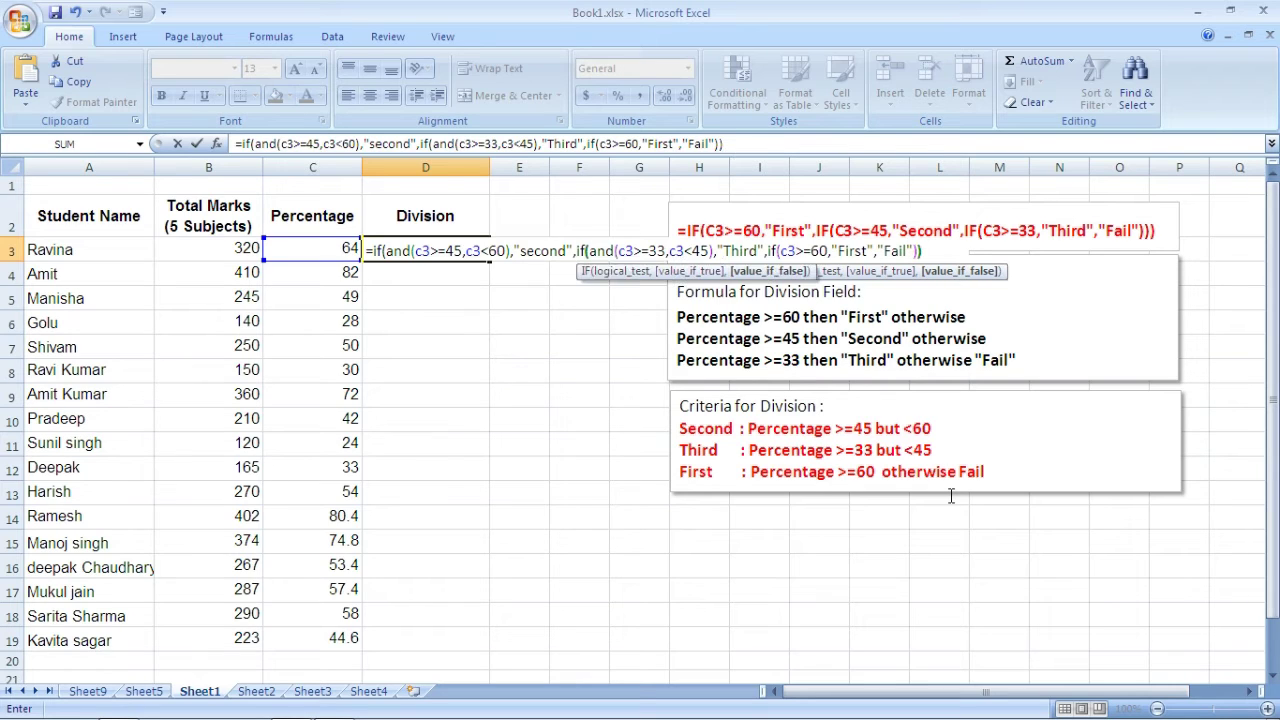
type(")")
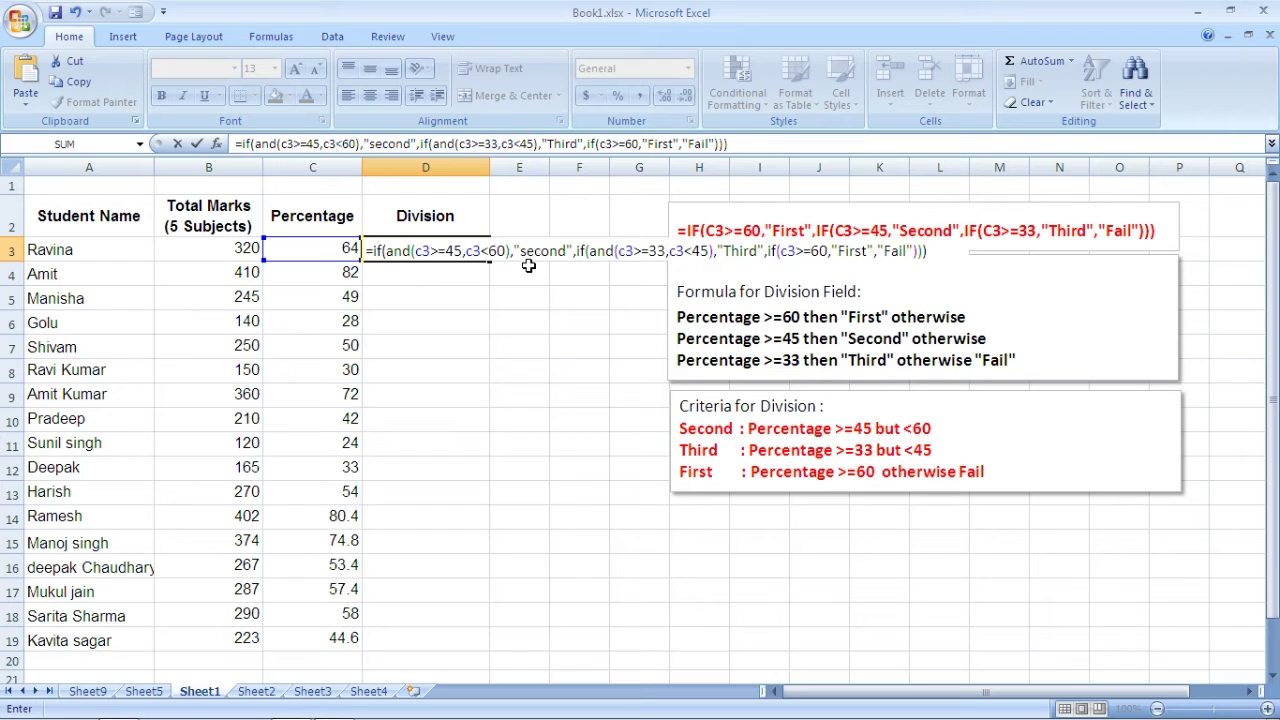
key("Return")
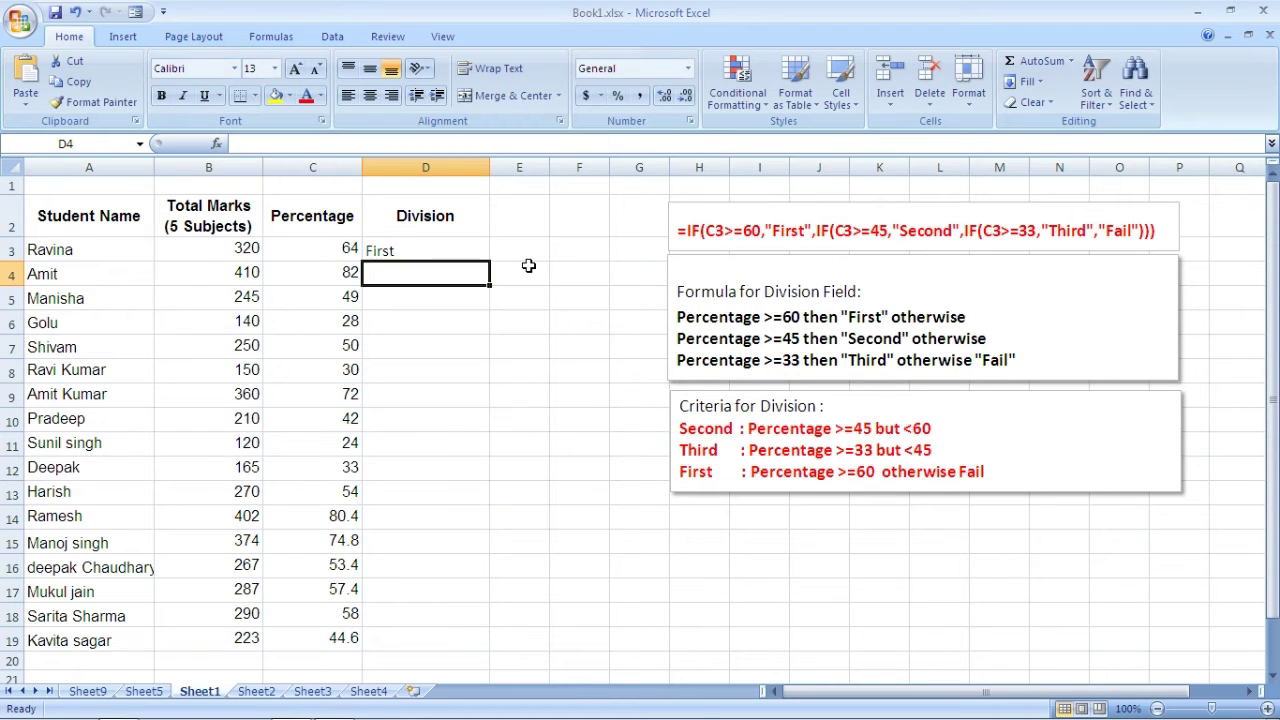
- Fill the AND-based Division formula from D3 down to D19
left_click(412, 250)
left_click_drag(489, 261, 471, 644)
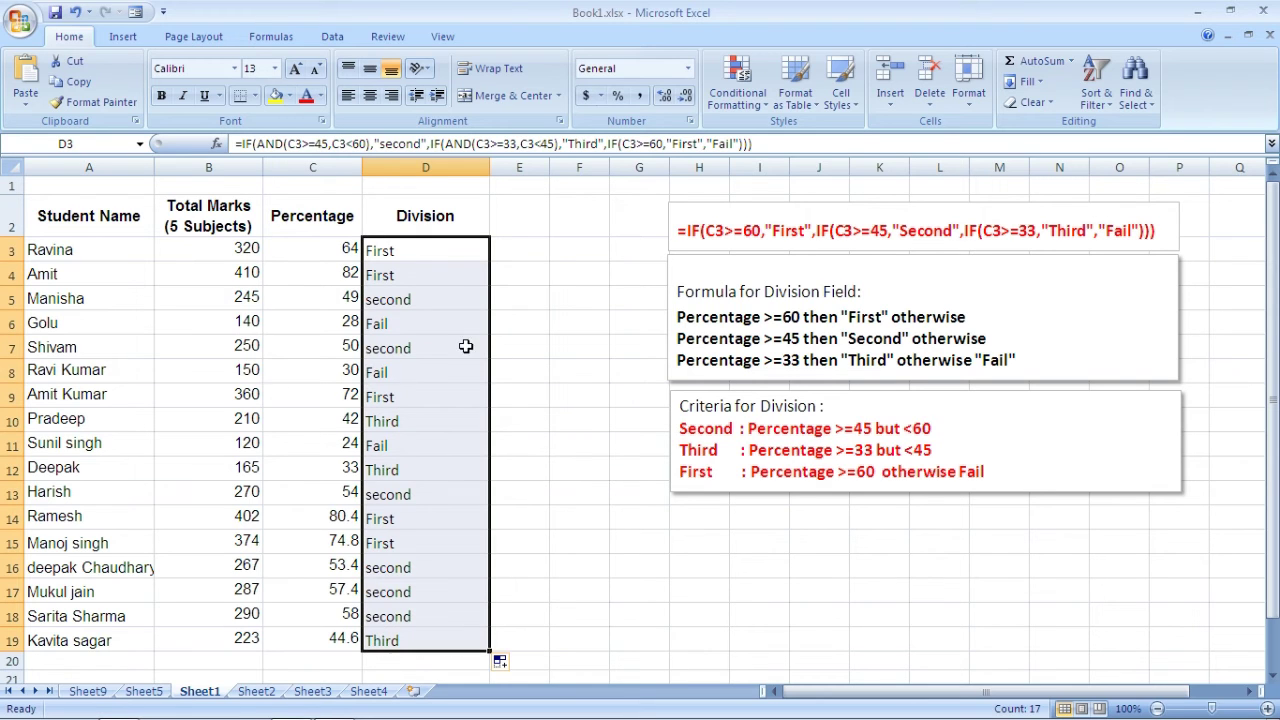
left_click(435, 250)
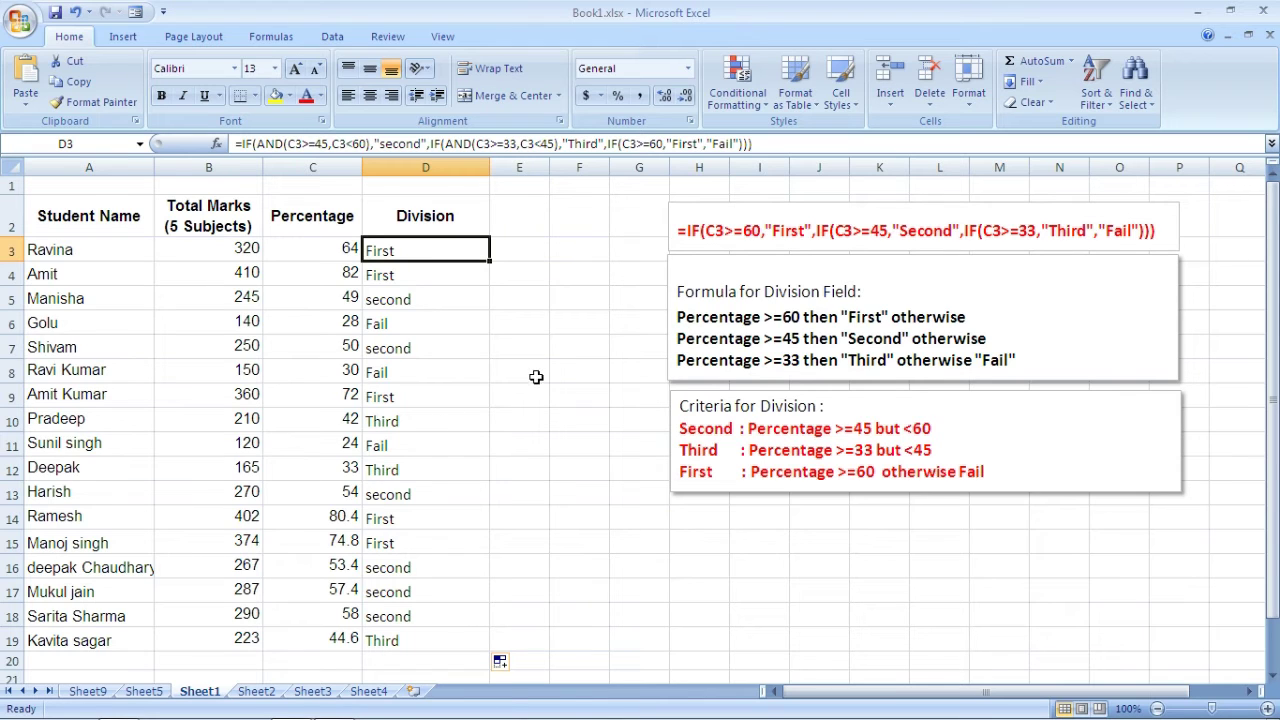
- On Sheet2, turn off text wrapping for the first Remark cell, B3
left_click(262, 692)
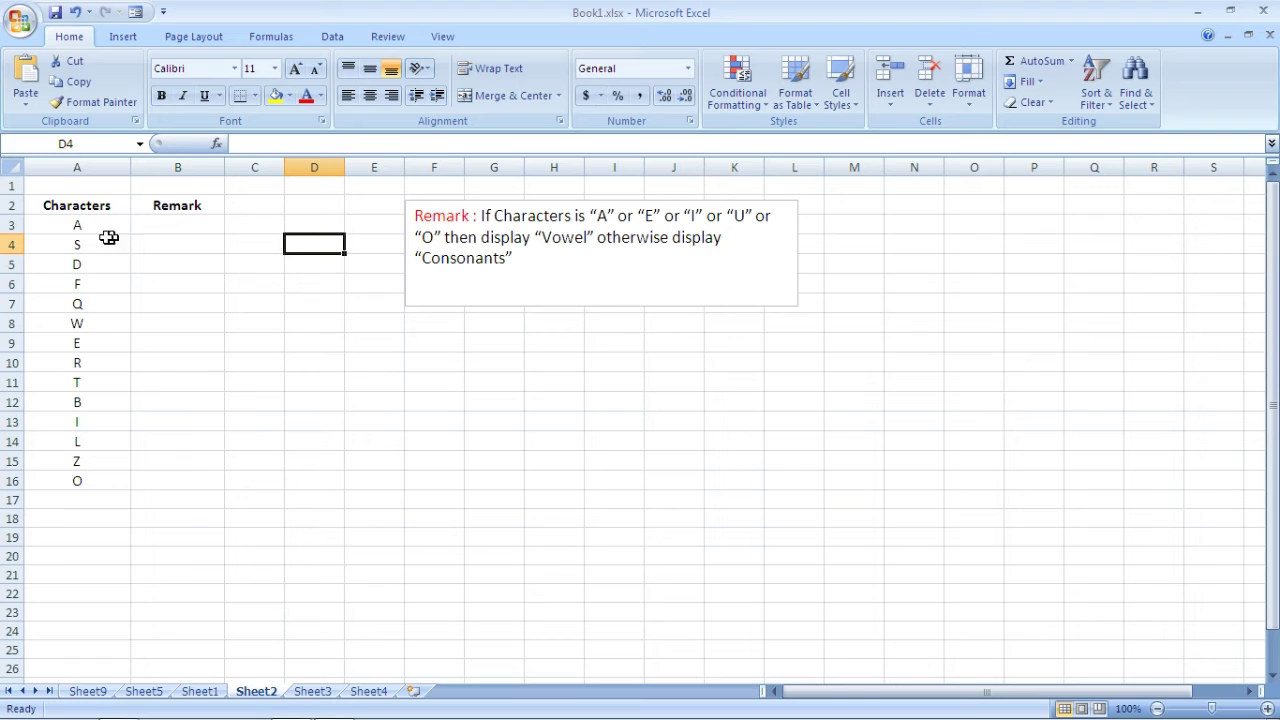
left_click(148, 226)
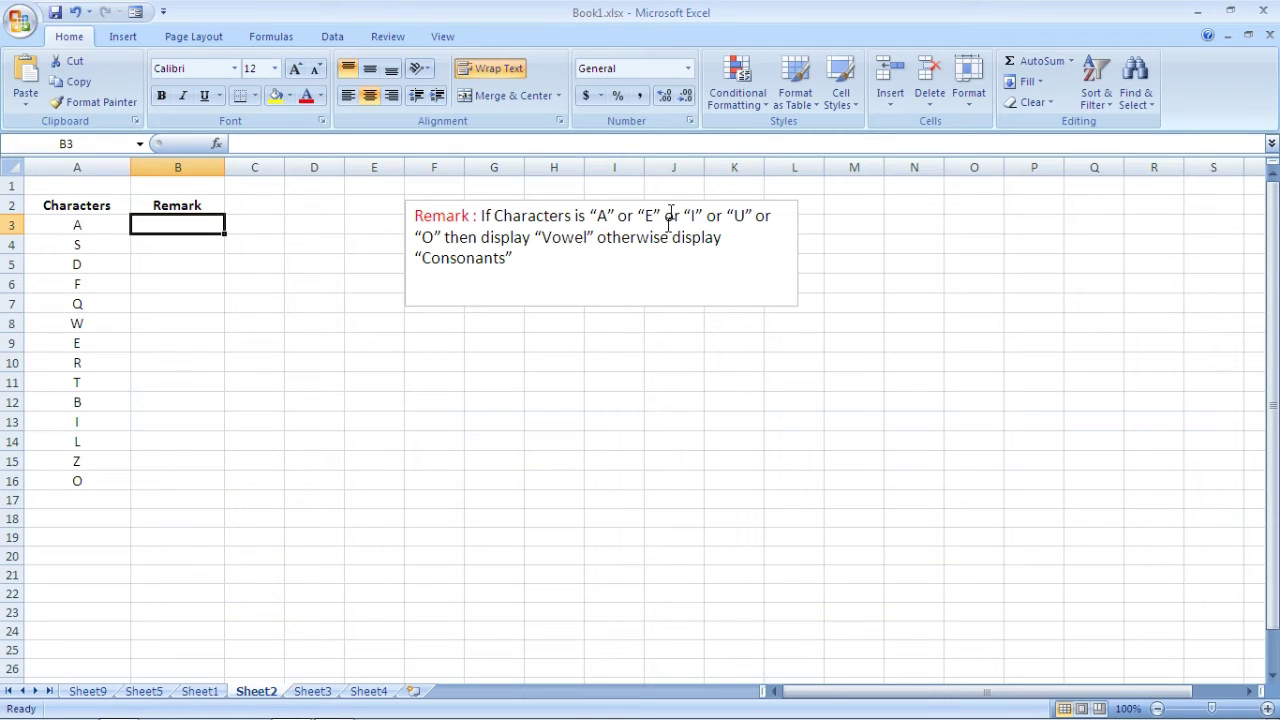
left_click(495, 68)
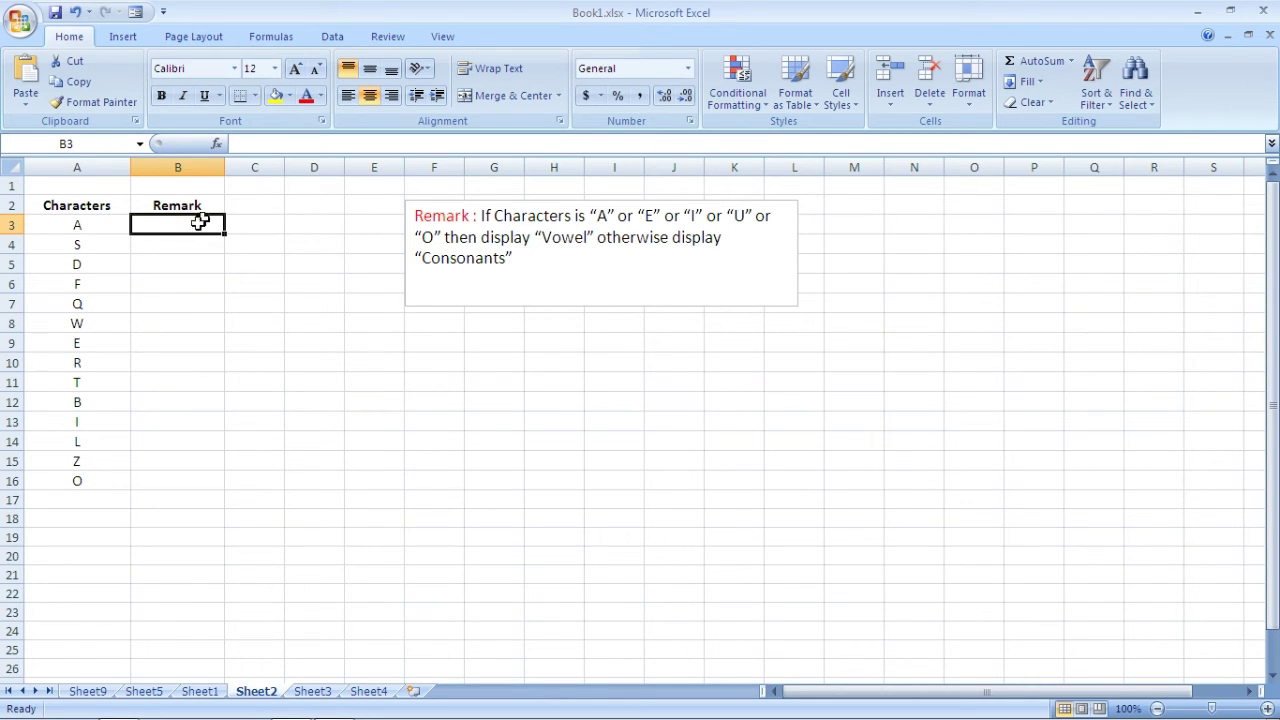
- Start a formula in B3 with an IF whose OR test has a3="A" as its first condition
type("=")
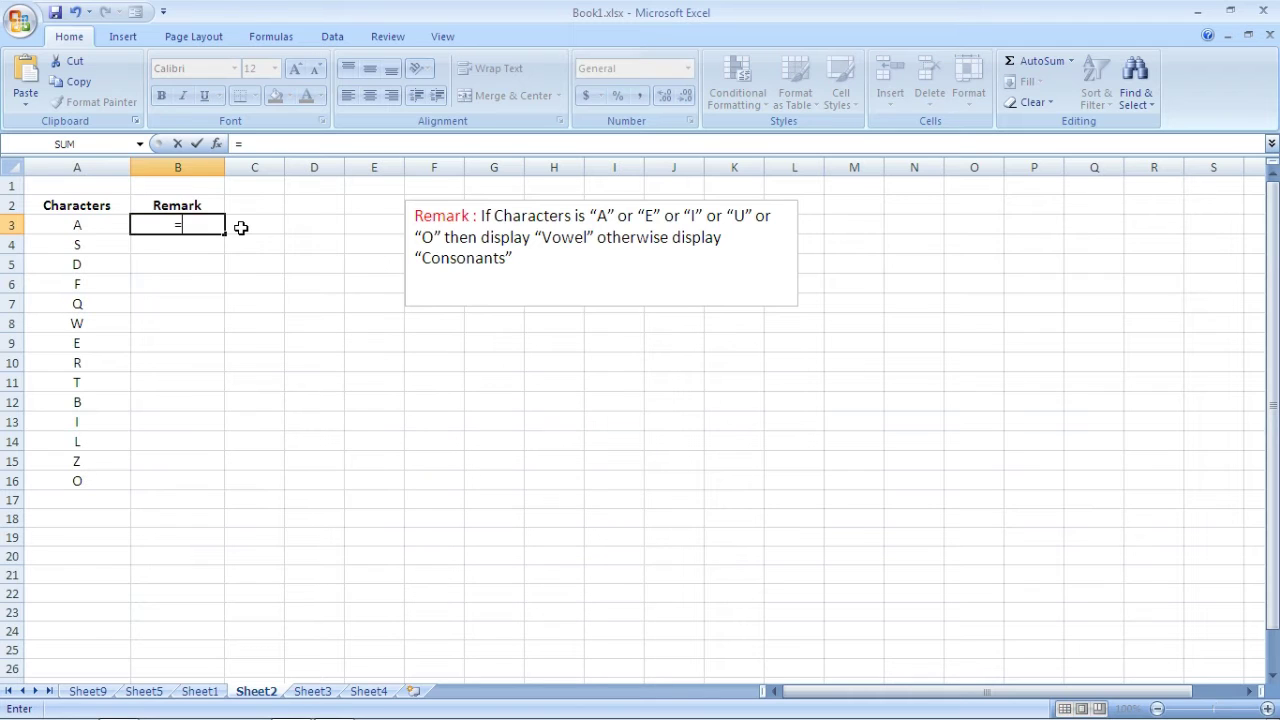
type("if")
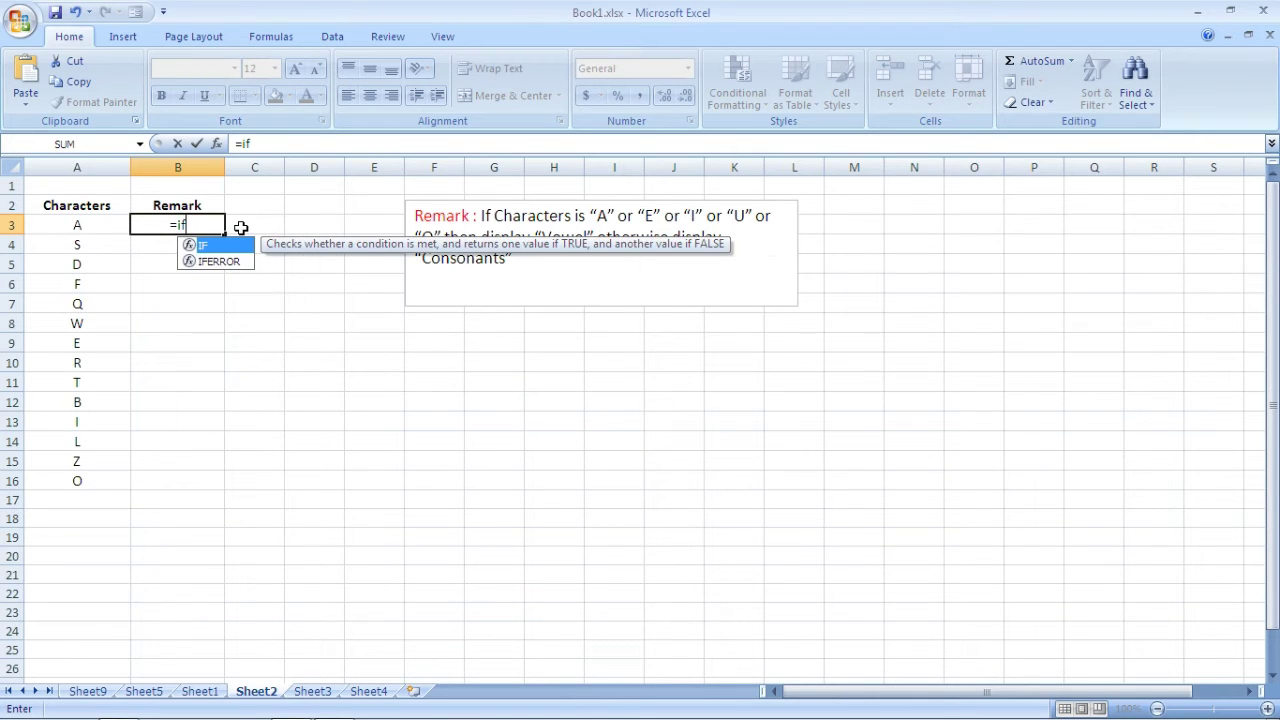
type("(o")
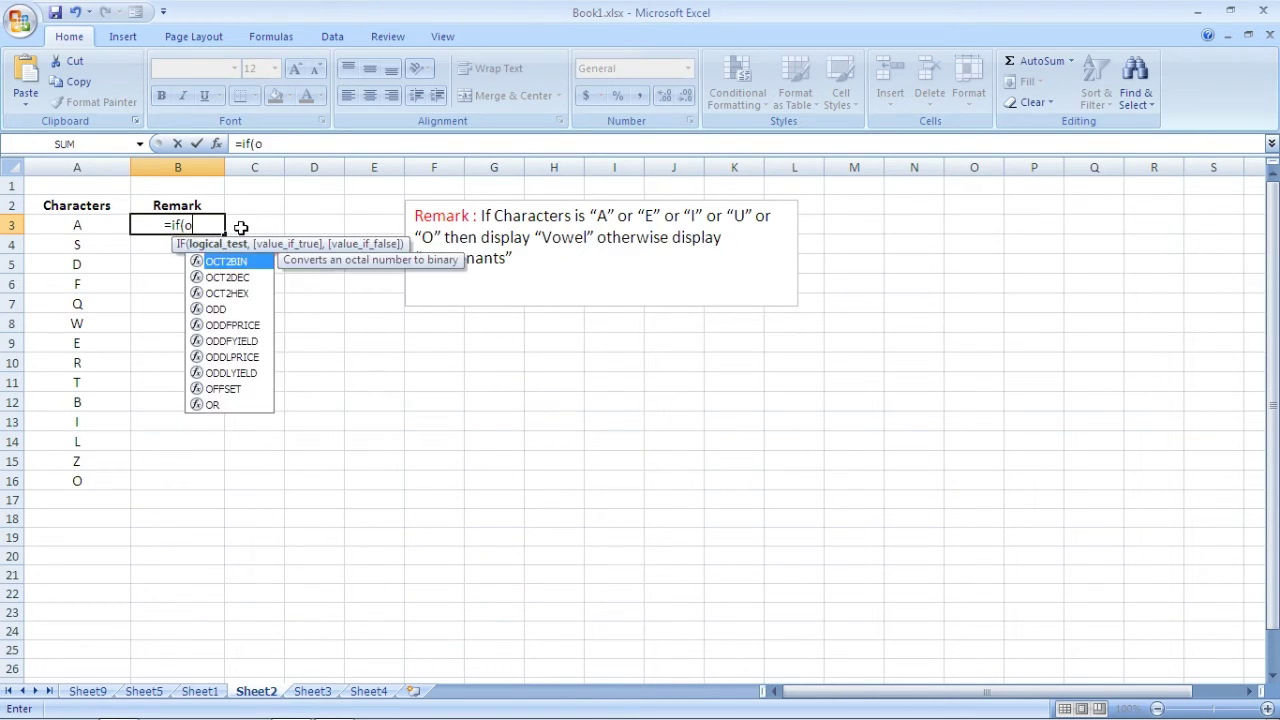
type("r(")
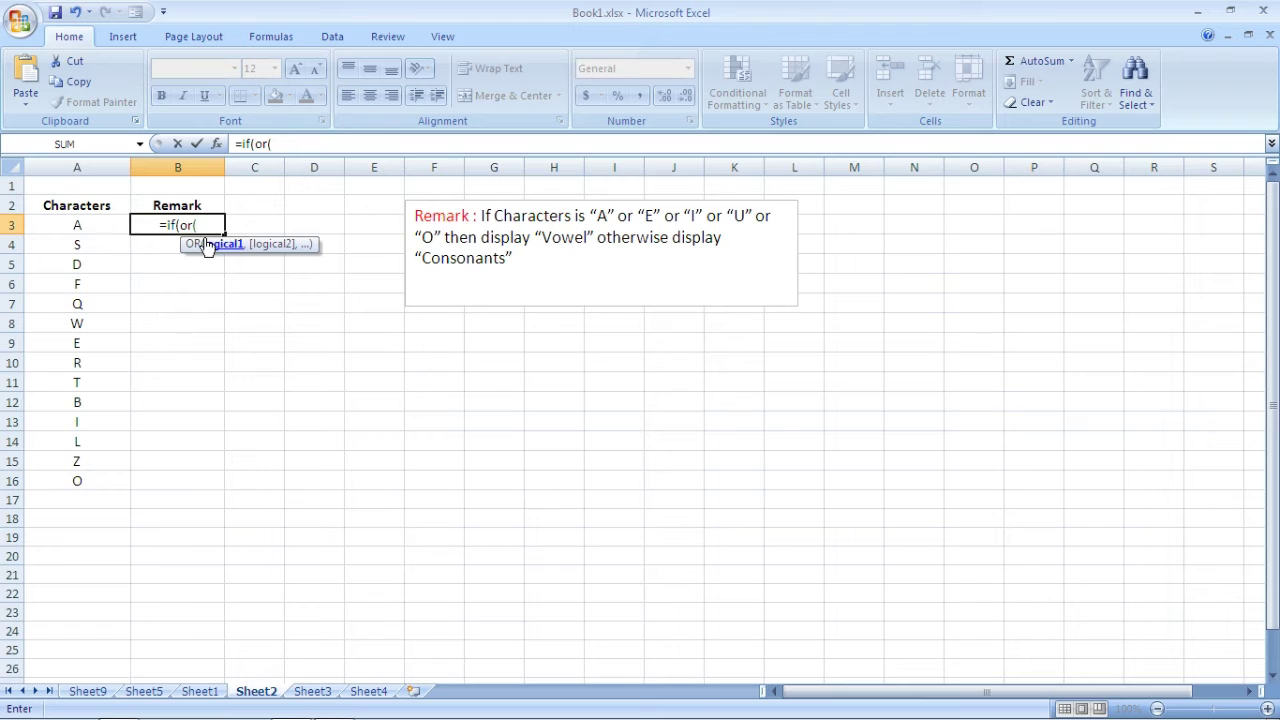
type("a3")
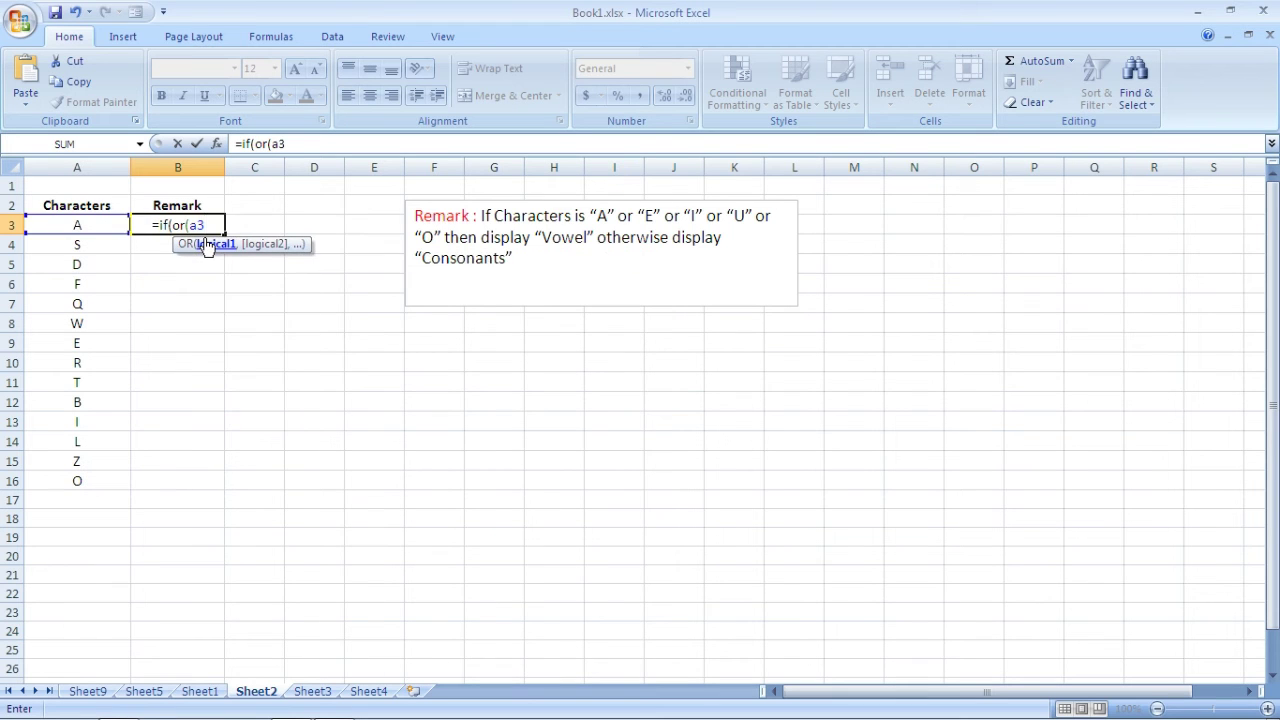
type("=\"")
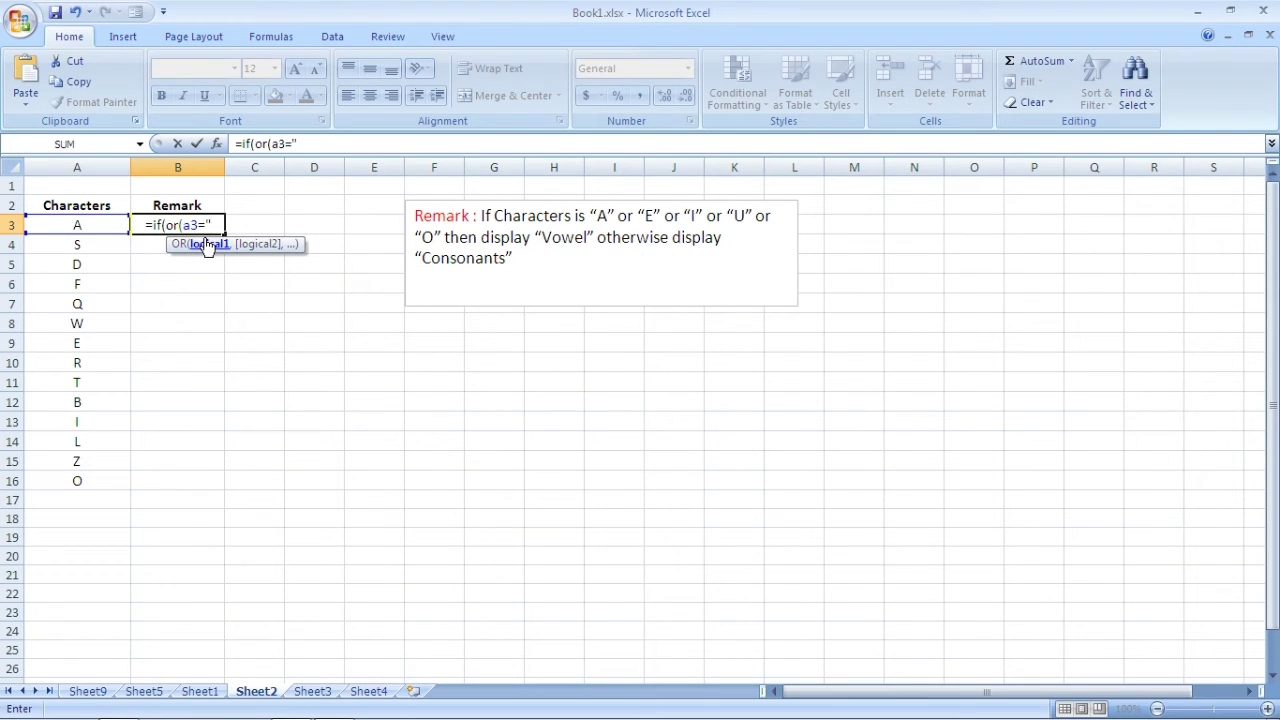
type("A\"")
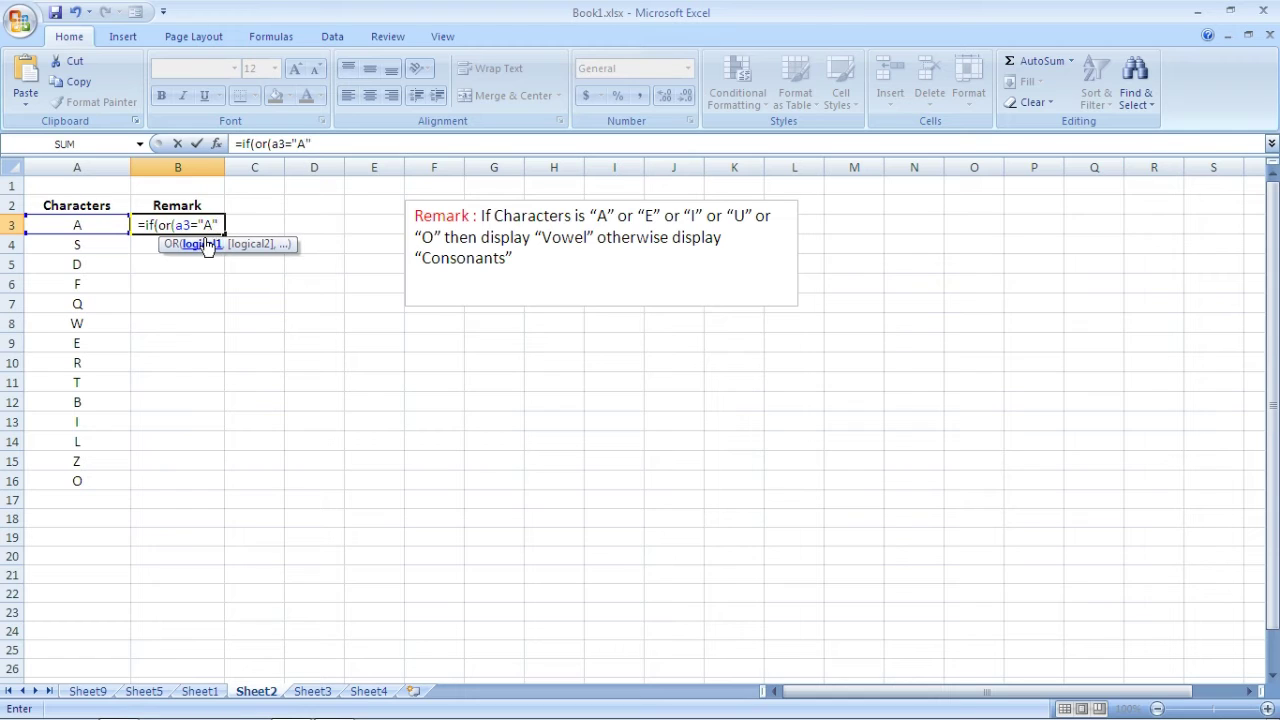
type(",")
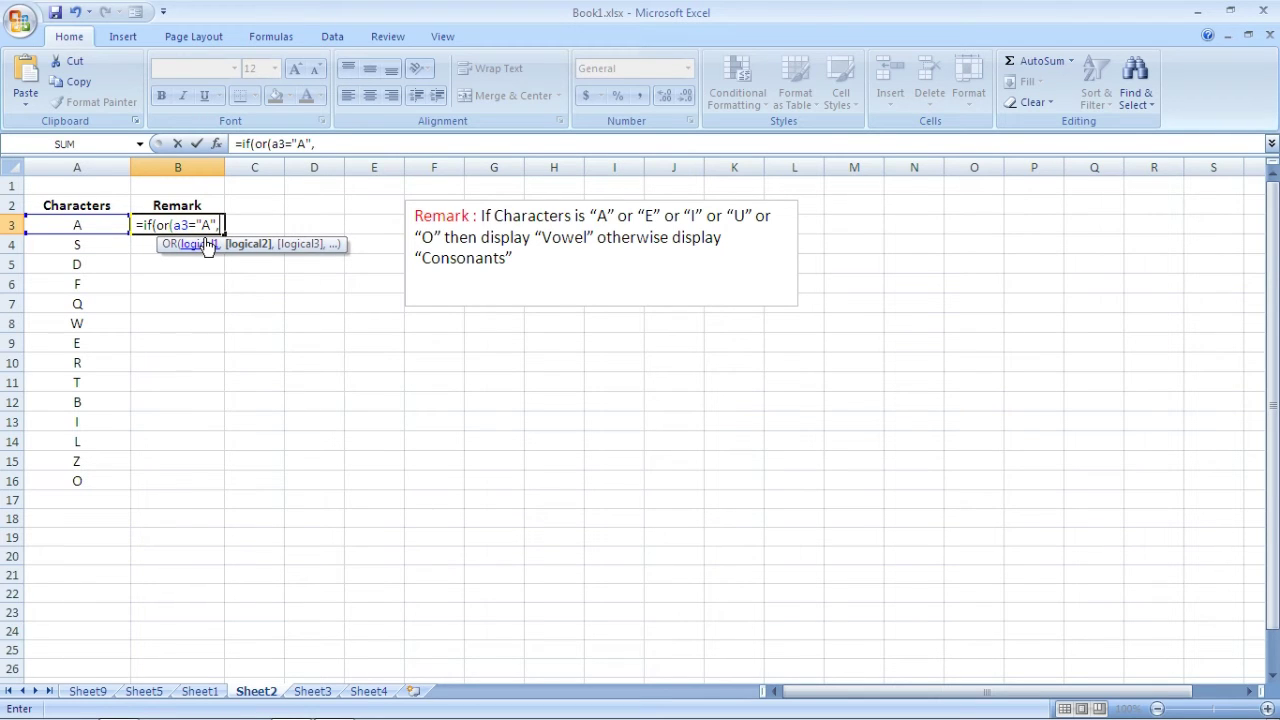
- Add a3="E" and a3="I" as the second and third conditions of the OR test in B3
type("a3")
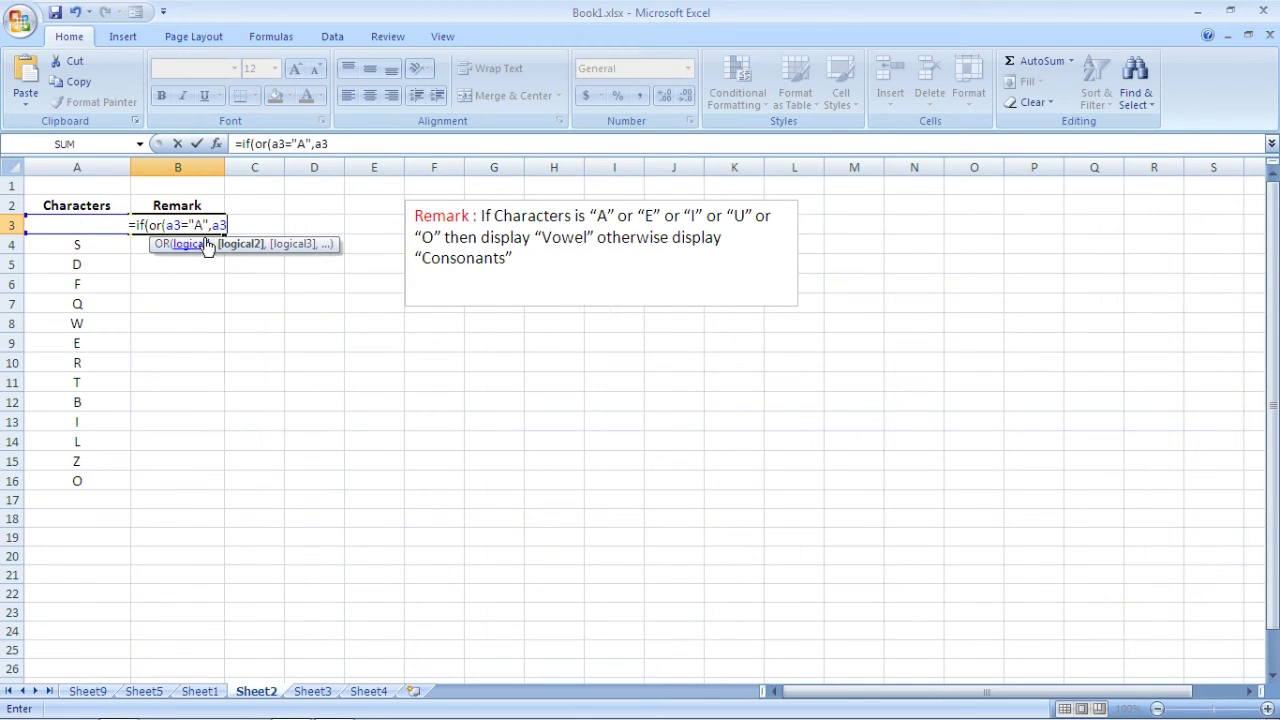
type("=")
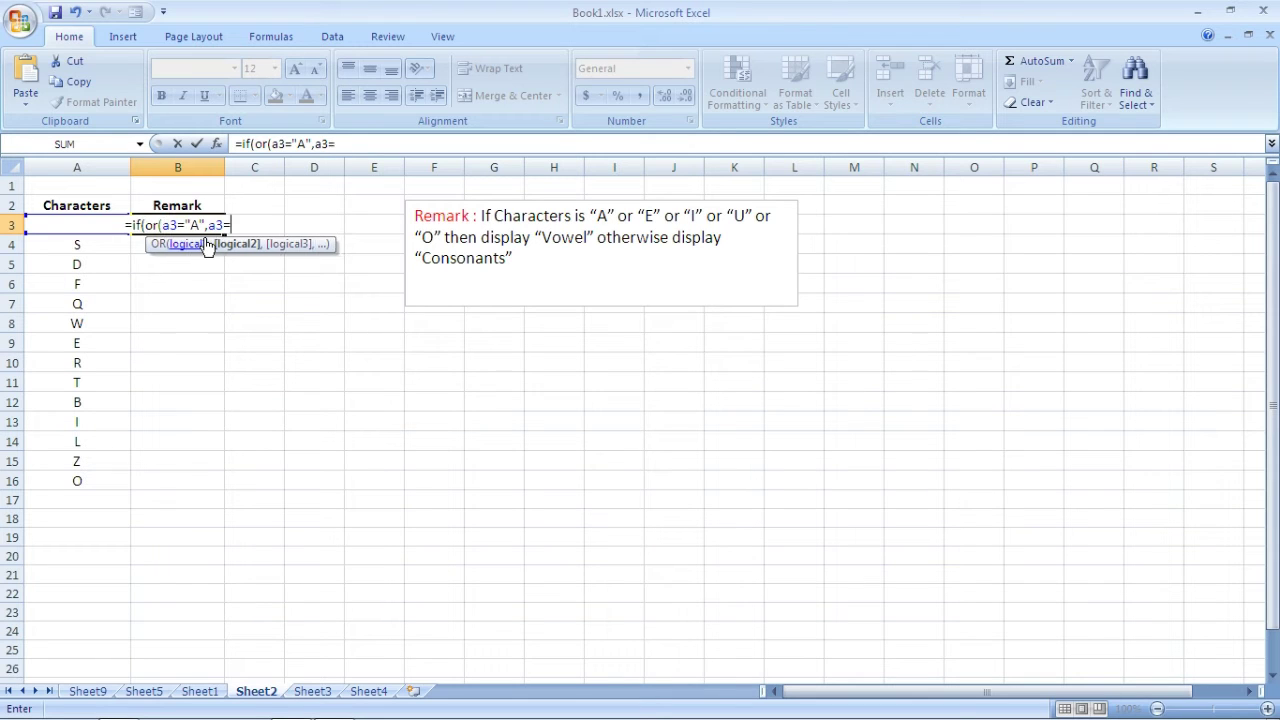
type("\"E\"")
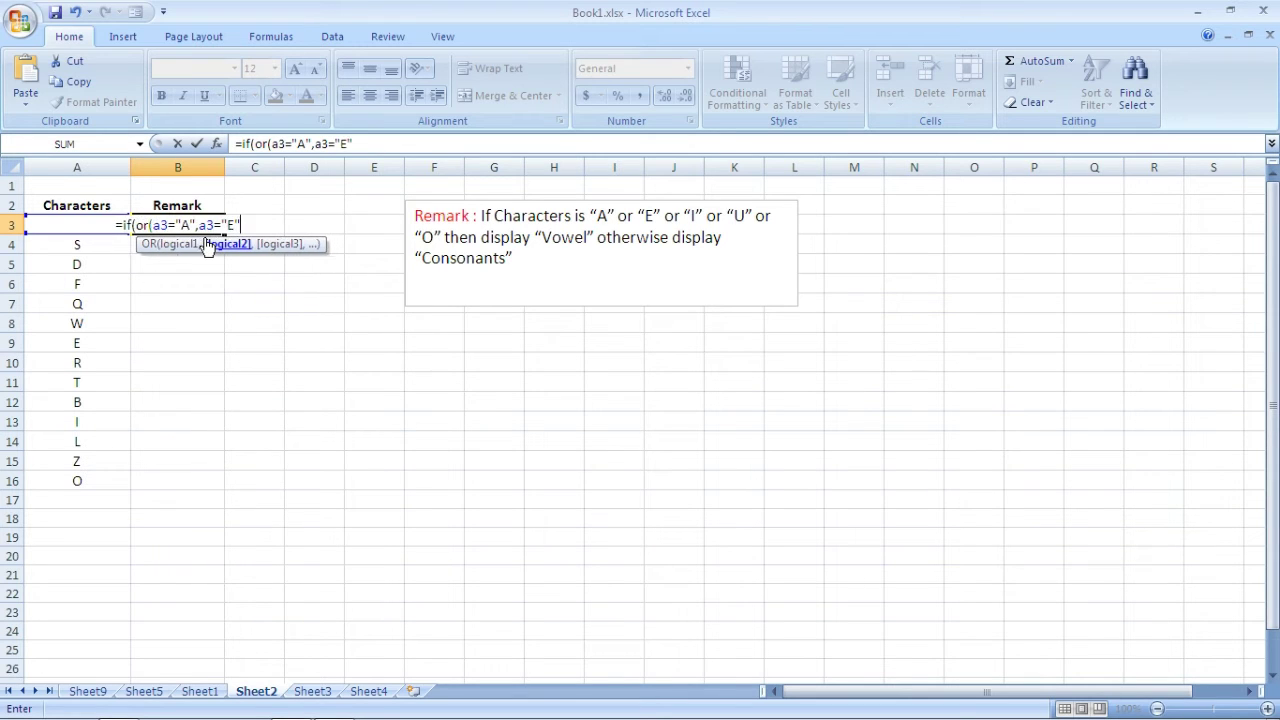
type(",")
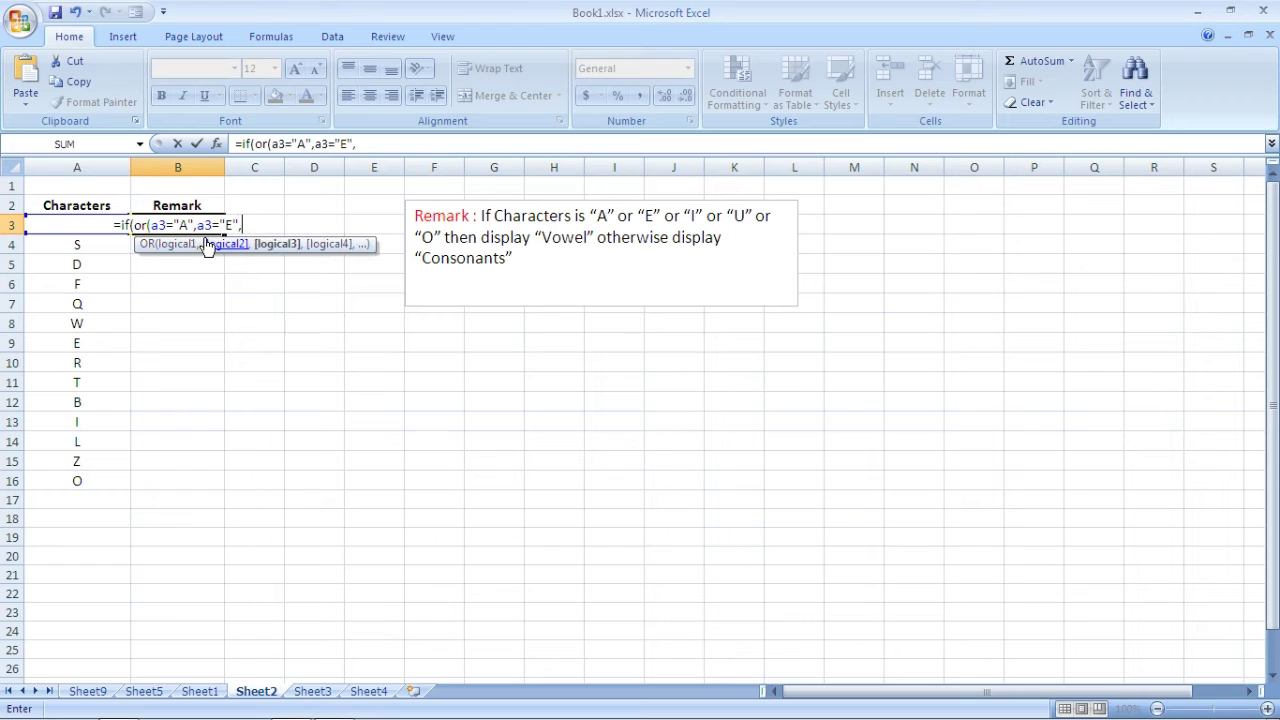
type("a3")
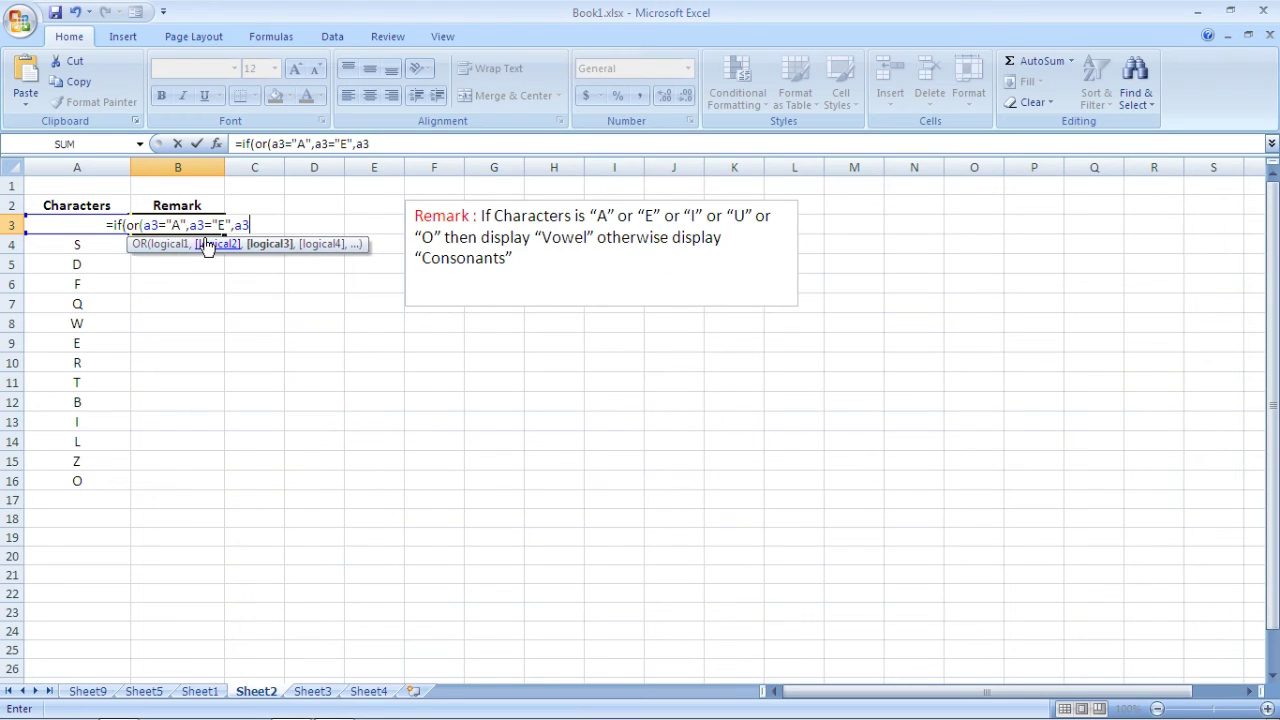
type("=")
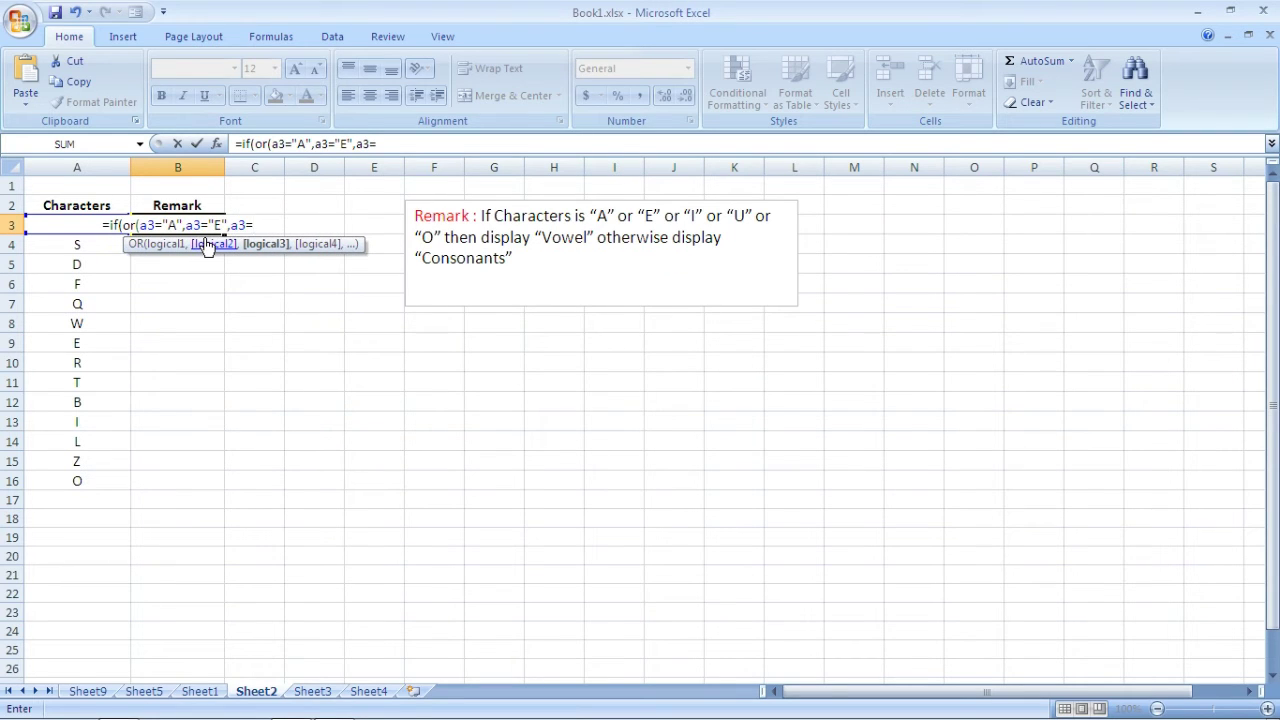
type("\"I")
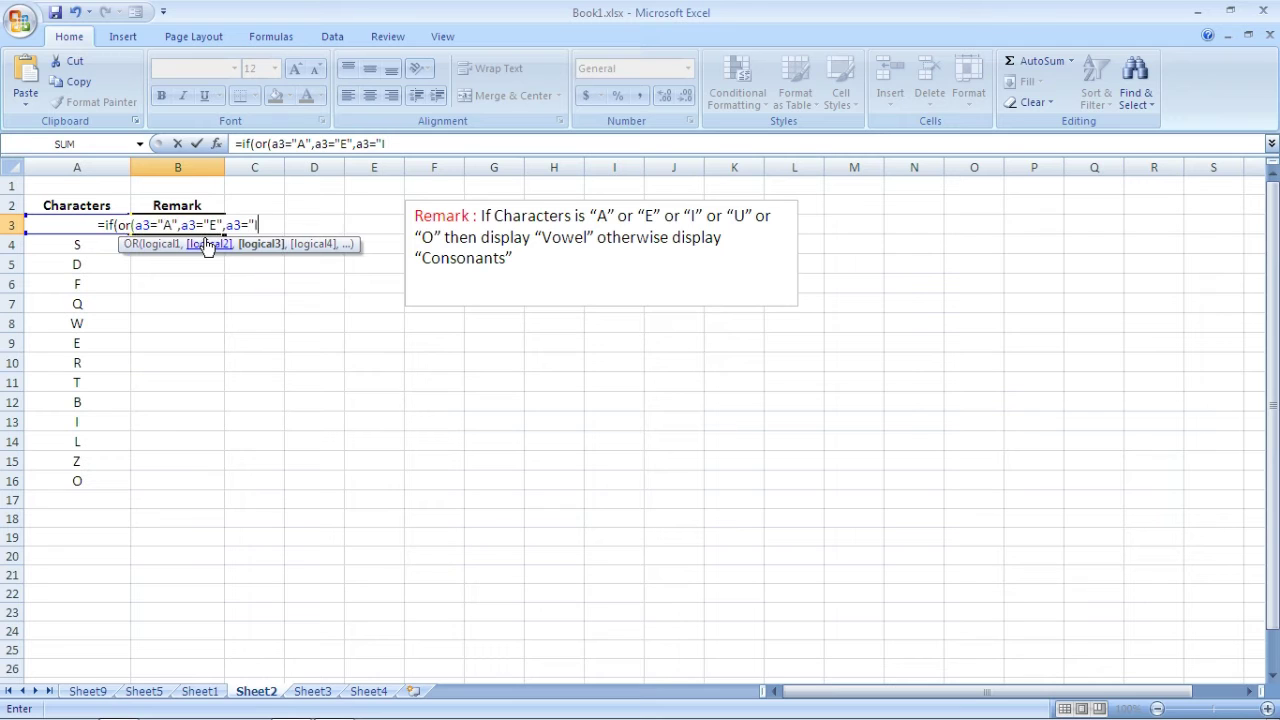
type("\"")
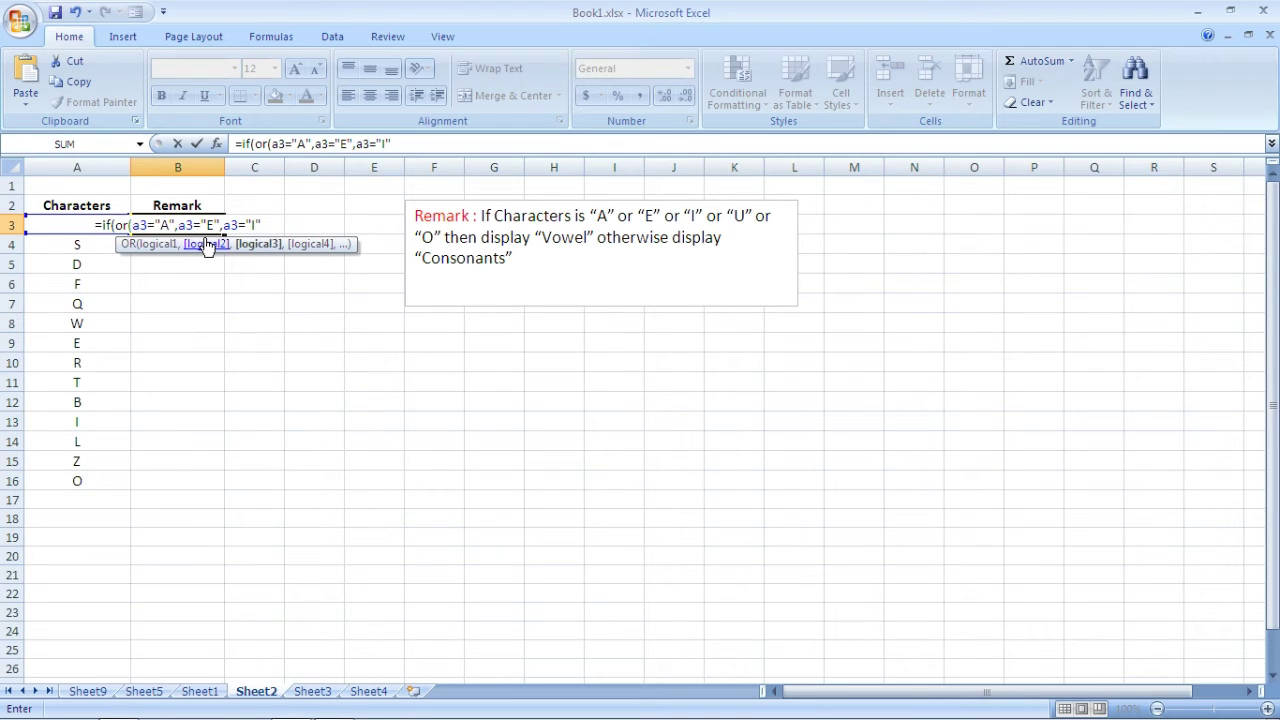
type(",")
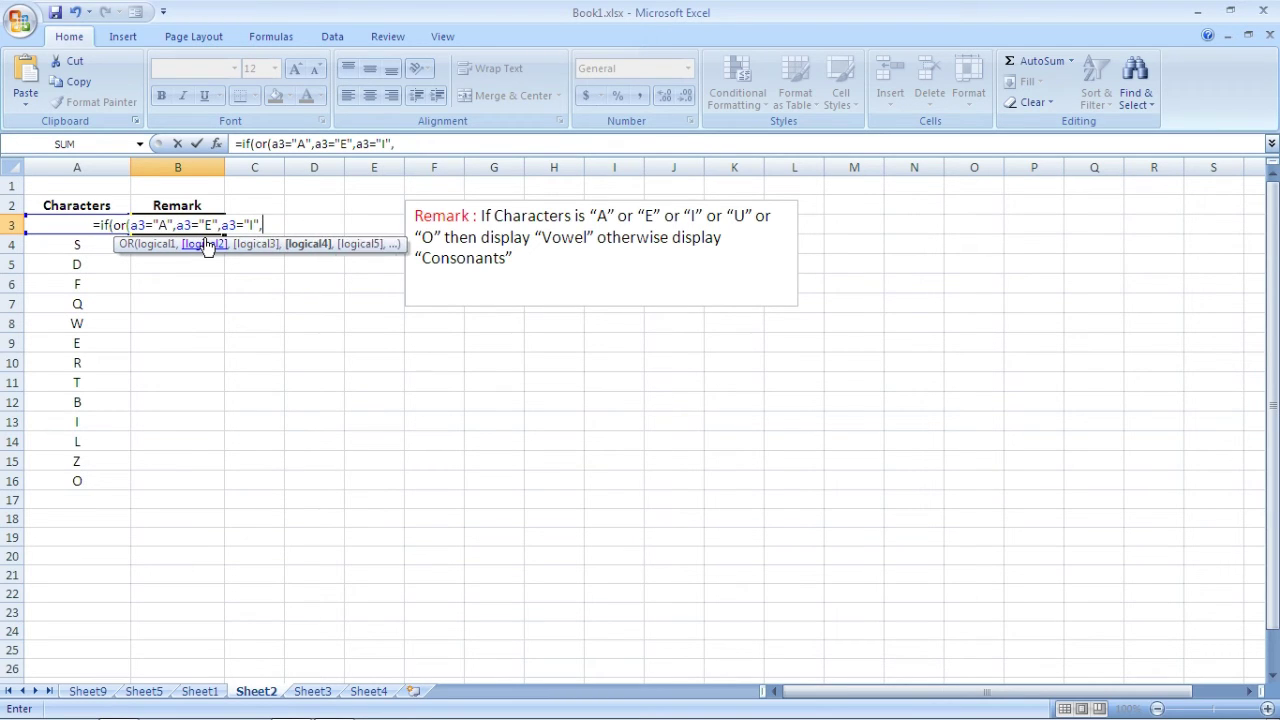
- Add the conditions a3="U" and a3="O" to the OR test in B3 and close the OR
type("a3=")
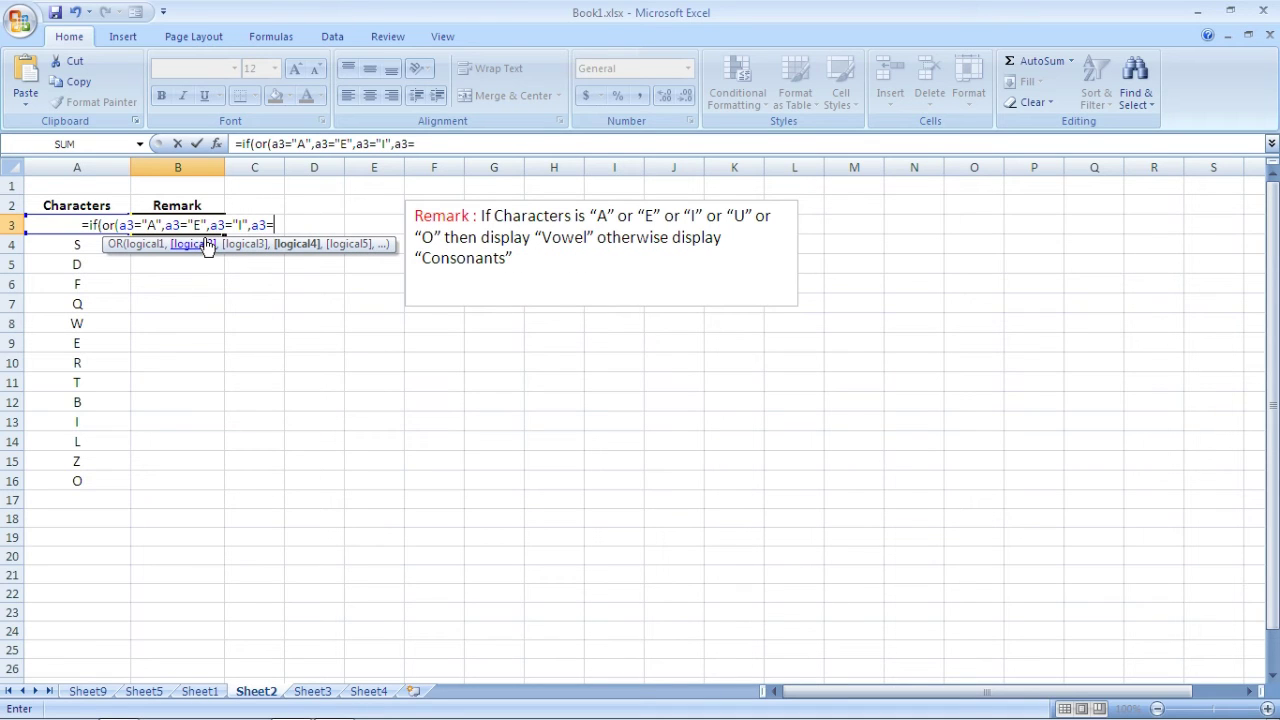
type("\"")
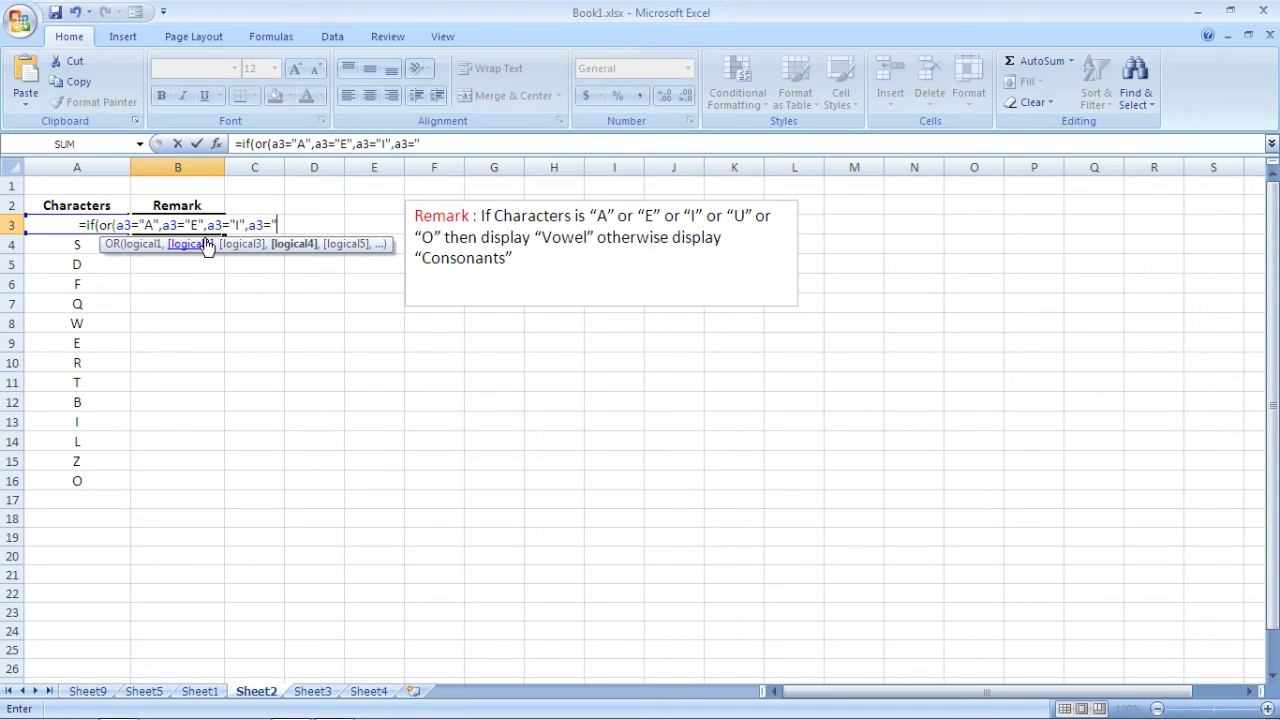
type("U\",")
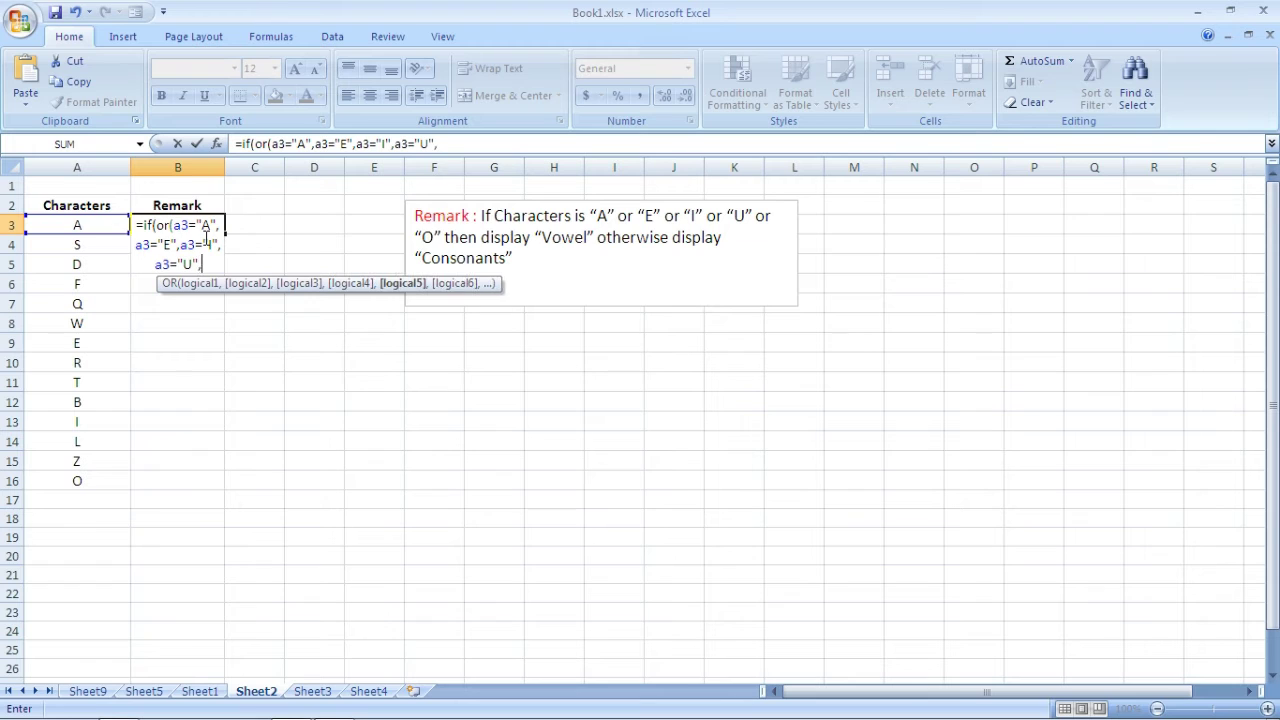
type("a")
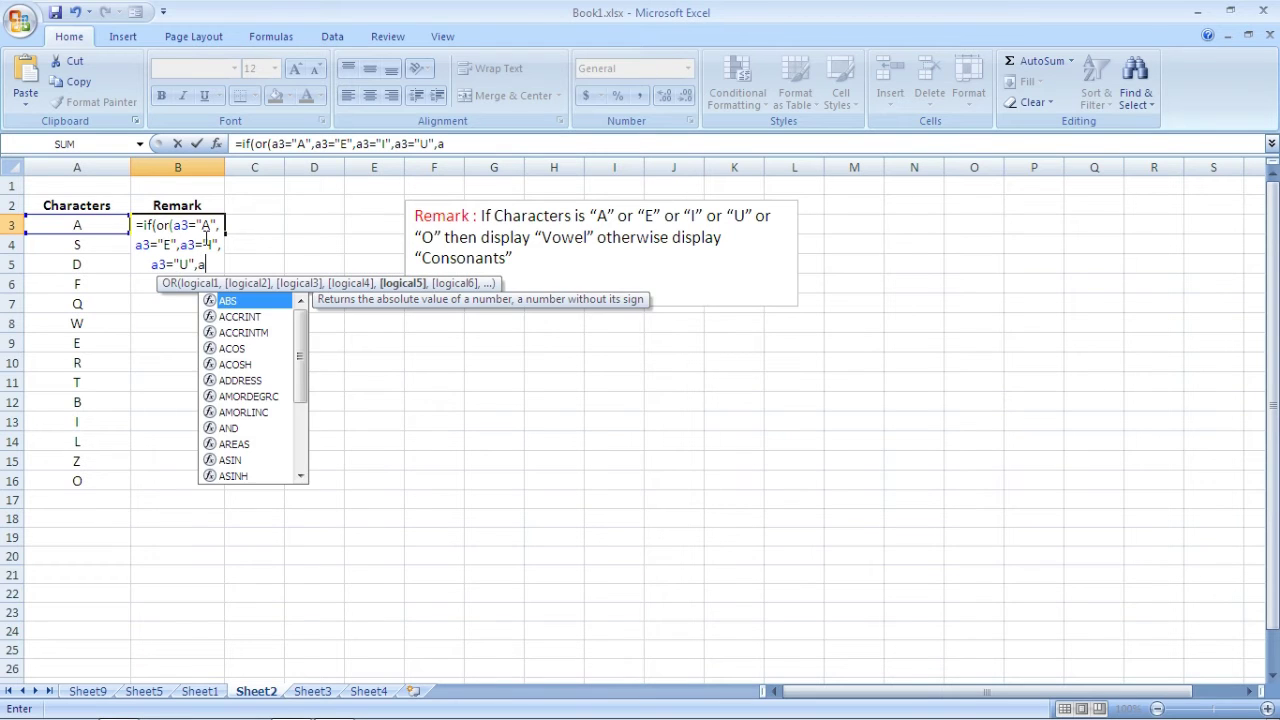
type("3=")
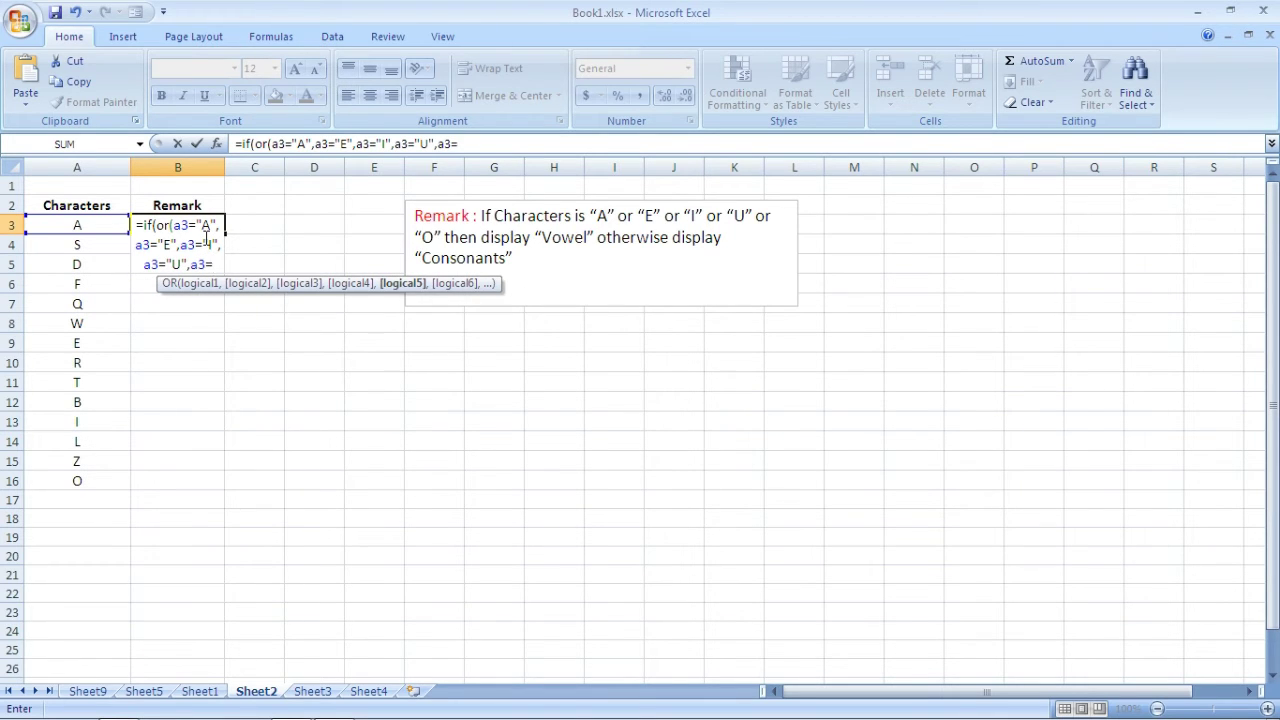
type("\"O")
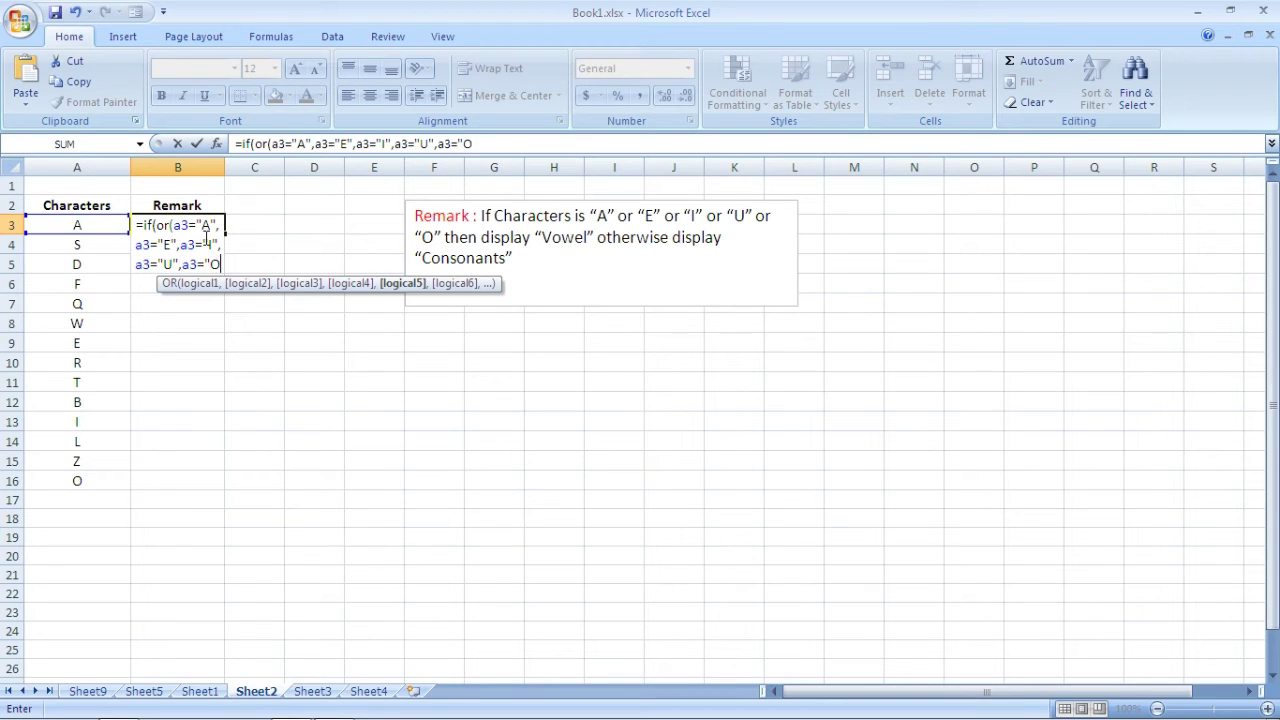
type("\"")
type(")")
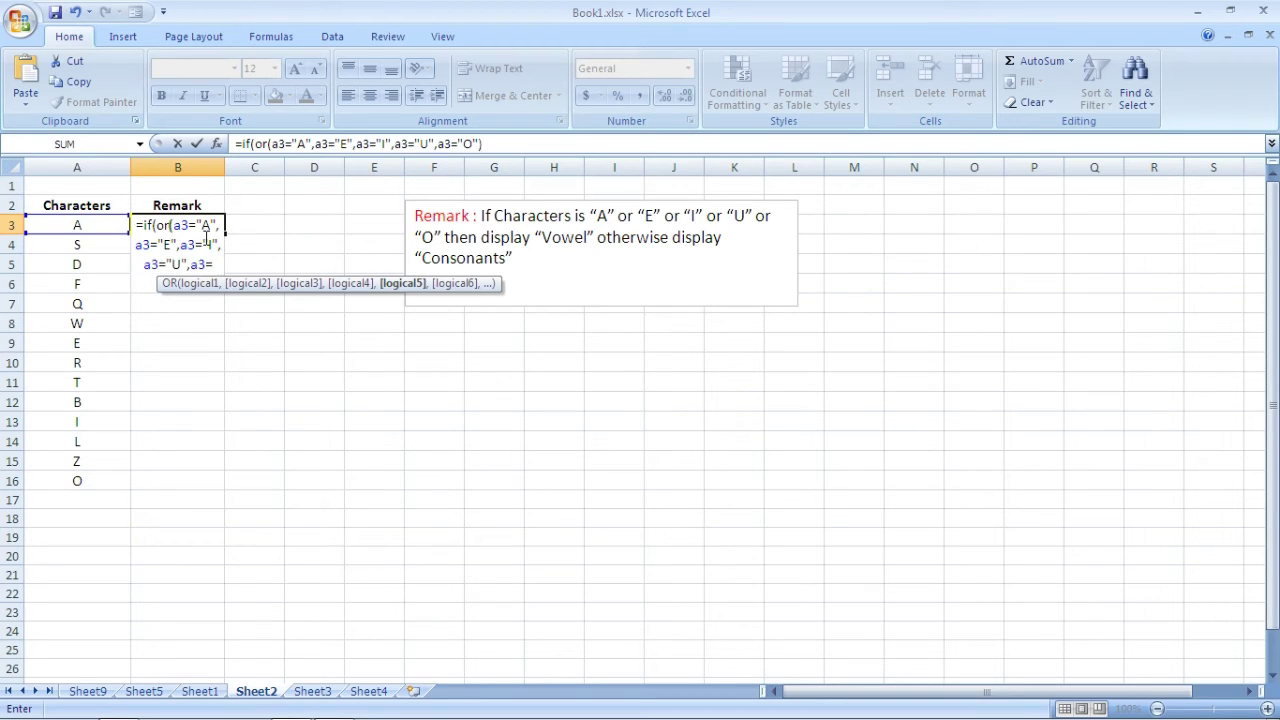
- Complete the B3 formula so it returns "Vowel" when true and "Consonant" otherwise, and enter it
type(",\"")
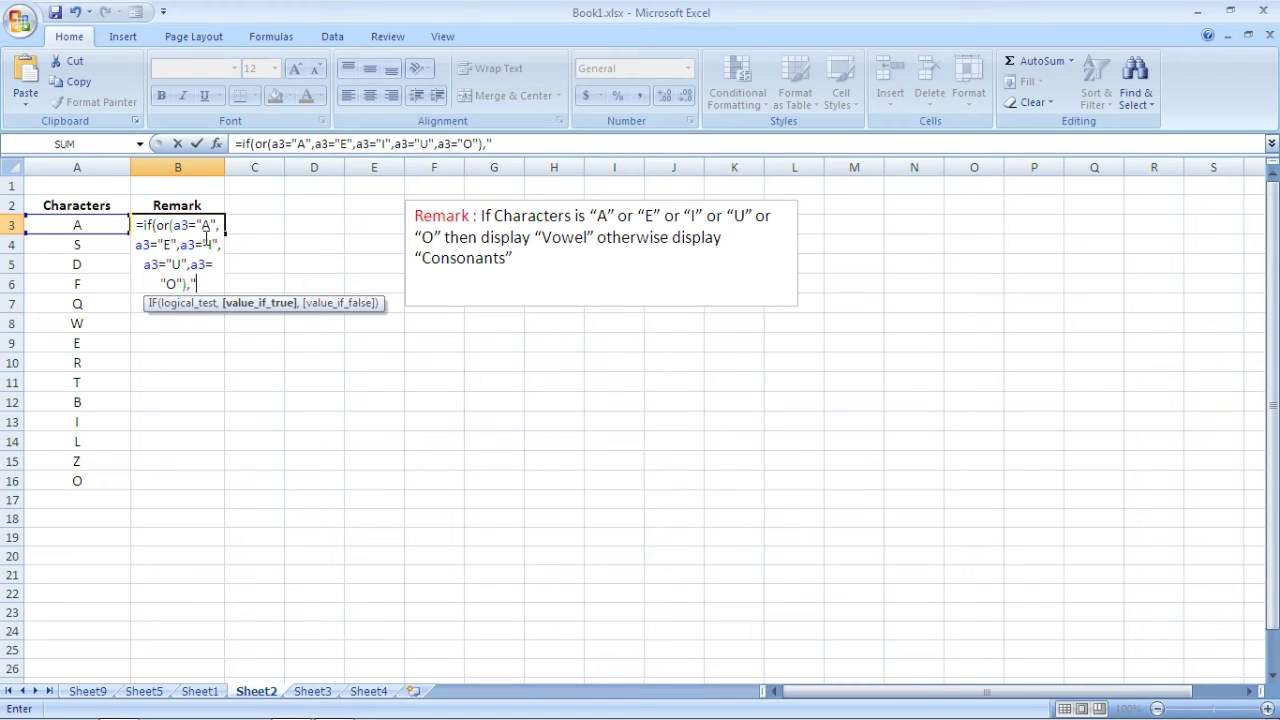
type("Vowel\"")
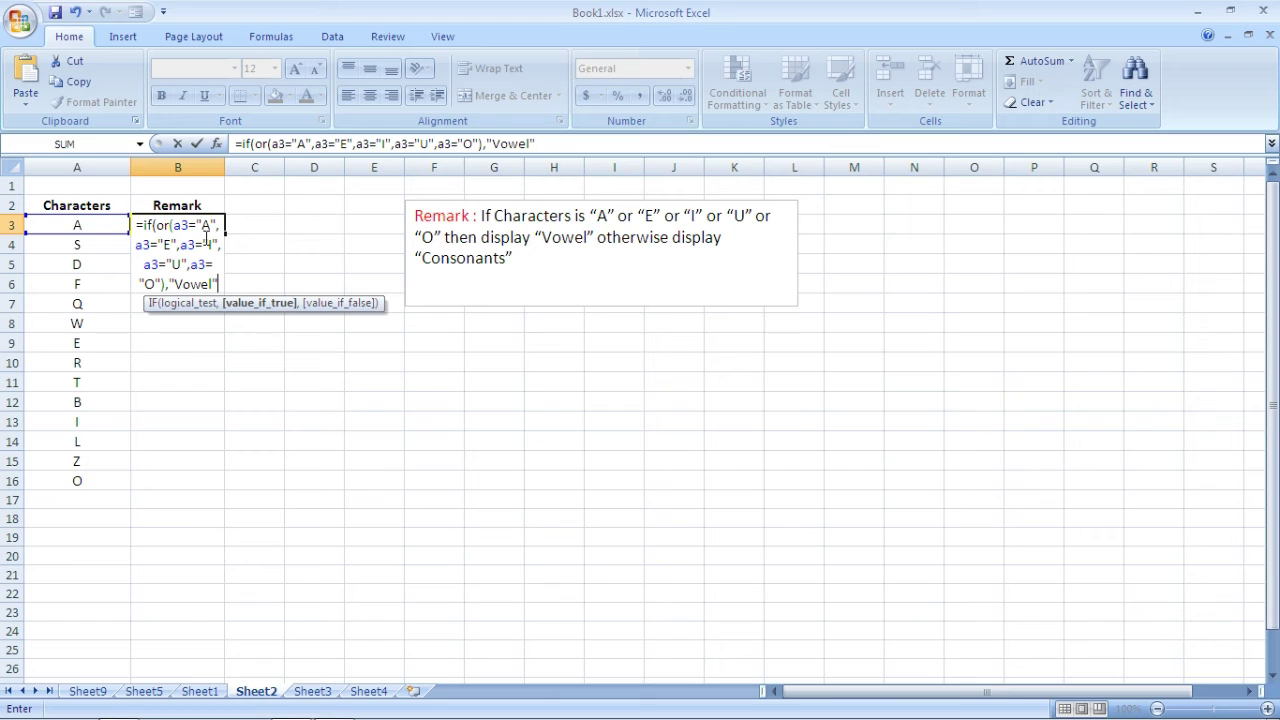
type(",")
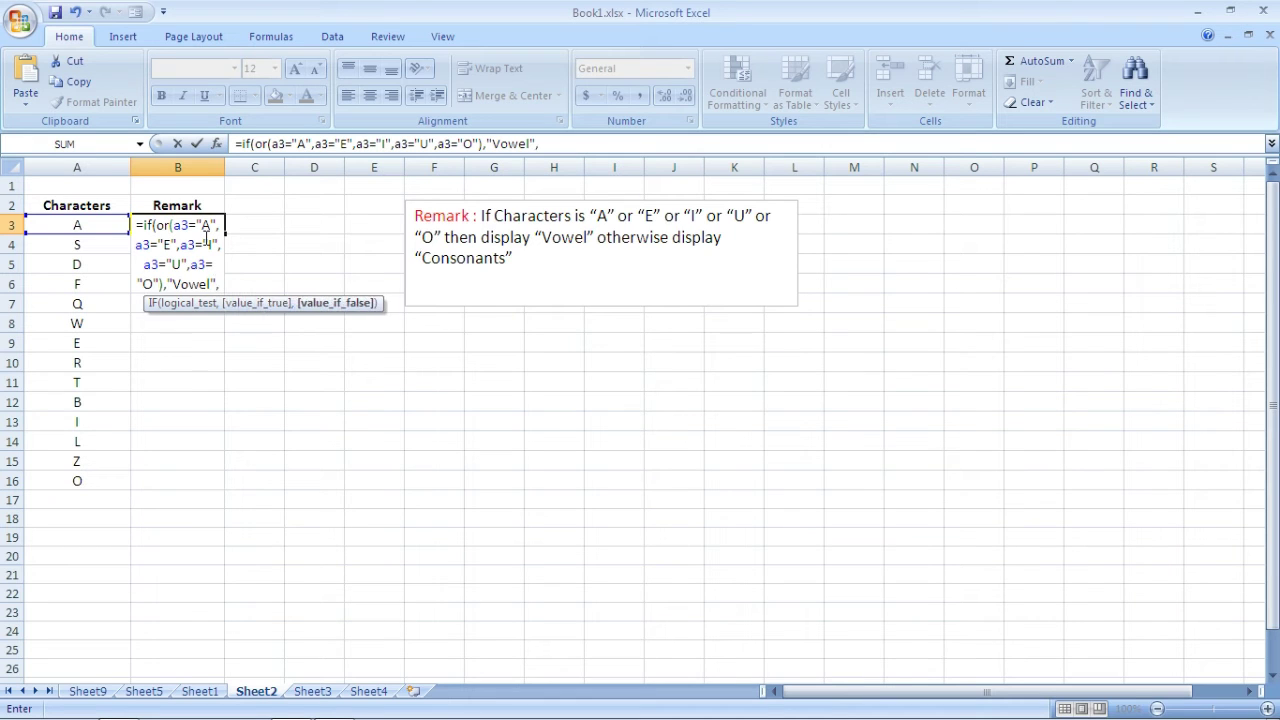
type("\"")
type("Co")
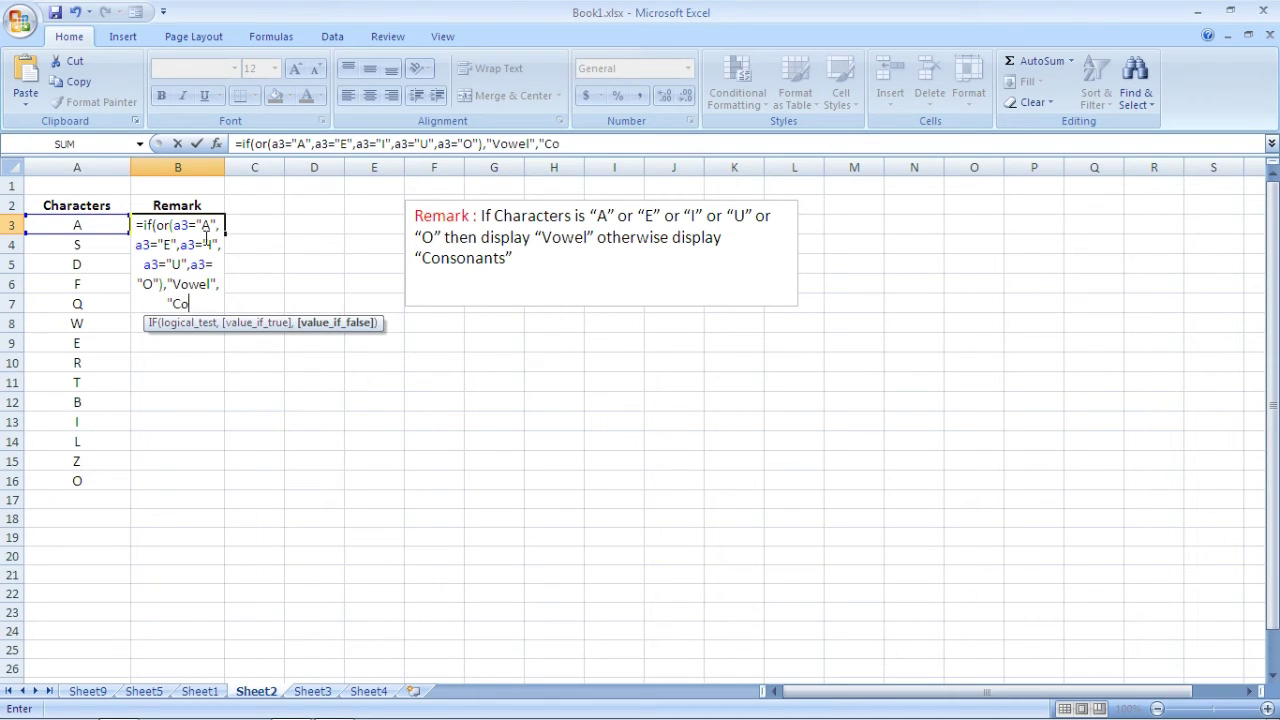
type("nsonant")
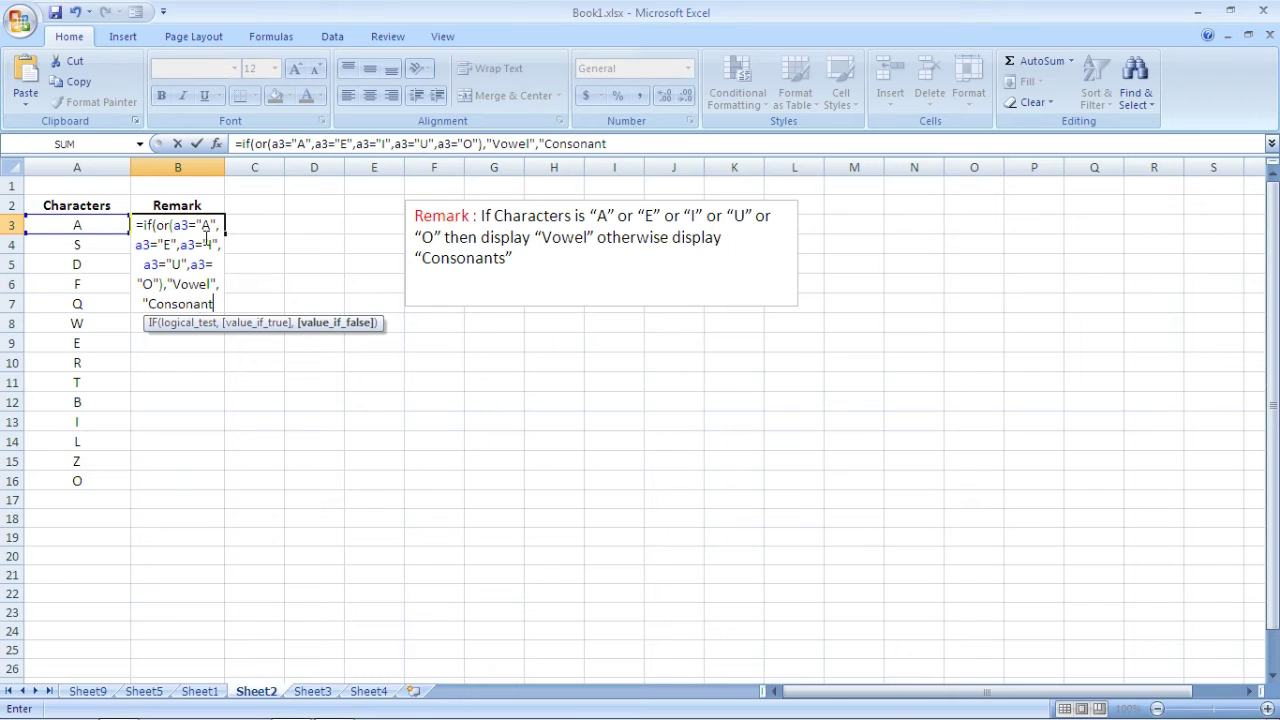
type("\")")
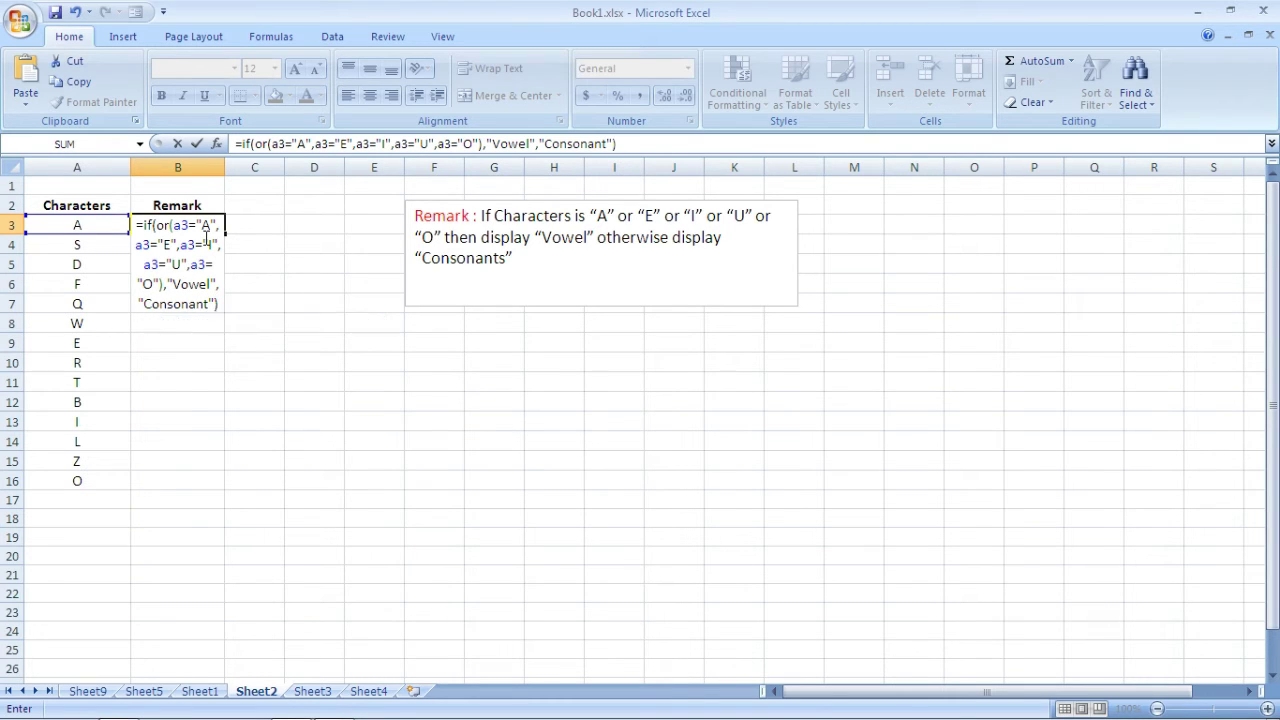
key("Return")
- Fill the Remark formula from B3 down to B16 and reselect B3 to review it
left_click(180, 224)
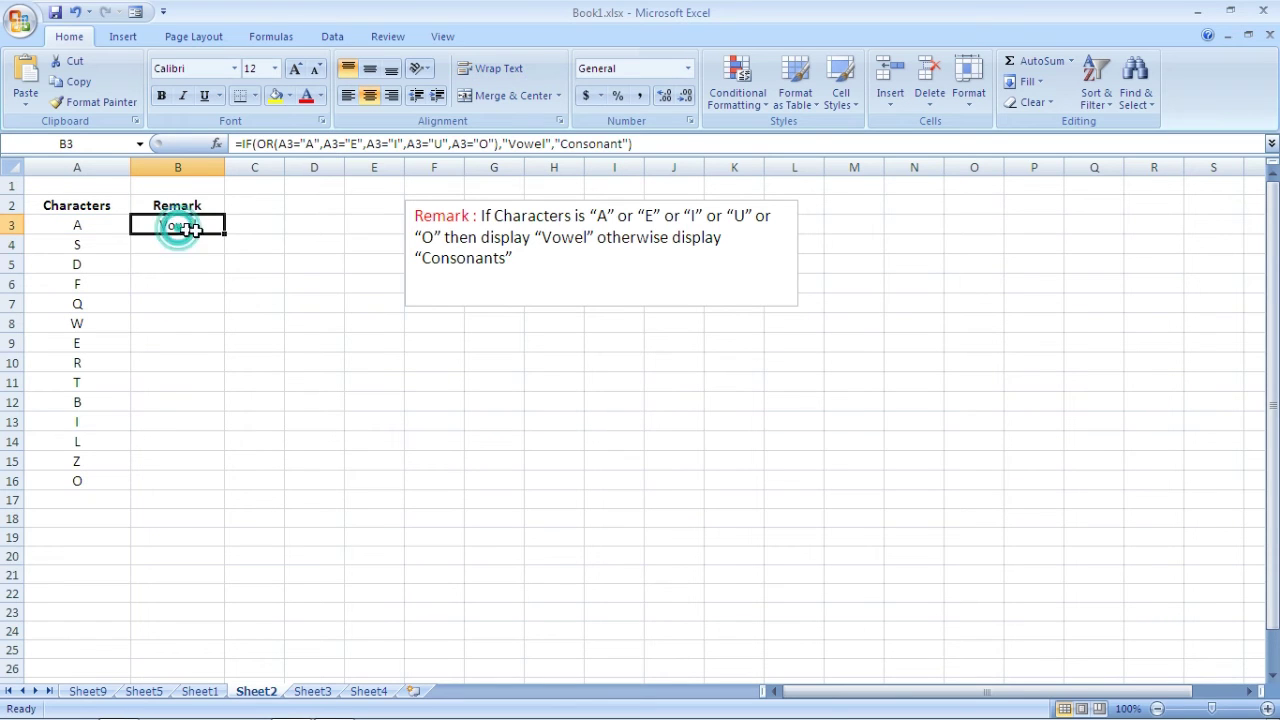
left_click_drag(222, 233, 224, 488)
left_click(259, 286)
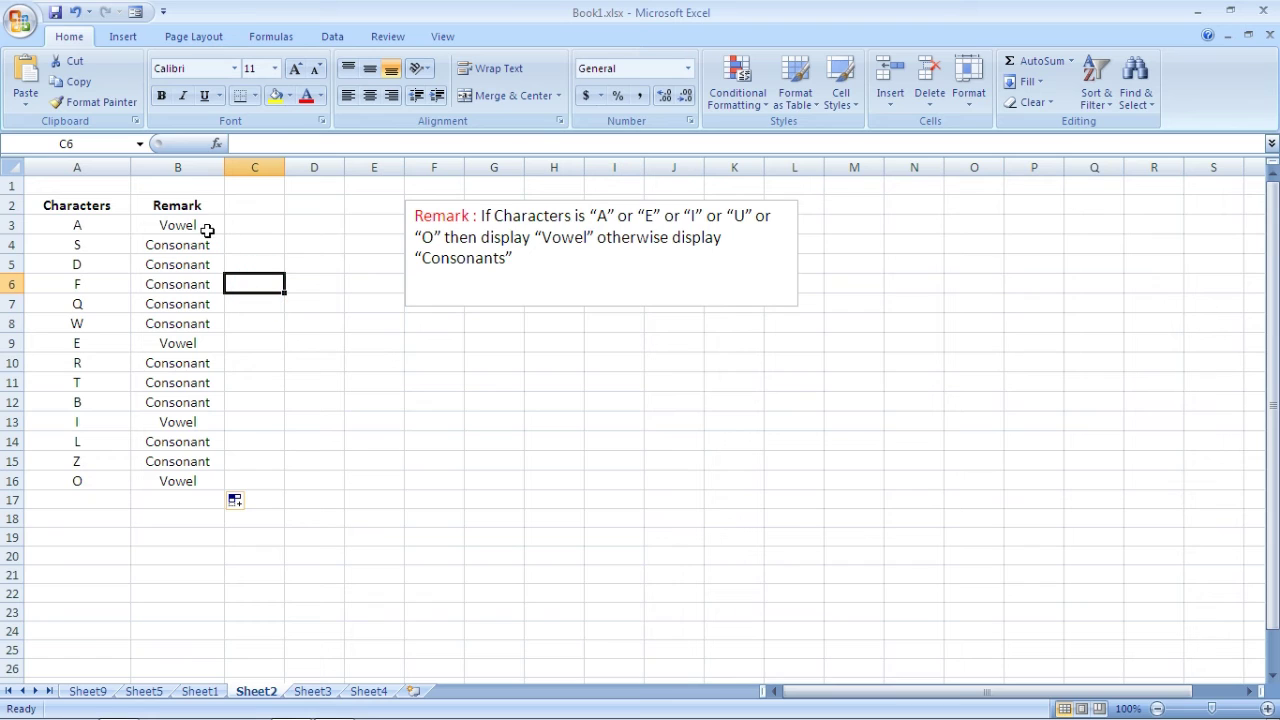
left_click(206, 228)
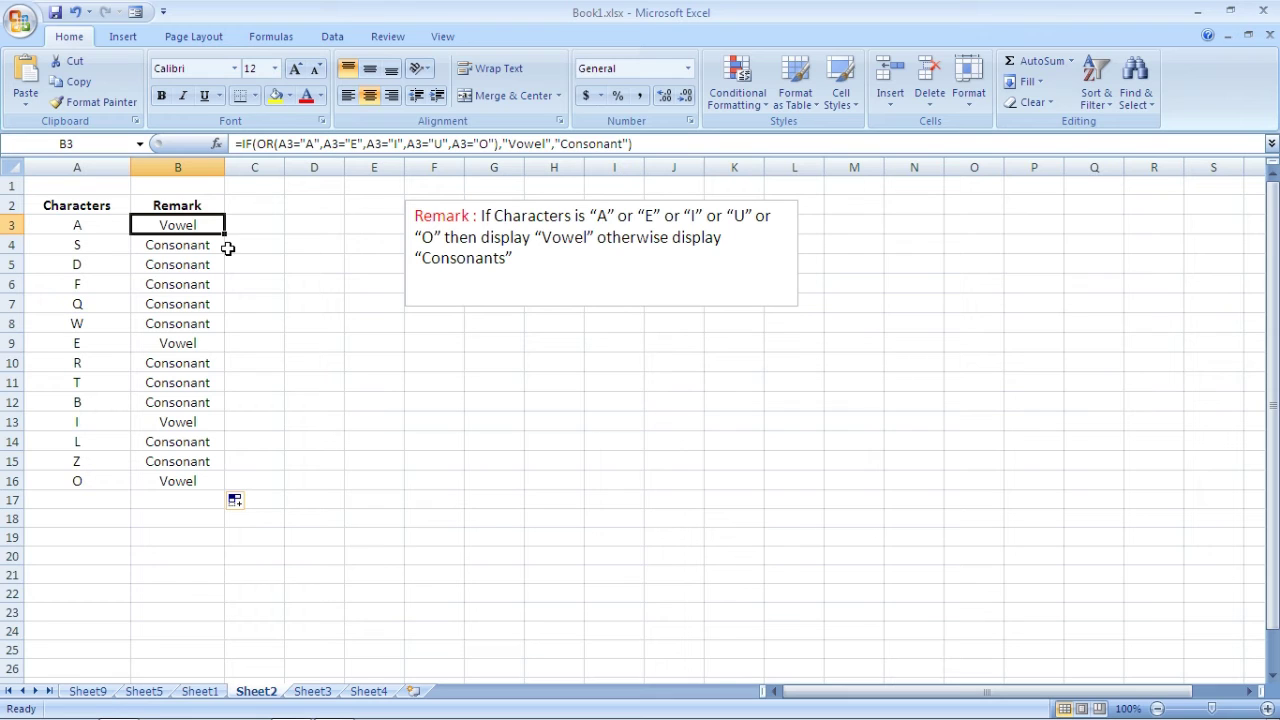
- On Sheet3, start the Discount formula in F3 with an IF containing the test or(b3="A",b3="B")
left_click(315, 691)
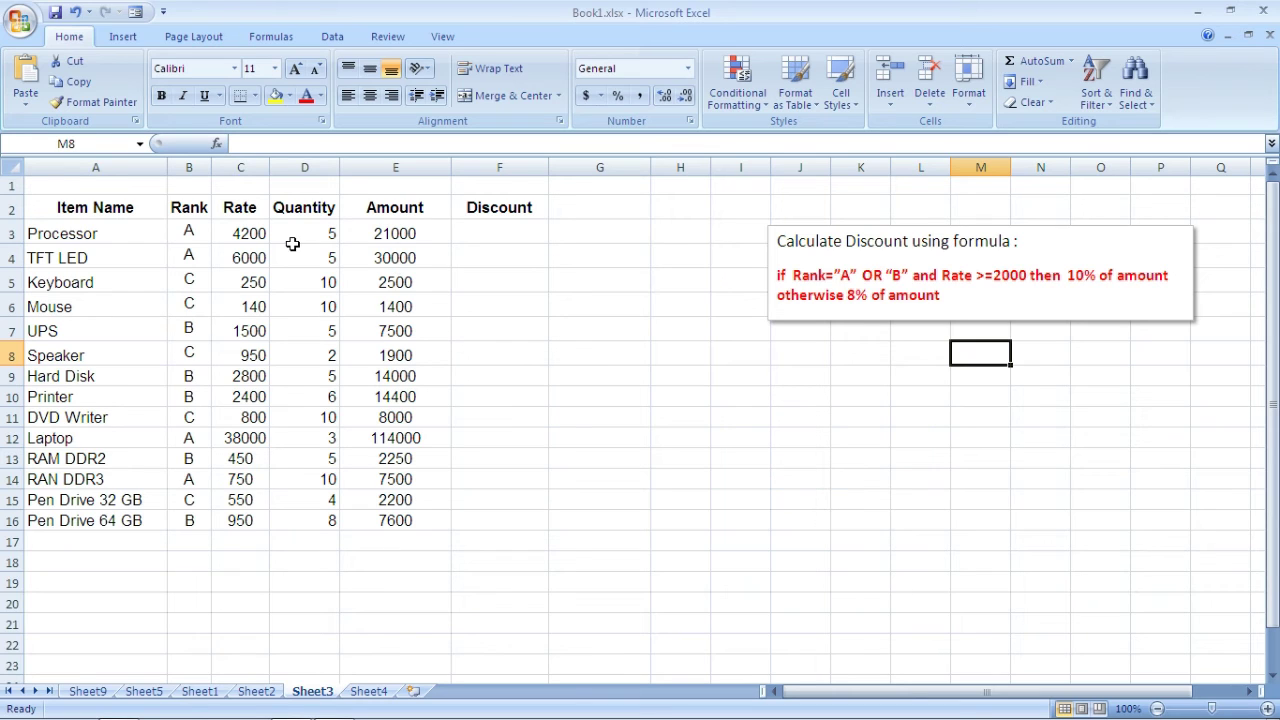
left_click(475, 235)
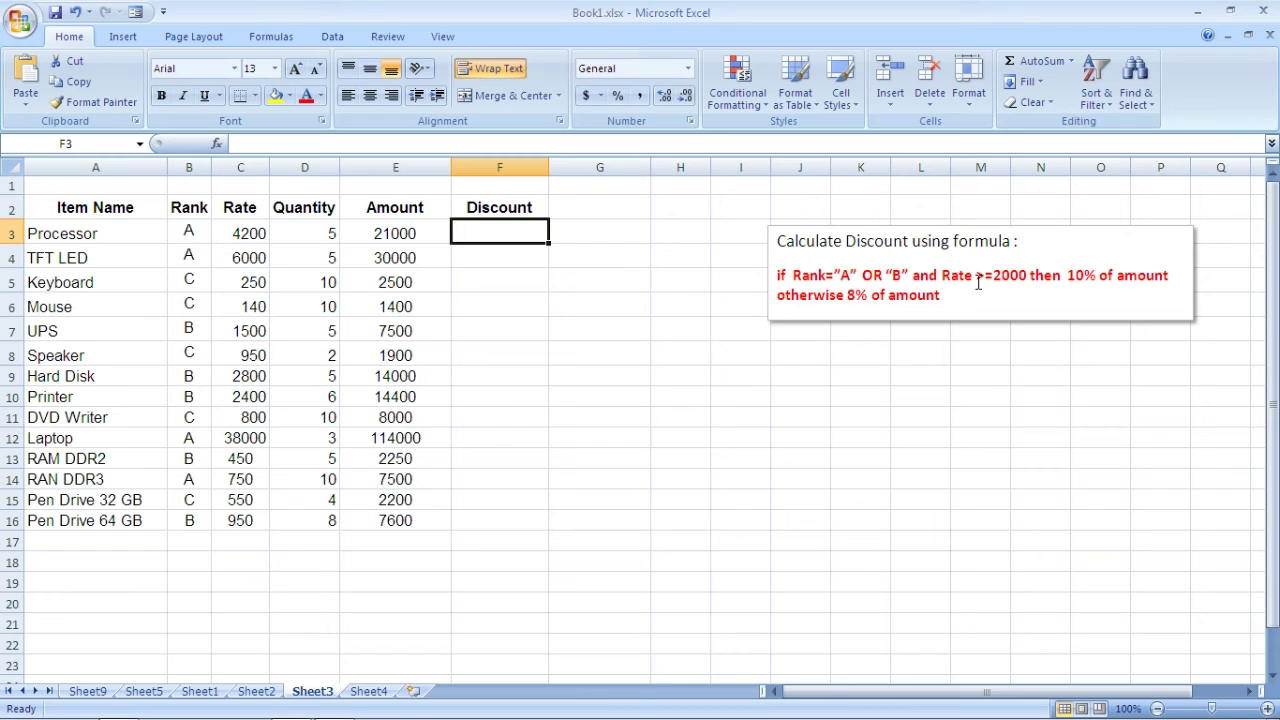
type("=")
type("if(")
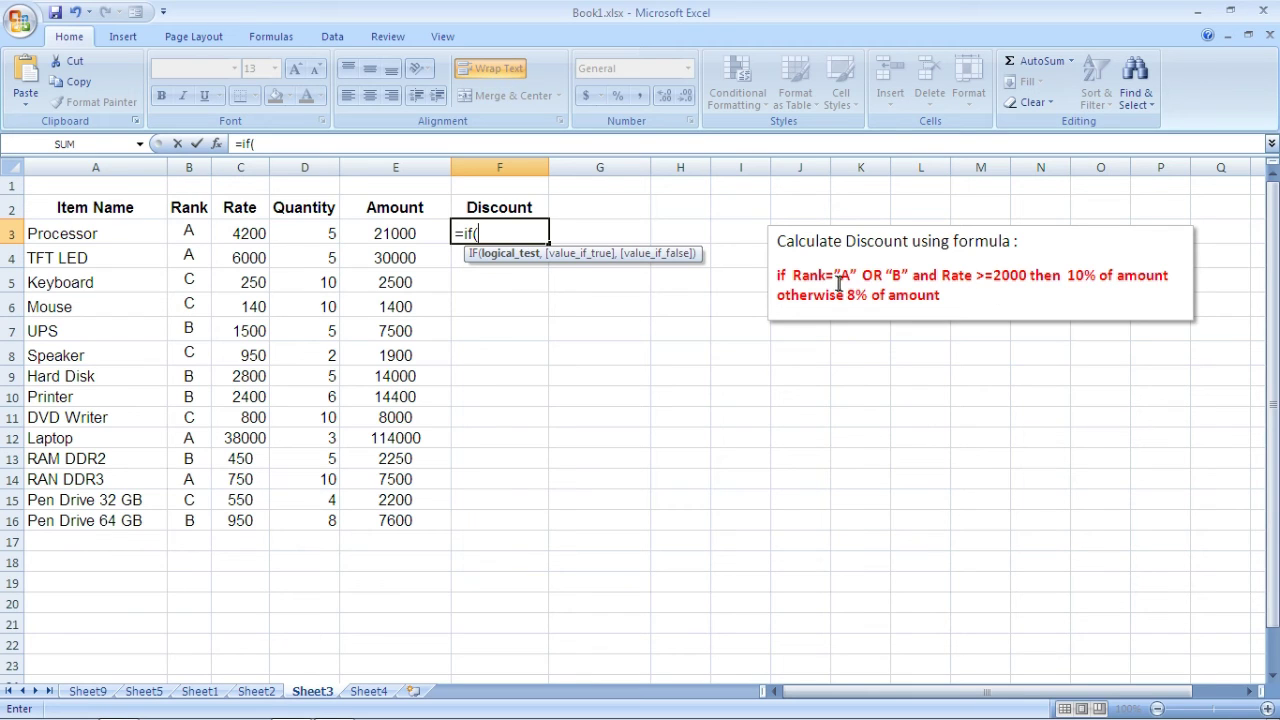
type("o")
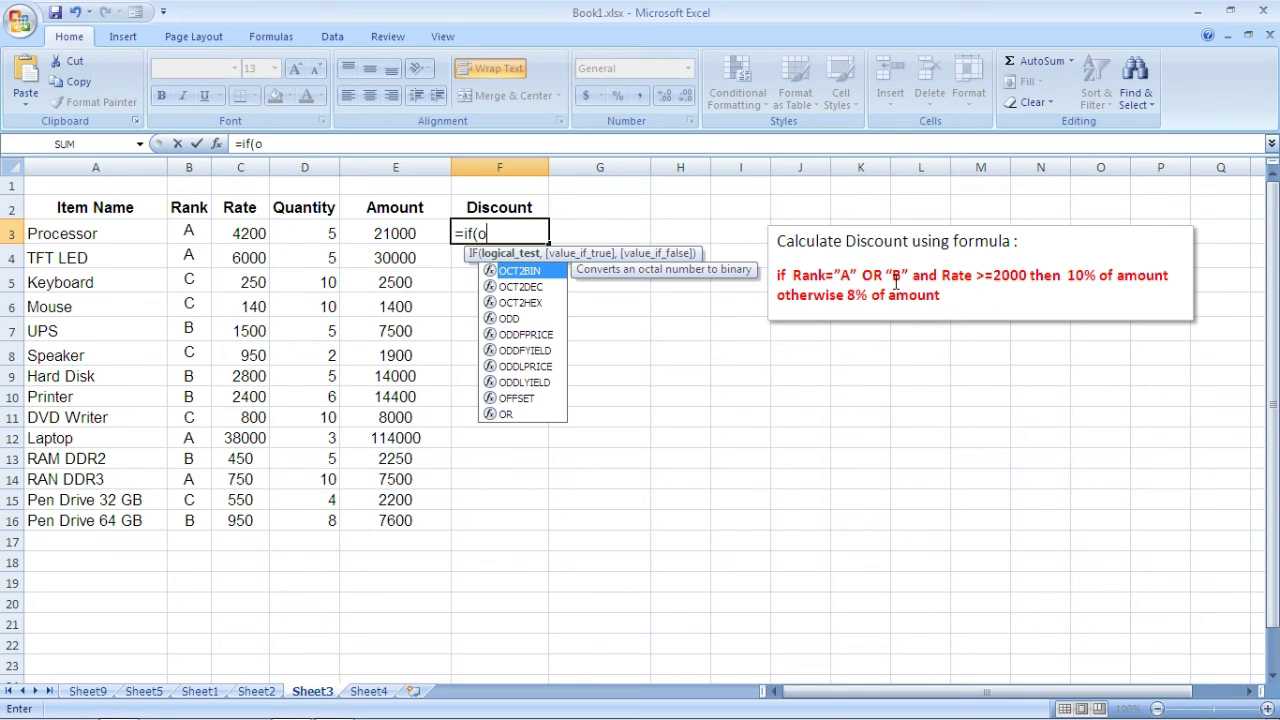
type("r(")
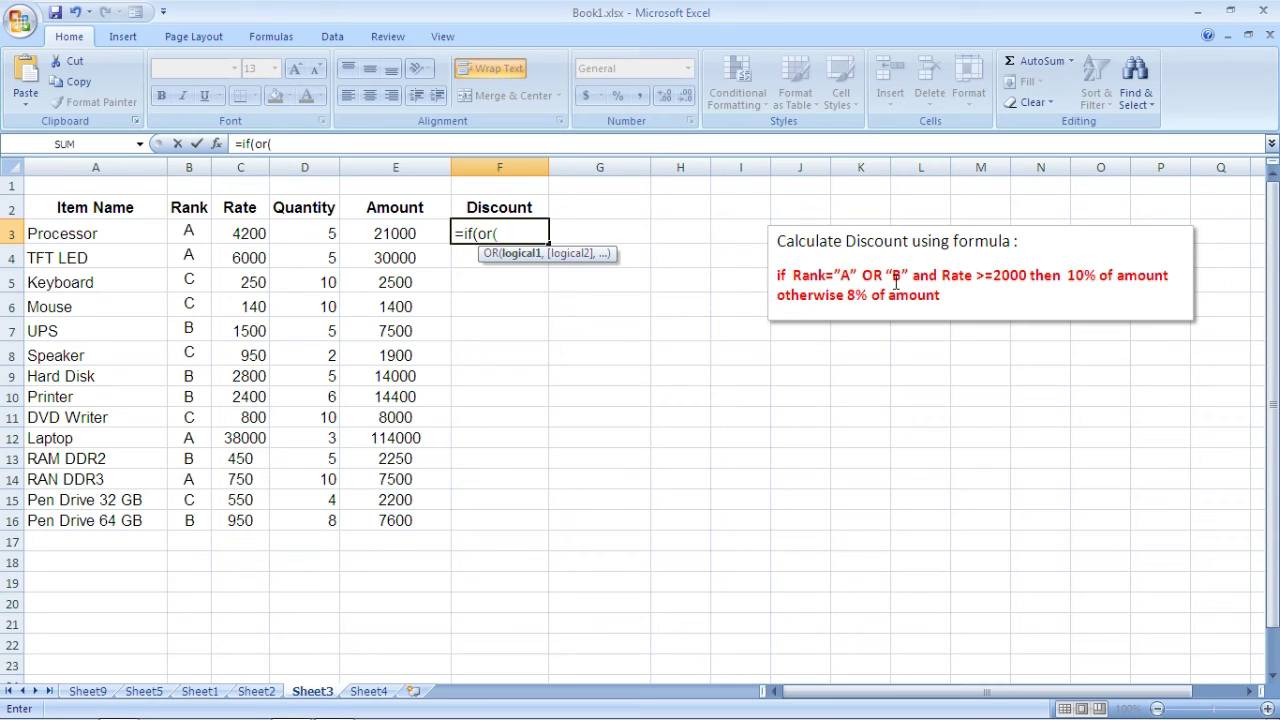
type("b3=\"A\",")
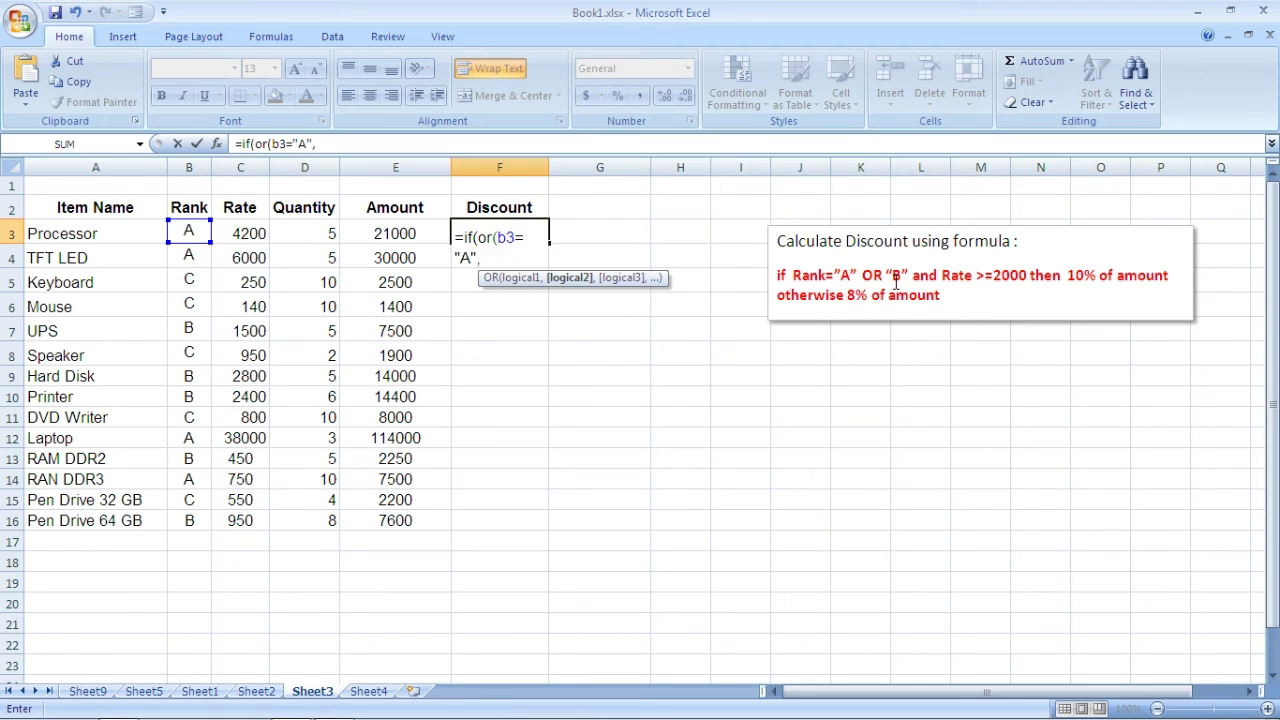
type("b3=\"B\")")
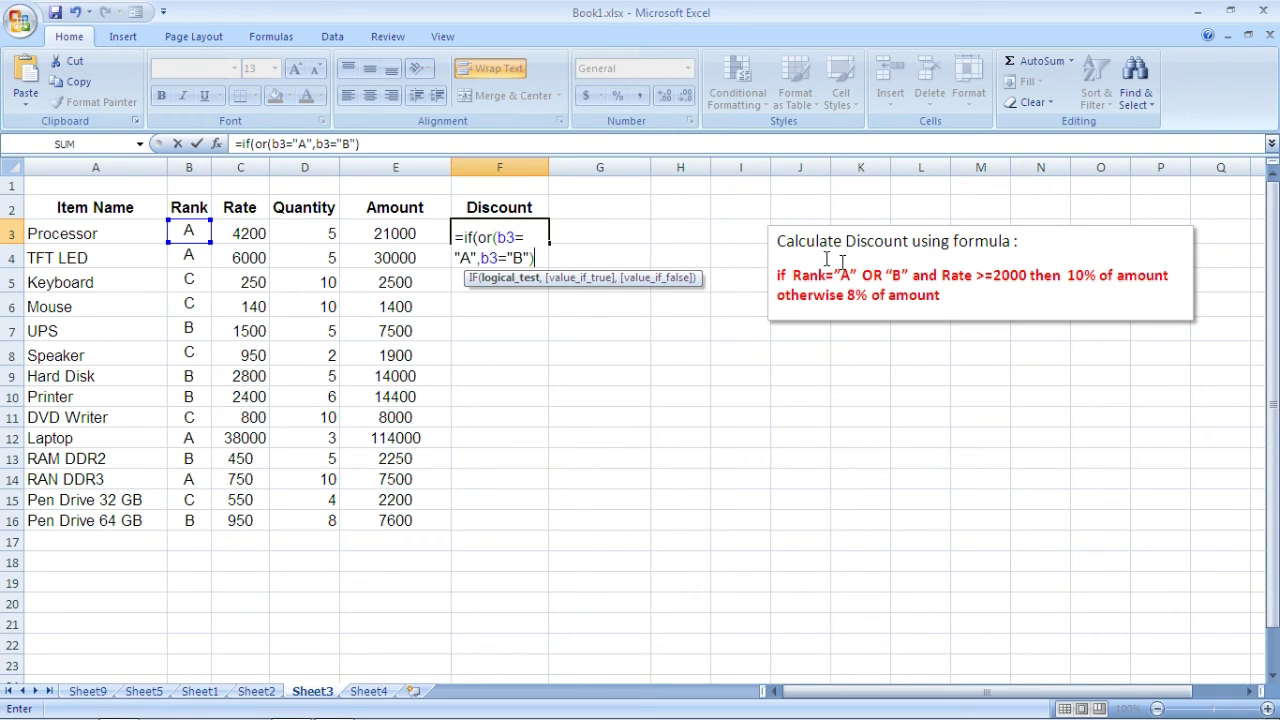
- Wrap the OR test in F3 in an AND, add the condition c3>=2000, and close the AND
left_click(478, 240)
type("and(")
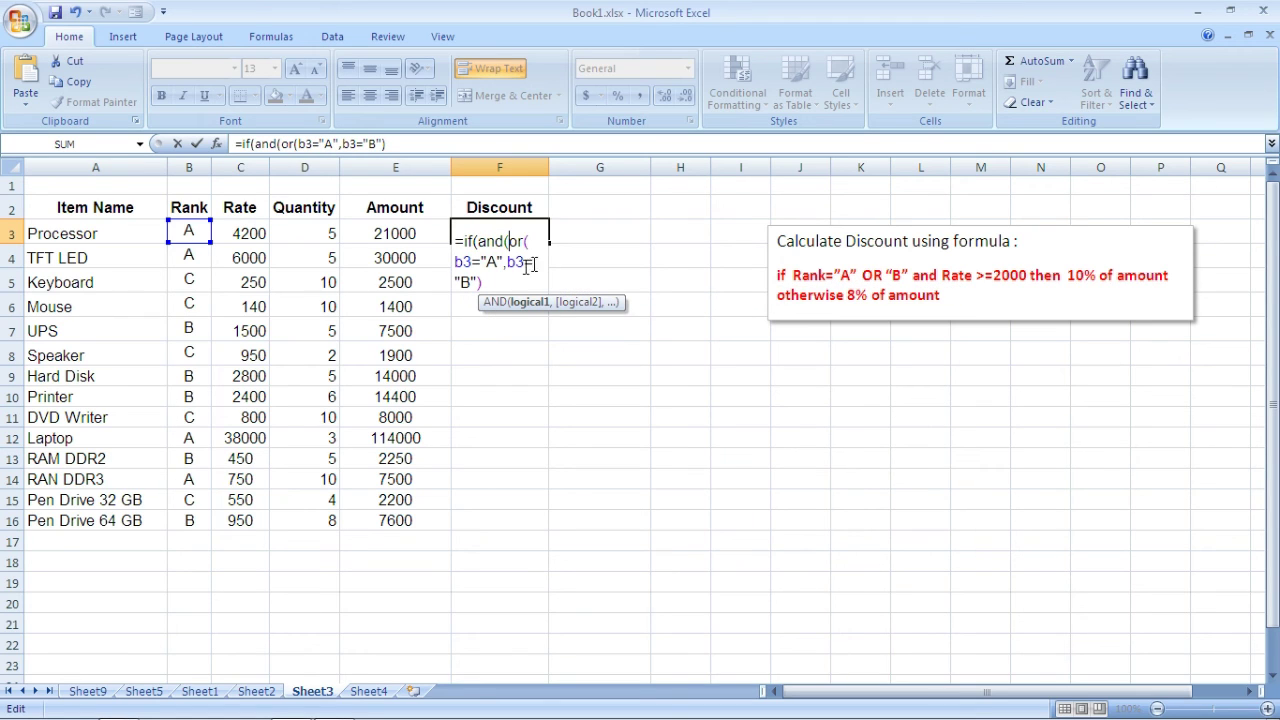
left_click(482, 286)
type(",")
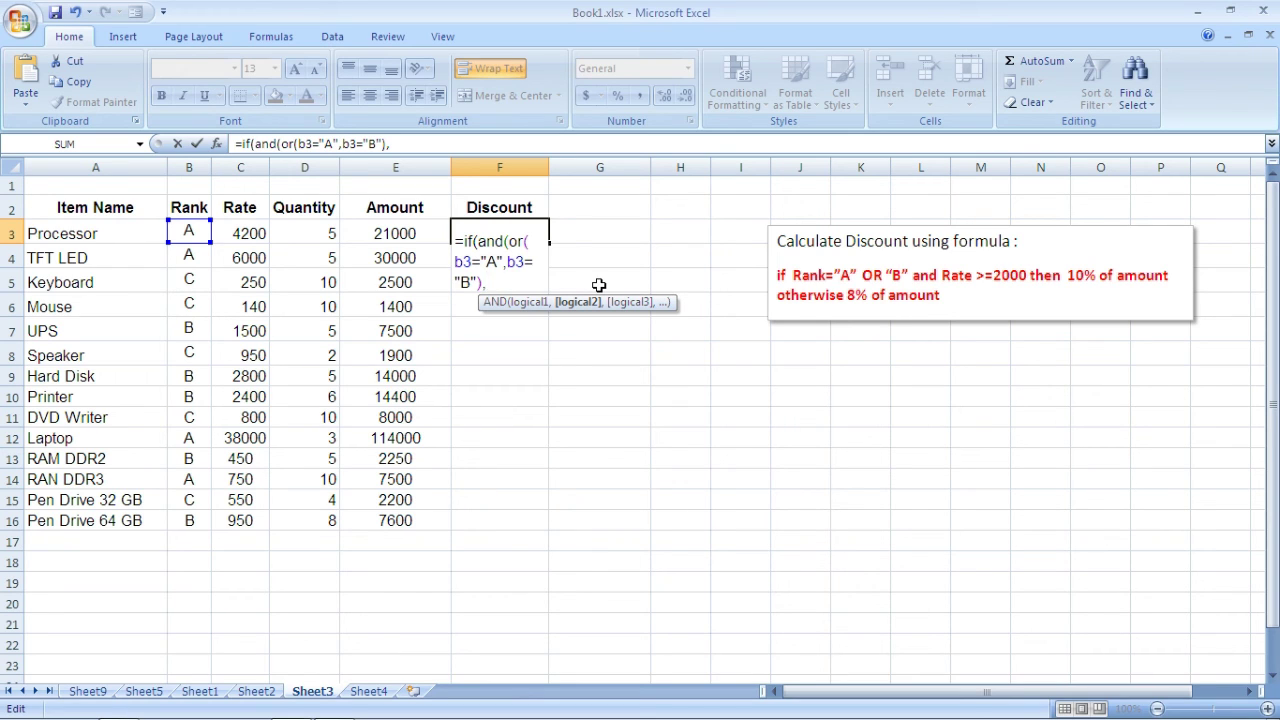
type("c3>=2000")
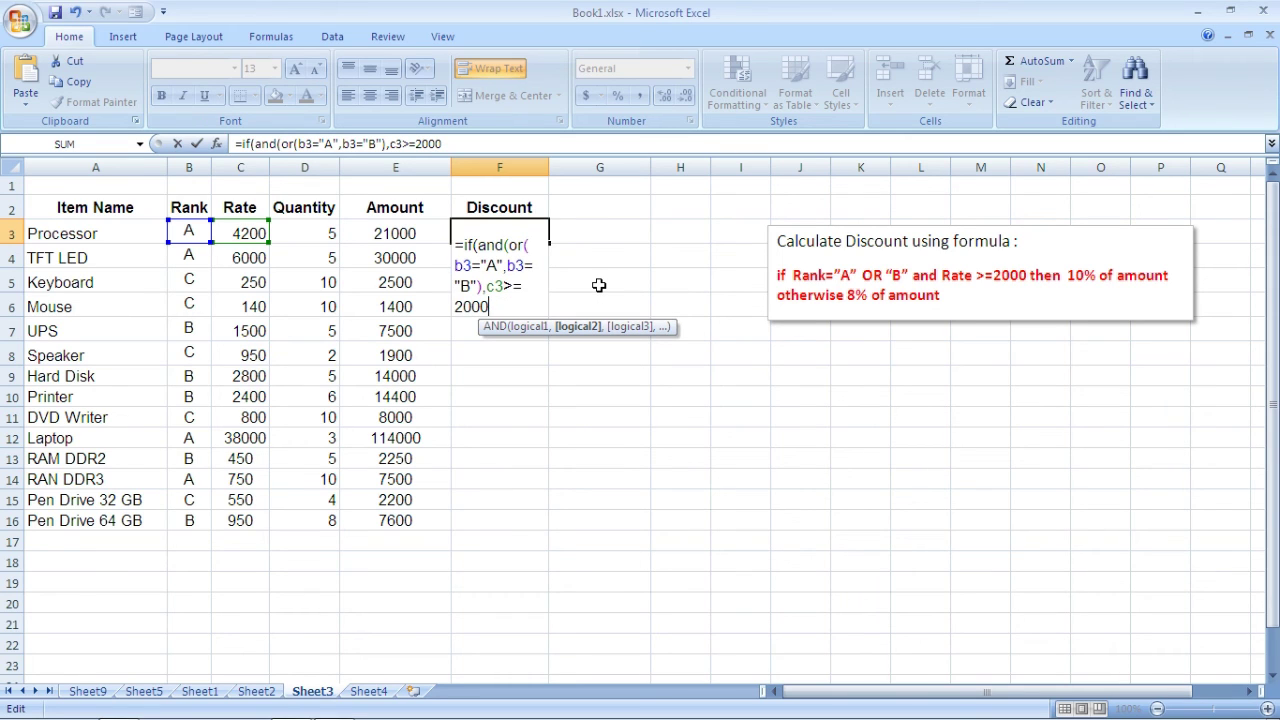
type("),")
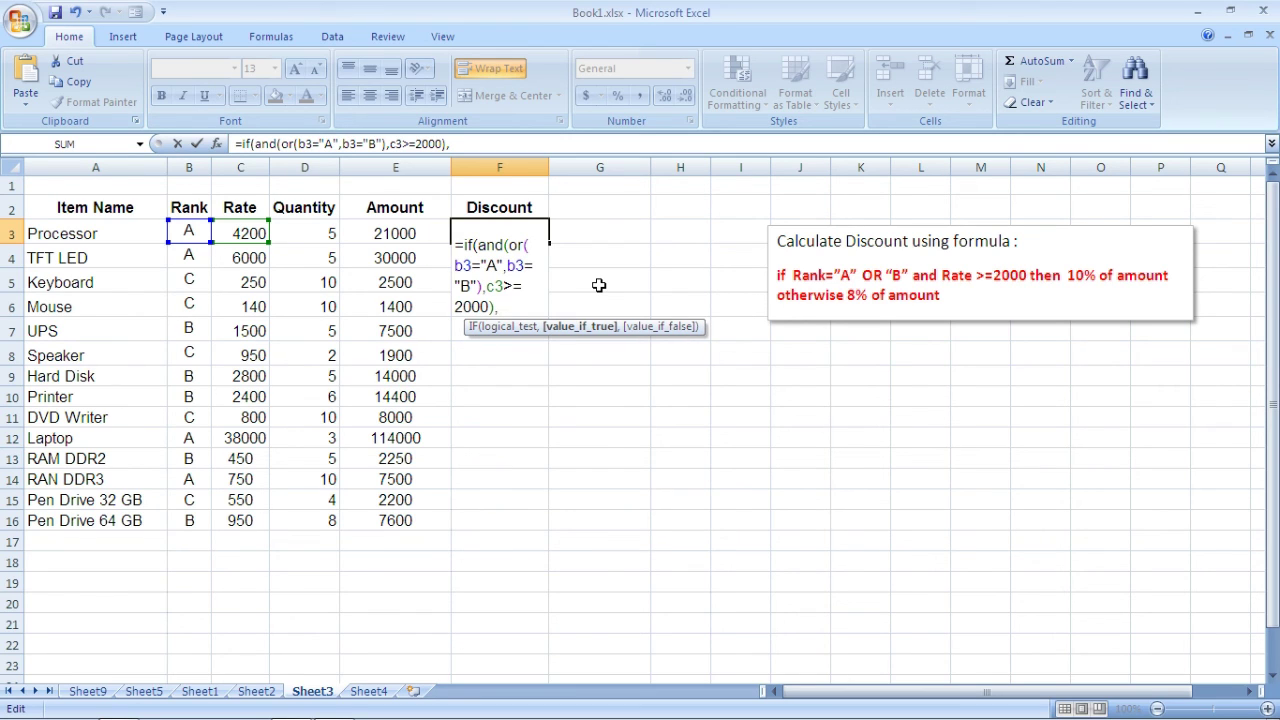
- Complete the F3 formula so it returns e3*10% when true and e3*8% otherwise, and enter it
type("e3")
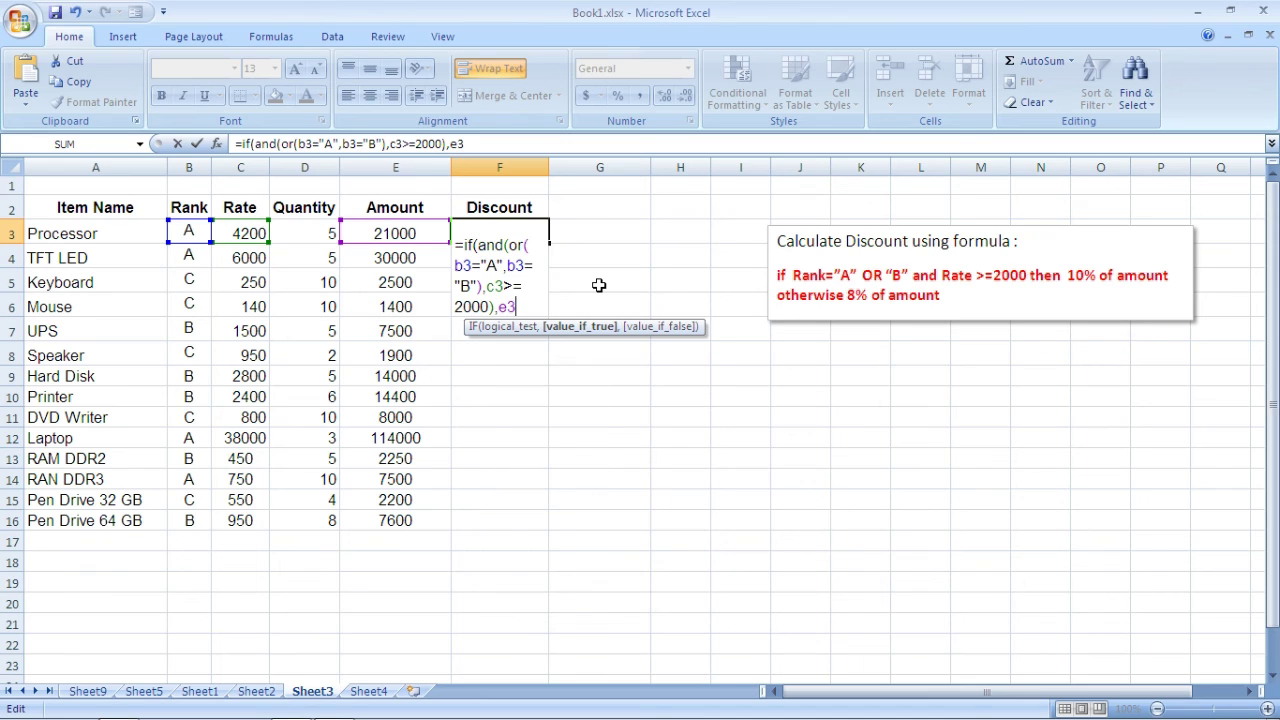
type("*10%")
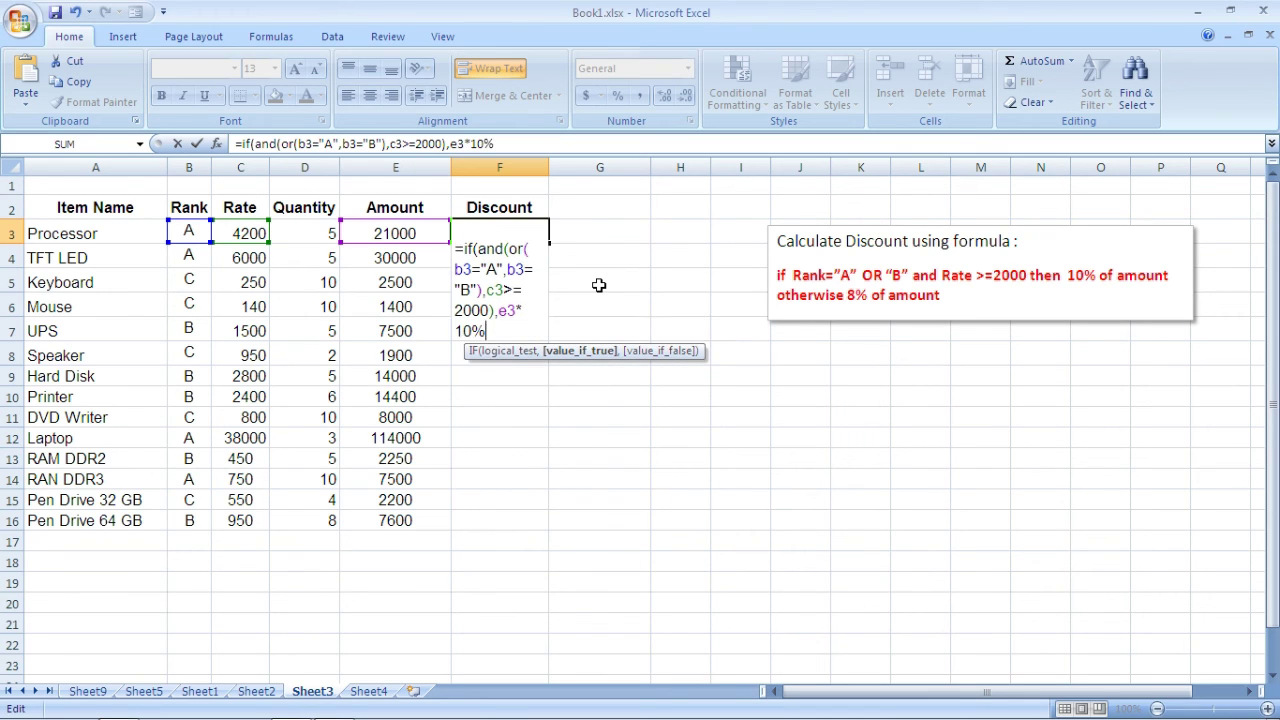
type(",e3")
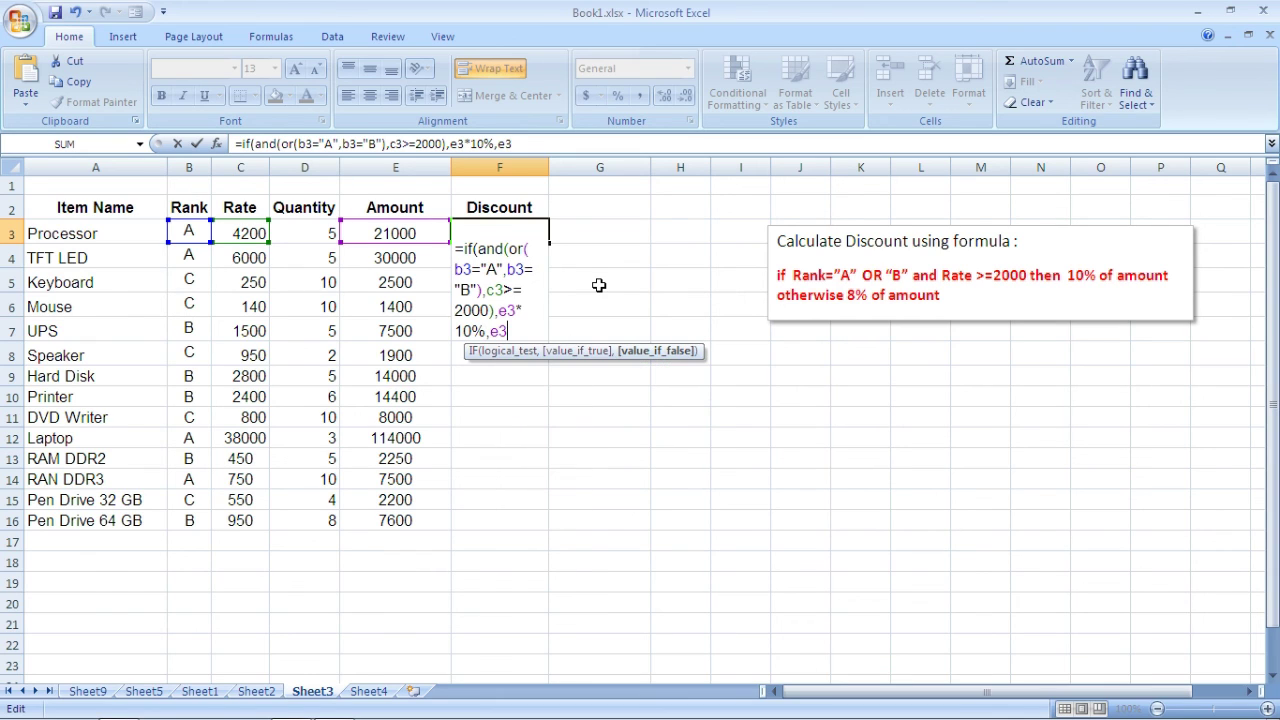
type("*8%)")
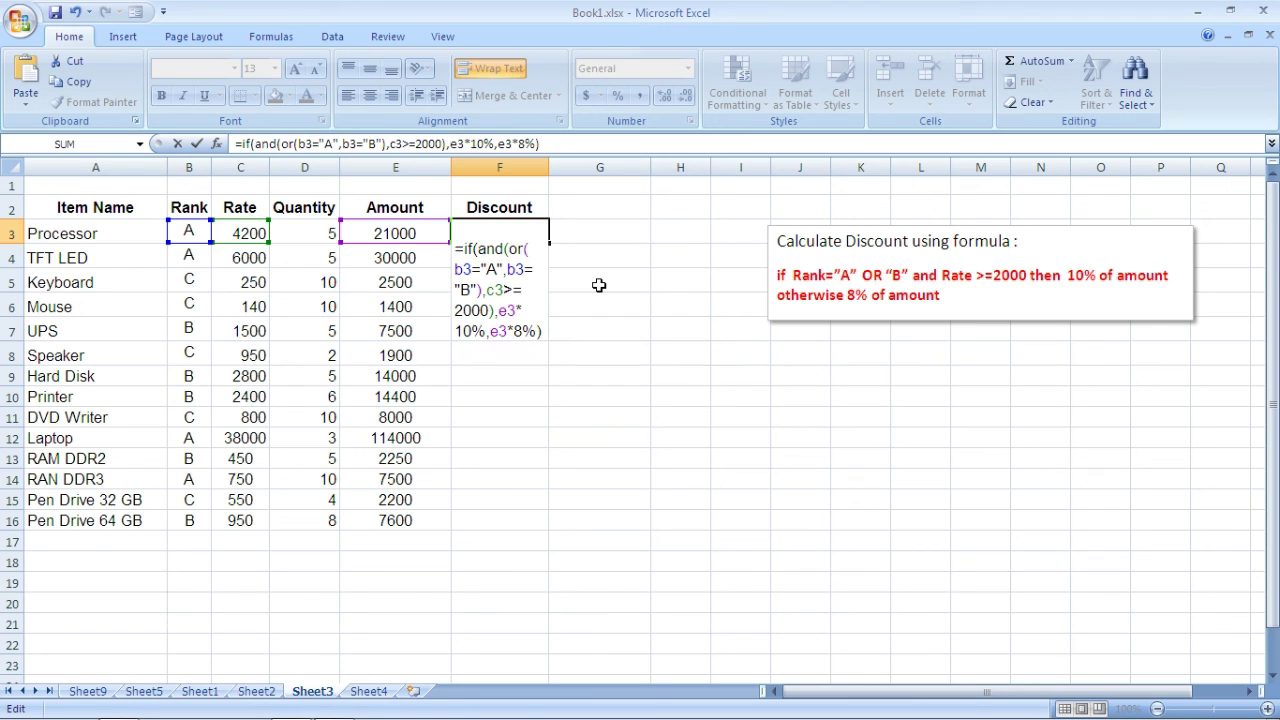
key("Return")
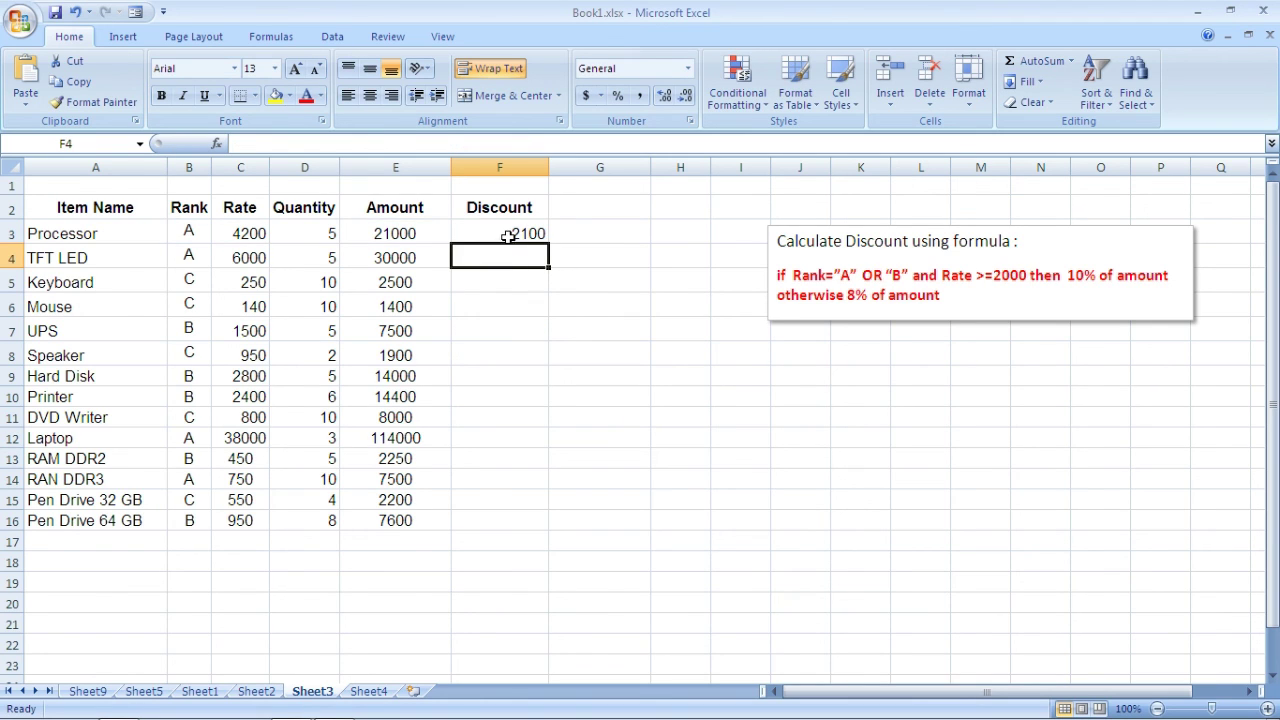
- Fill the Discount formula from F3 down to F16 and reselect F3 to review it
left_click(508, 236)
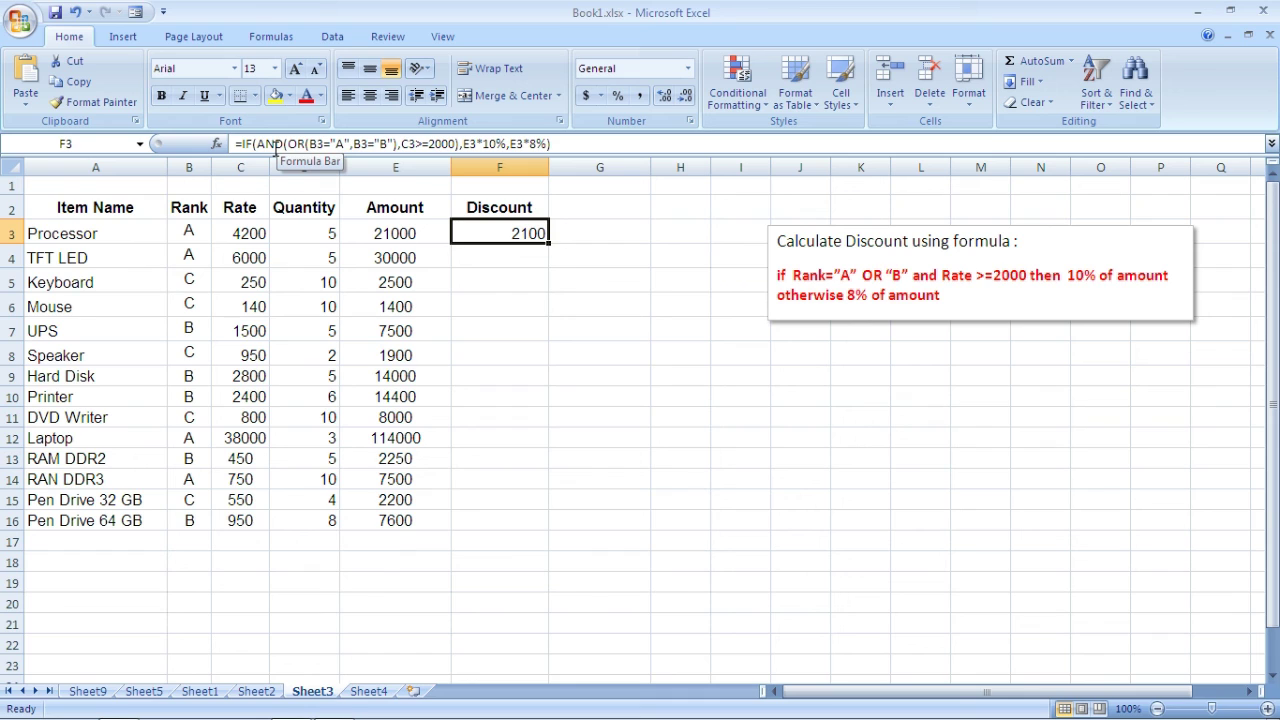
left_click_drag(549, 244, 551, 531)
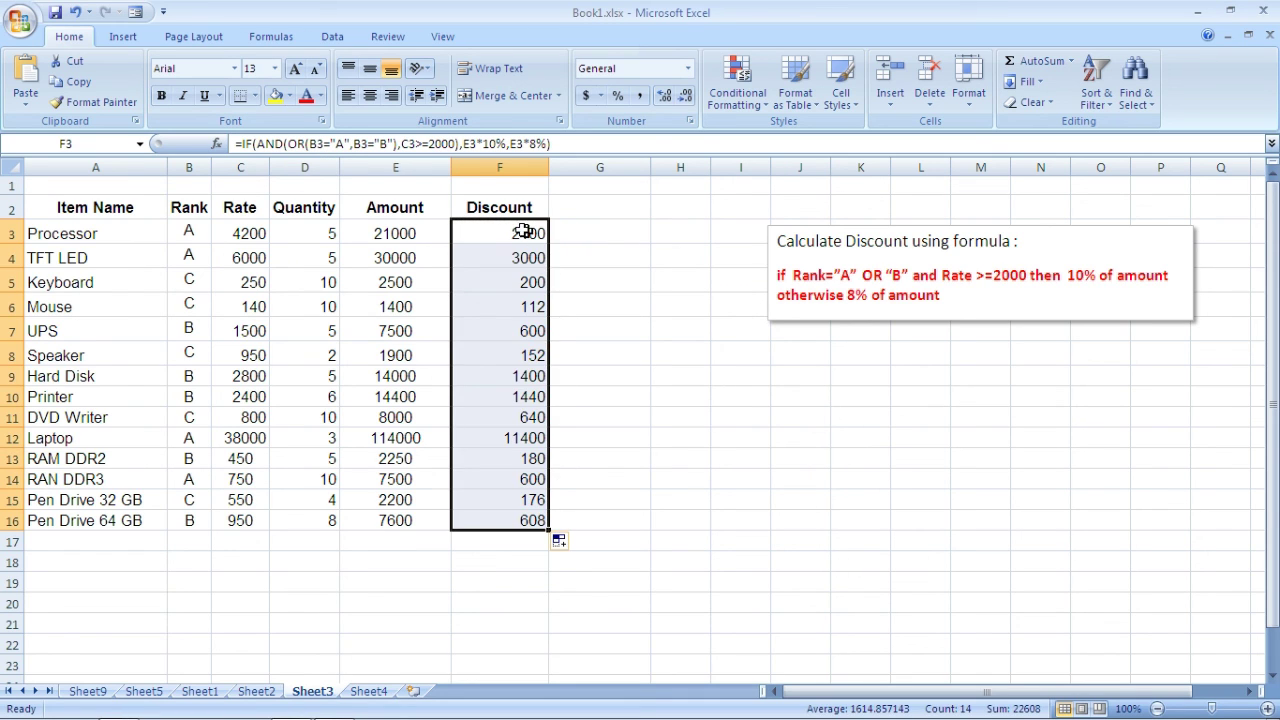
left_click(524, 231)
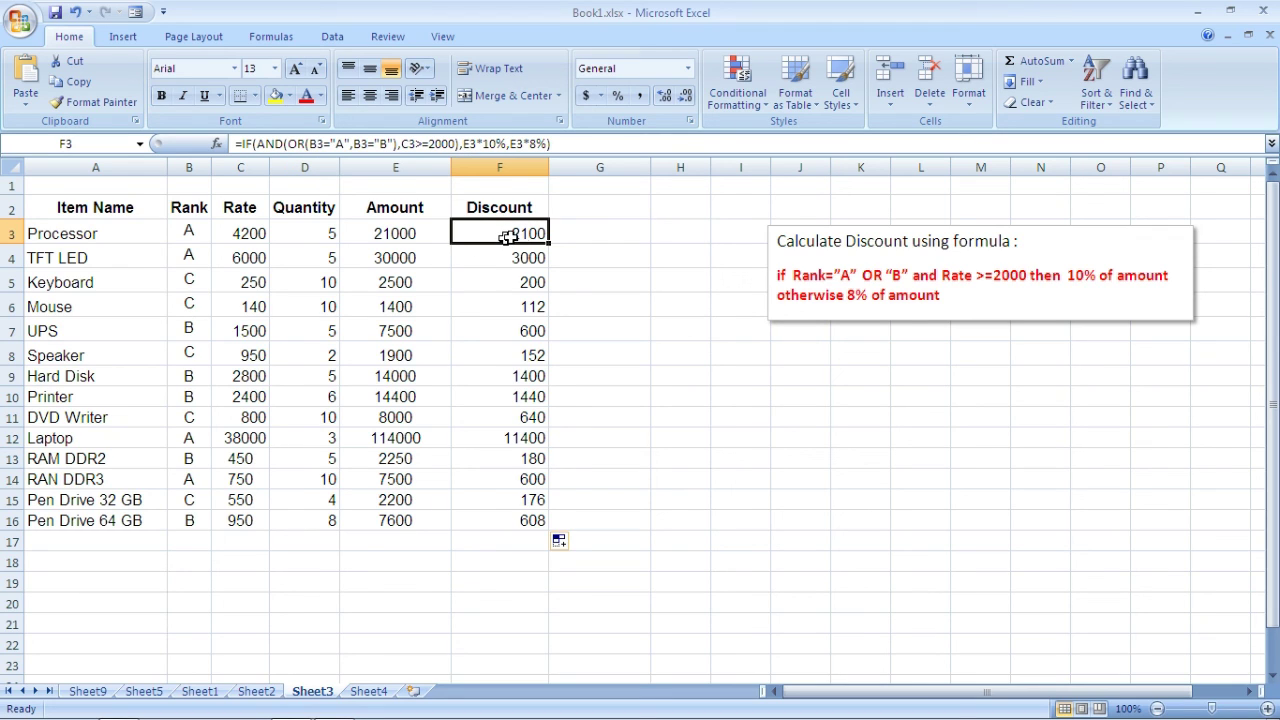
left_click(578, 235)
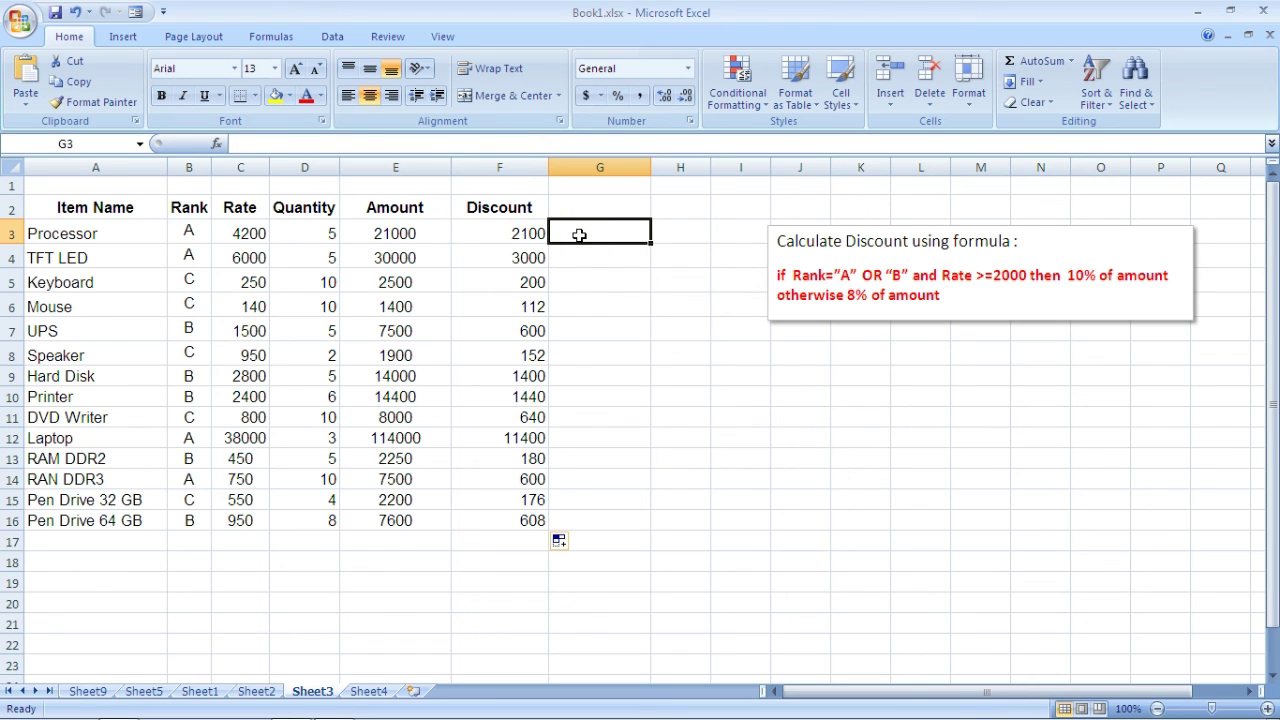
left_click(505, 235)
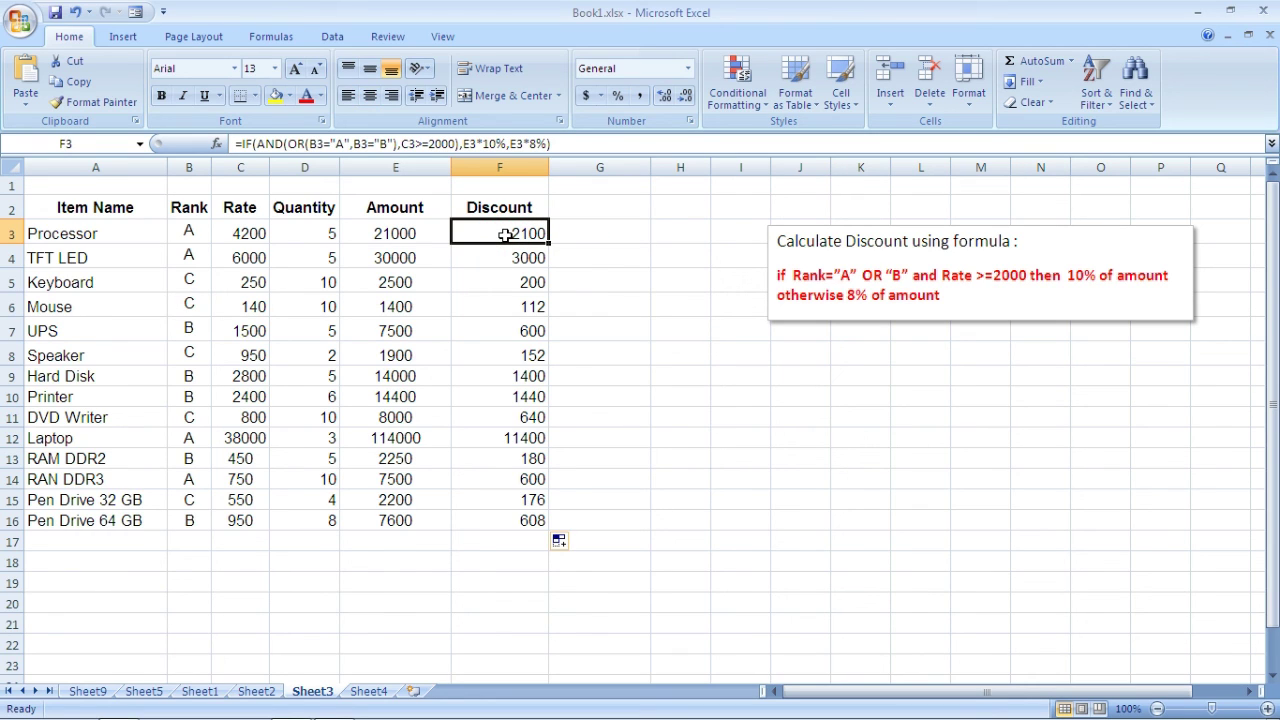